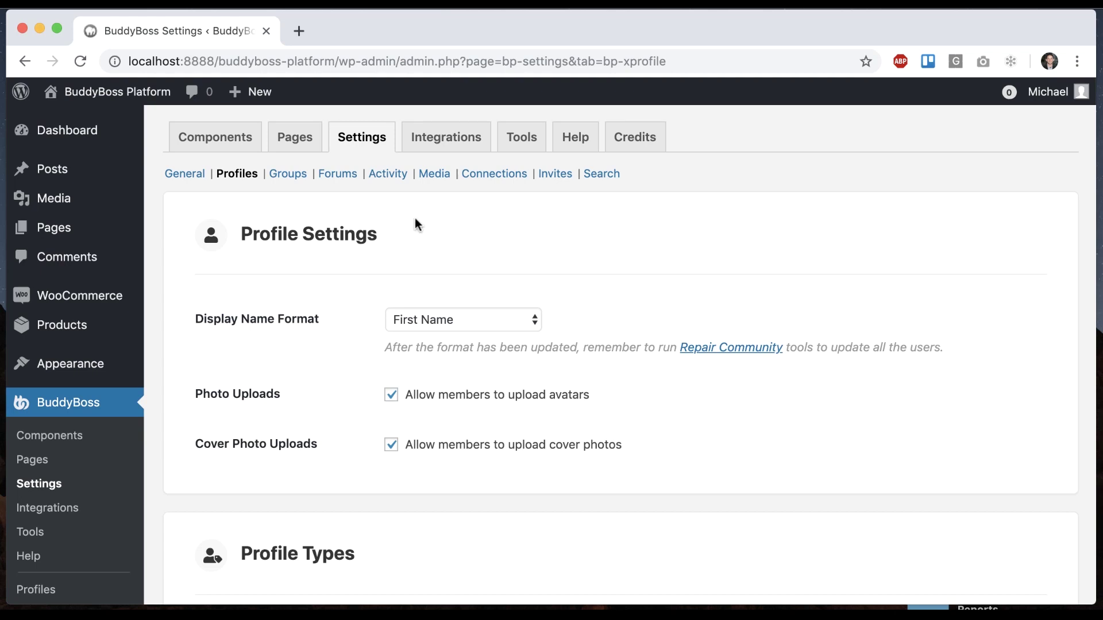
- Tick 'Enable profile types' in the BuddyBoss Profiles settings and save the settings
scroll(261, 298, down, 2)
scroll(239, 241, up, 2)
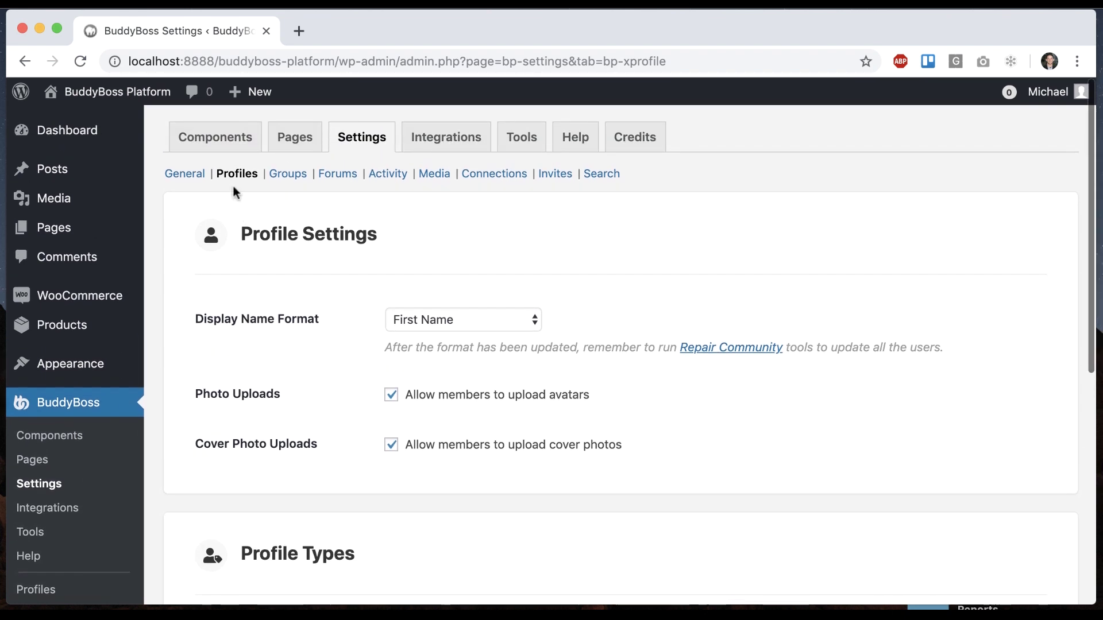
scroll(414, 360, down, 6)
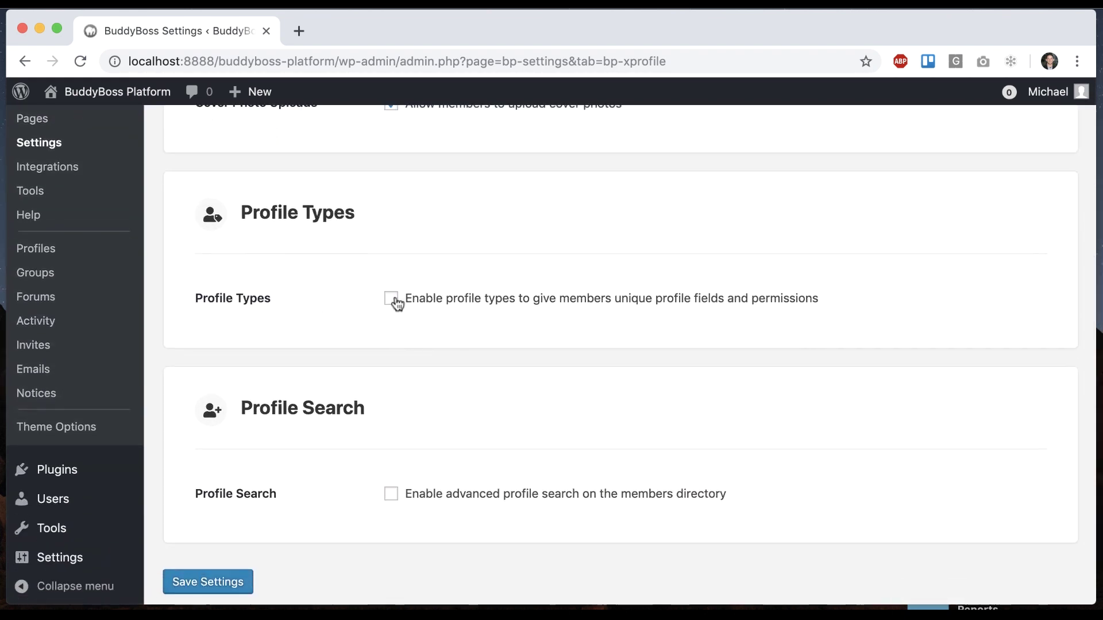
click(394, 300)
scroll(625, 305, down, 1)
click(237, 548)
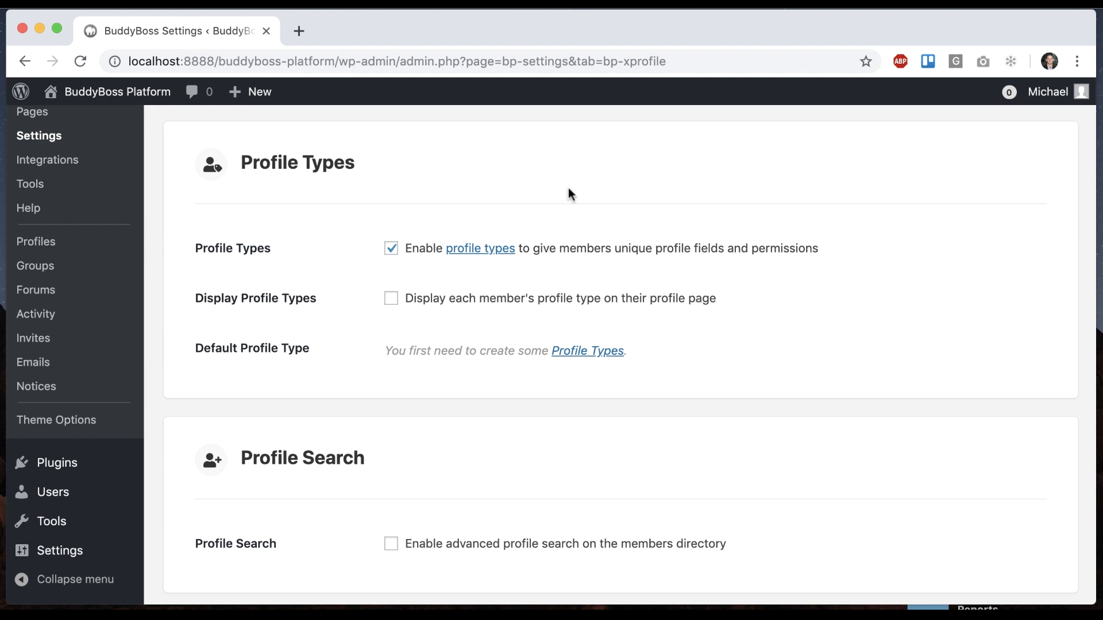
- Create and publish a 'Teacher' profile type with plural 'Teachers' and singular 'Teacher'
click(577, 356)
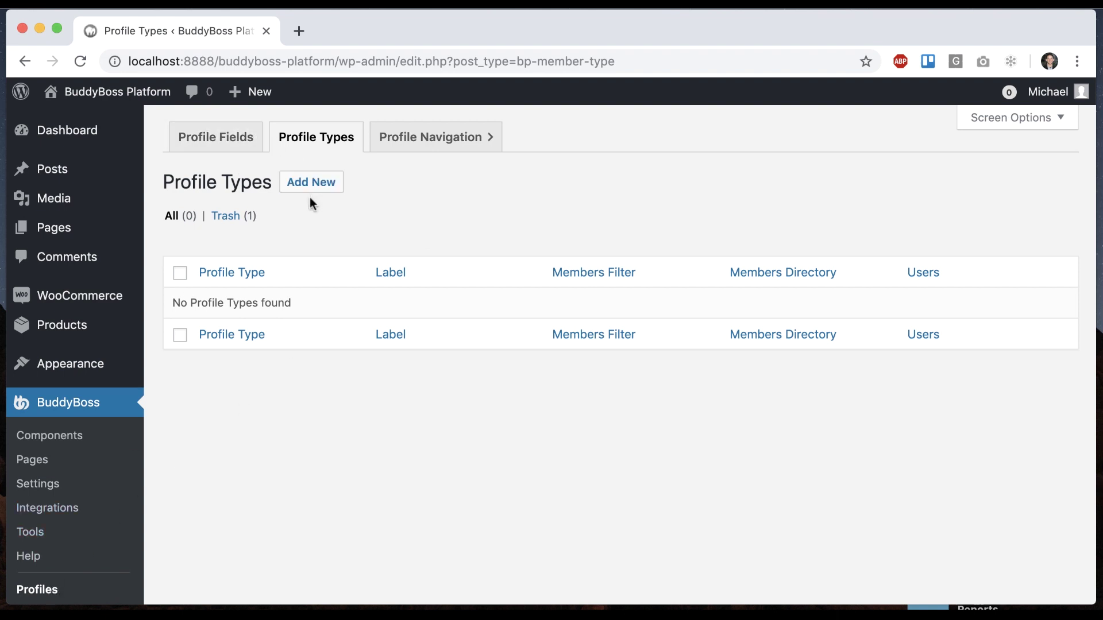
click(312, 172)
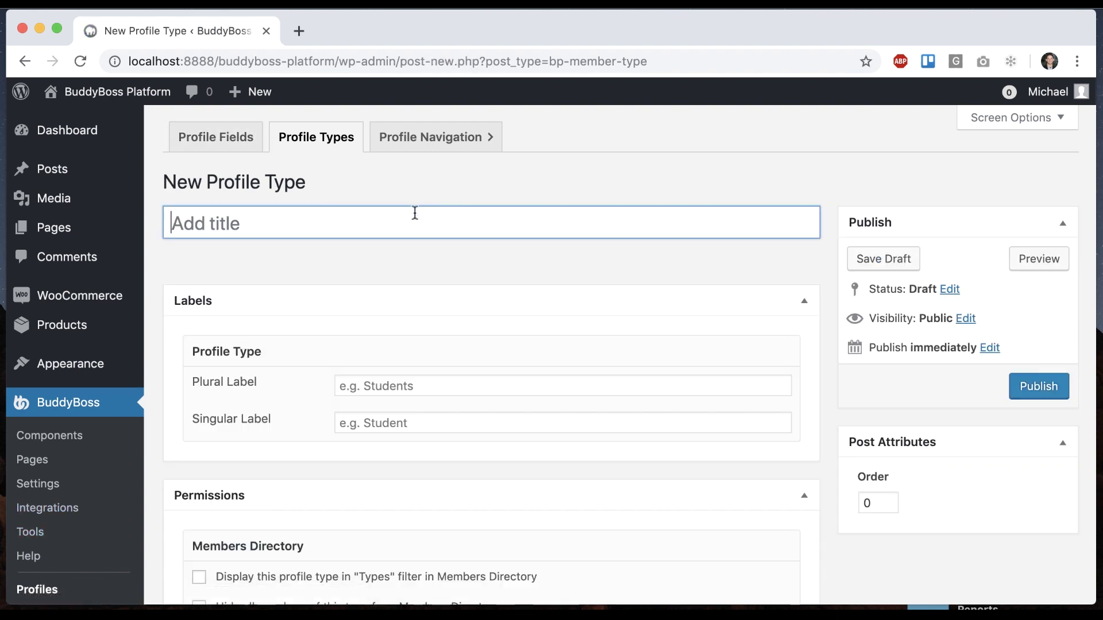
text(Teacher)
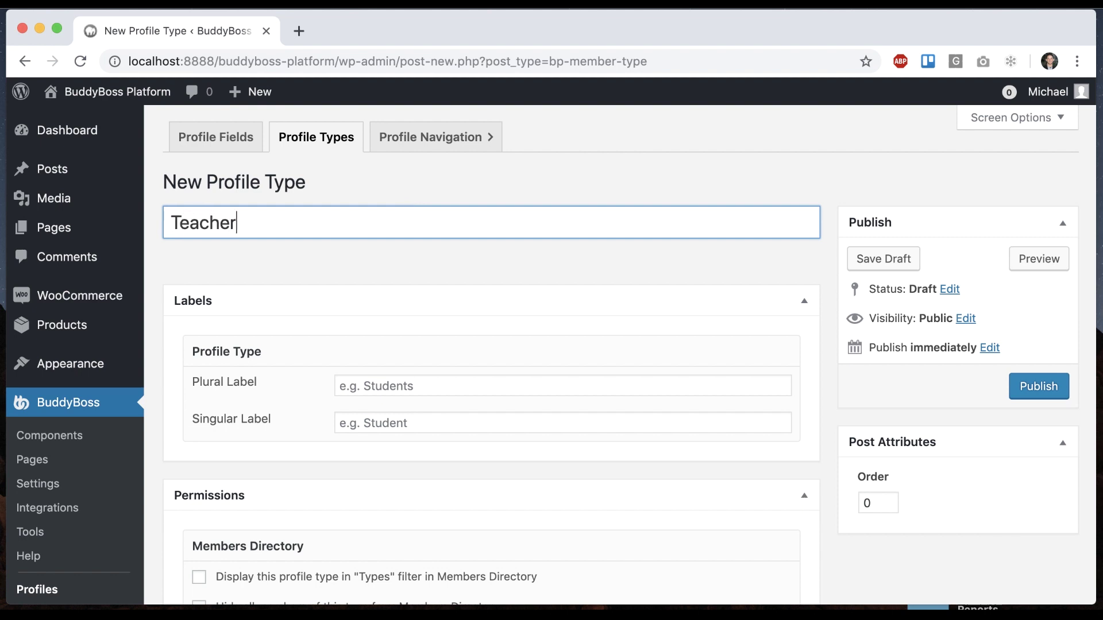
click(442, 384)
text(Teachers)
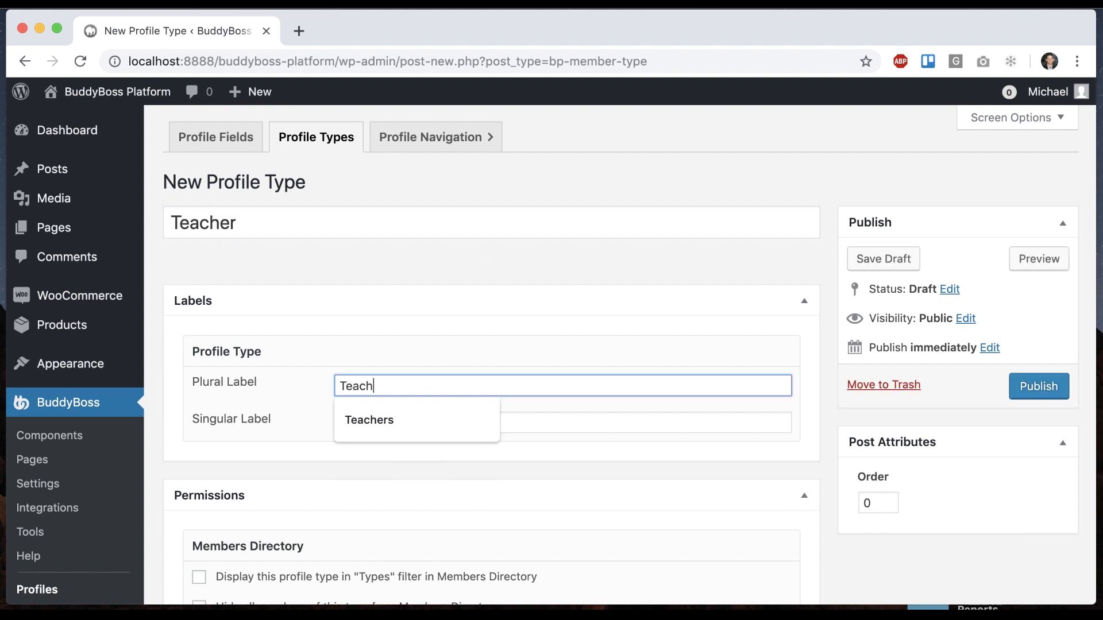
click(443, 423)
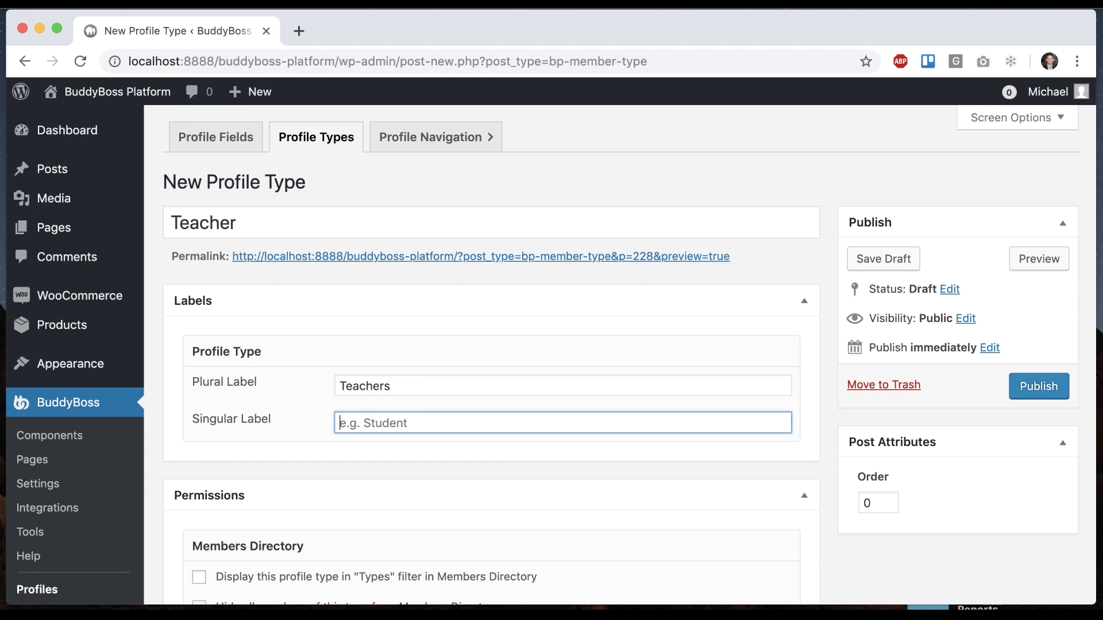
text(Teacher)
click(1056, 387)
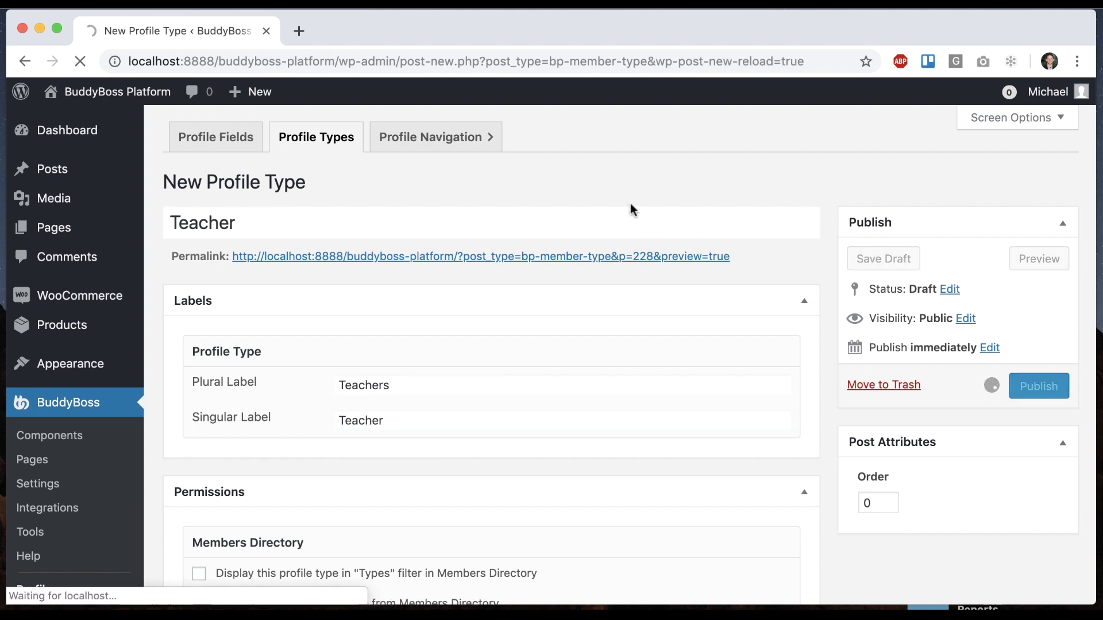
- Create and publish a 'Student' profile type with plural 'Students' and singular 'Student'
scroll(566, 191, down, 3)
scroll(402, 322, up, 2)
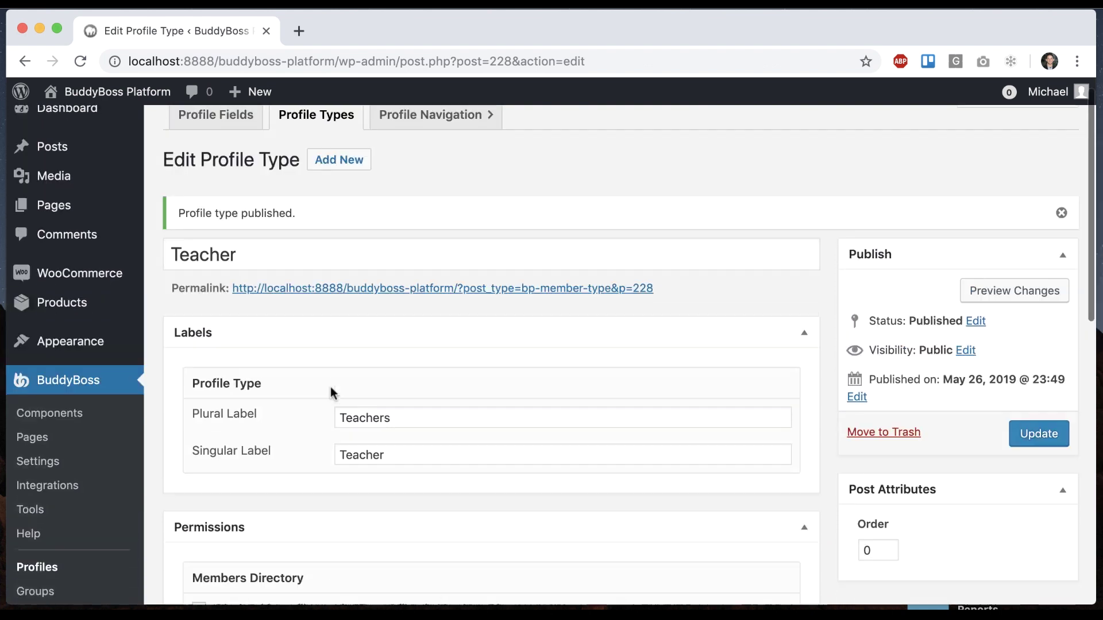
scroll(330, 387, up, 1)
click(350, 183)
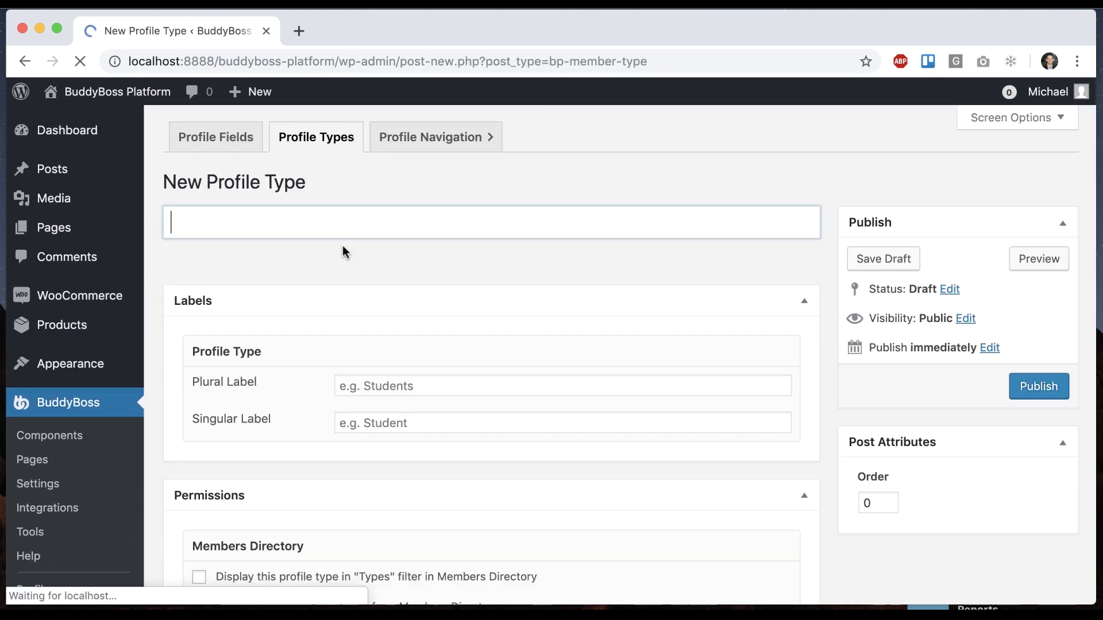
text(Student)
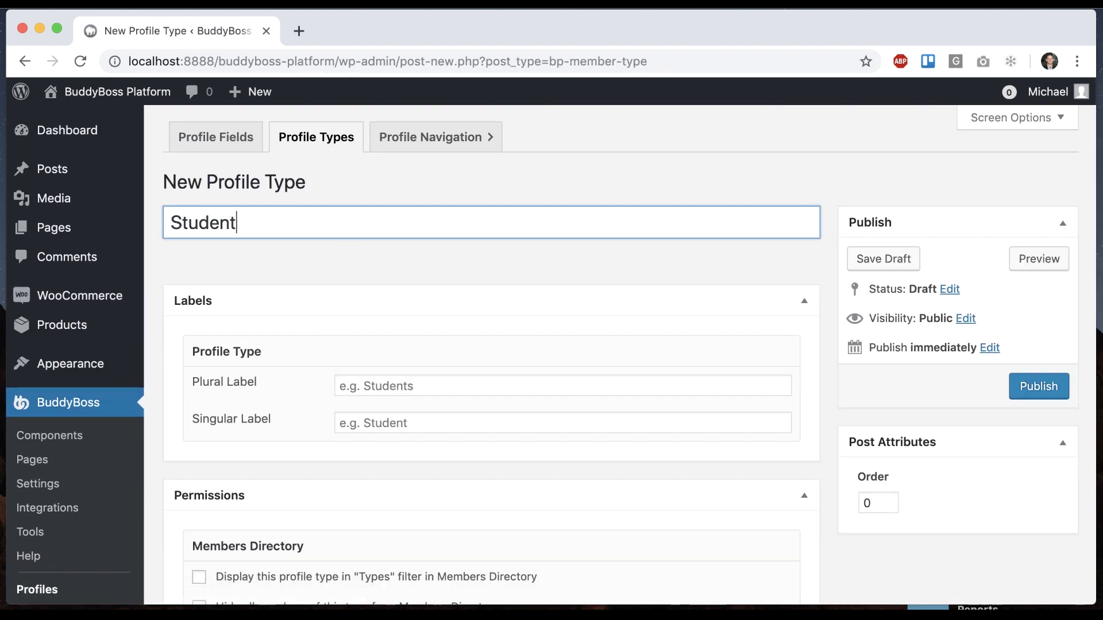
click(382, 385)
text(St)
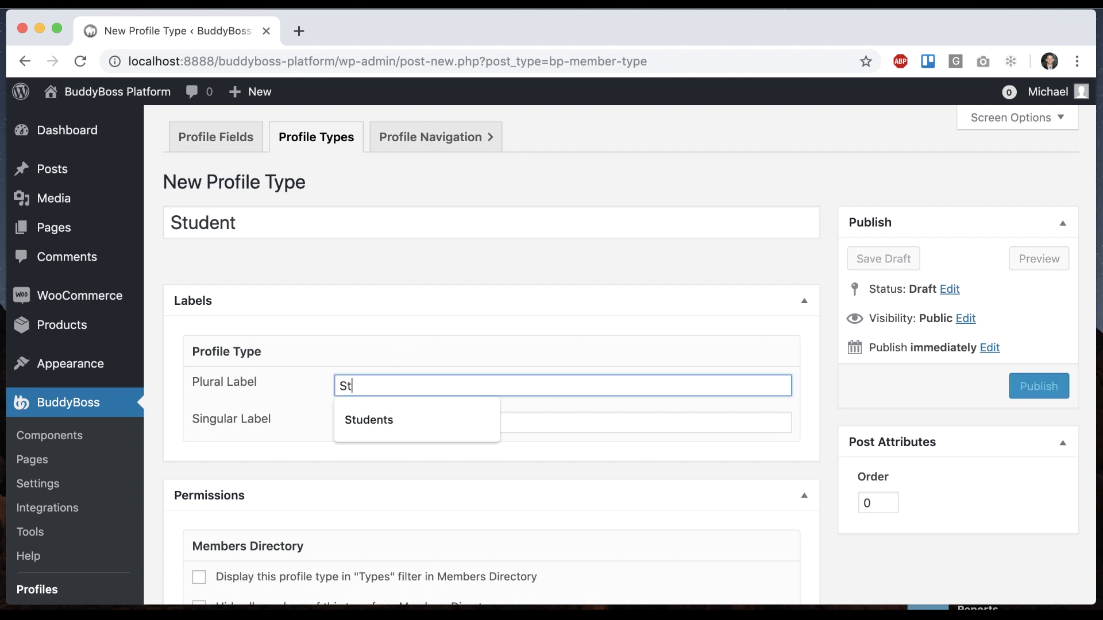
text(udents)
click(445, 422)
text(S)
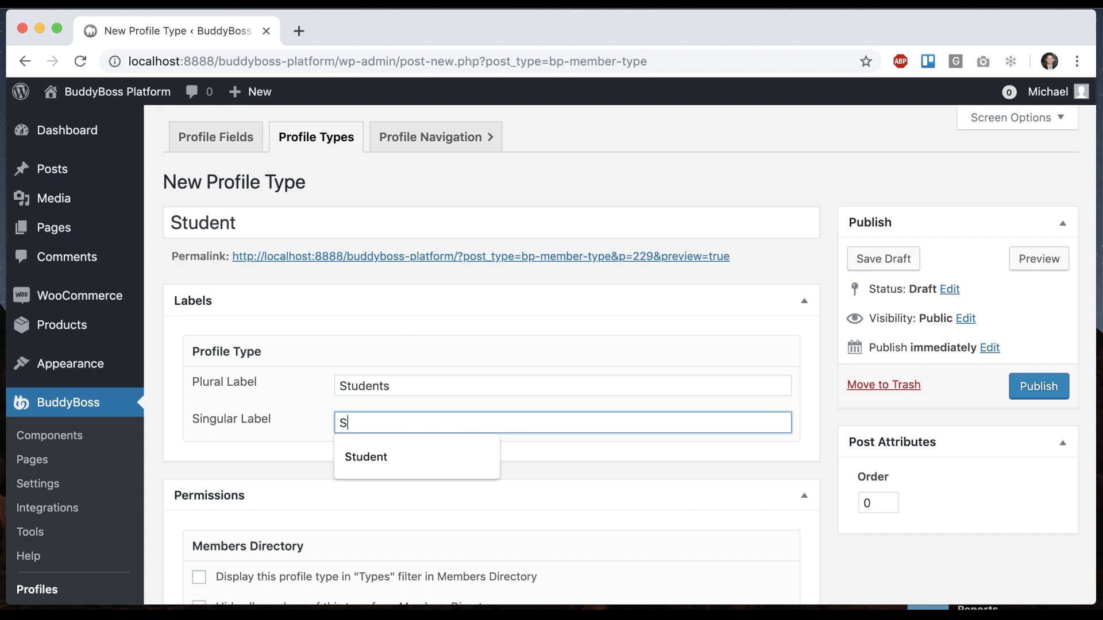
text(tudent)
click(1025, 388)
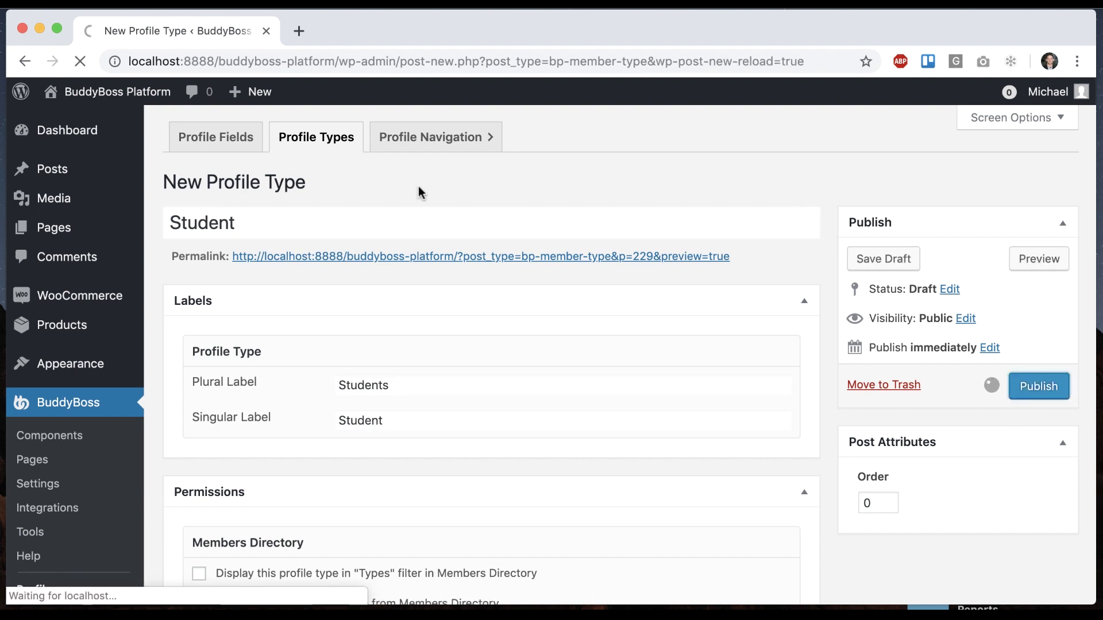
scroll(413, 193, down, 1)
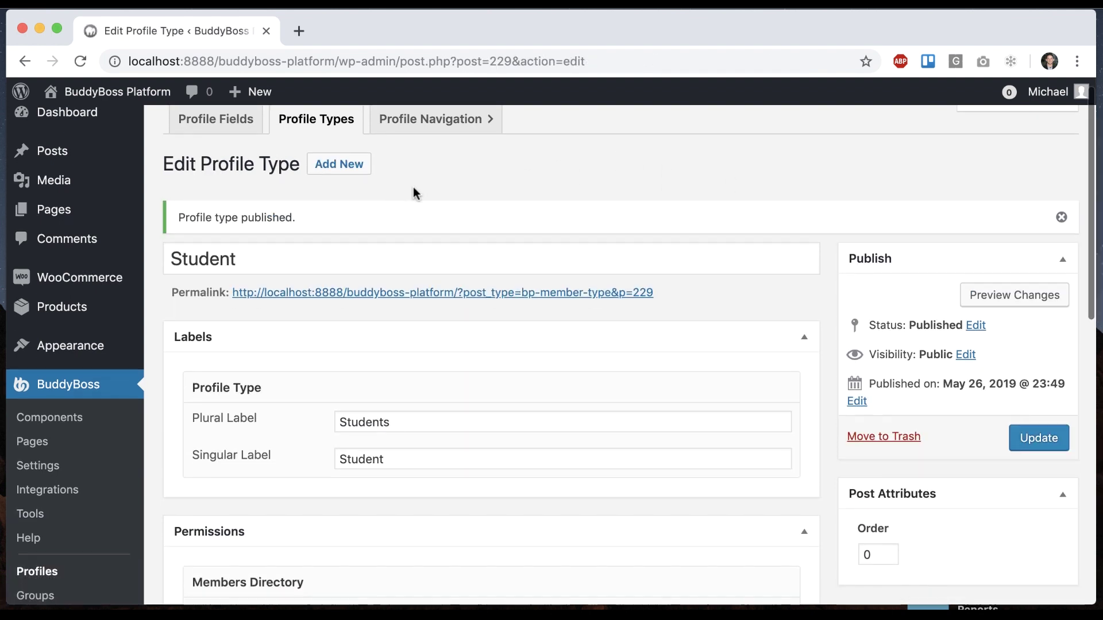
- Turn on 'Display profile types' in the BuddyBoss Profiles settings and save
click(72, 465)
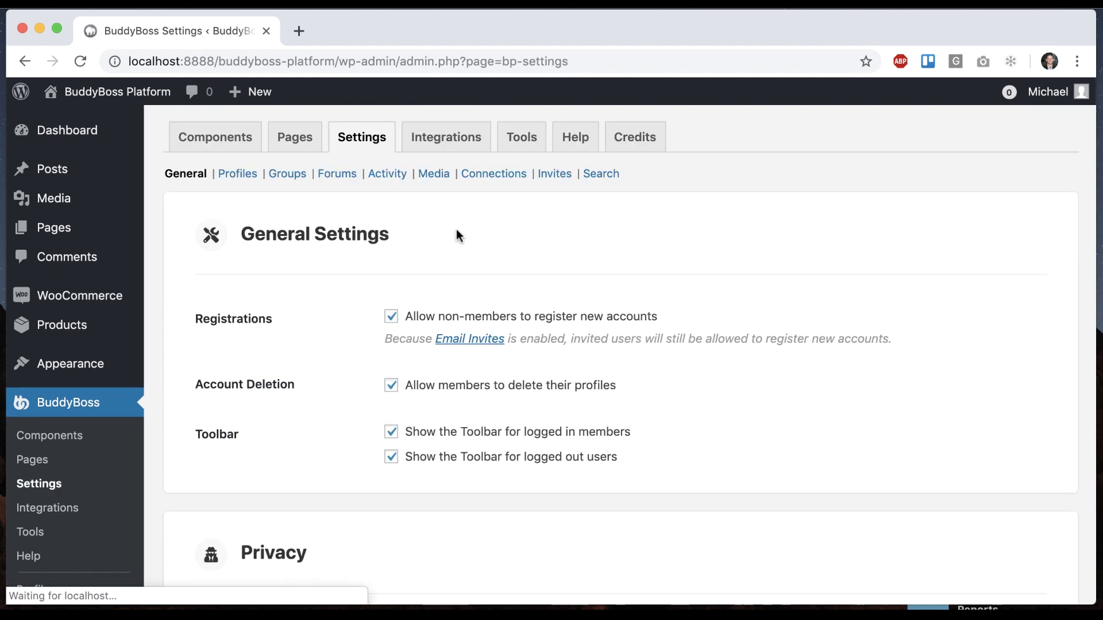
click(242, 175)
scroll(419, 254, down, 6)
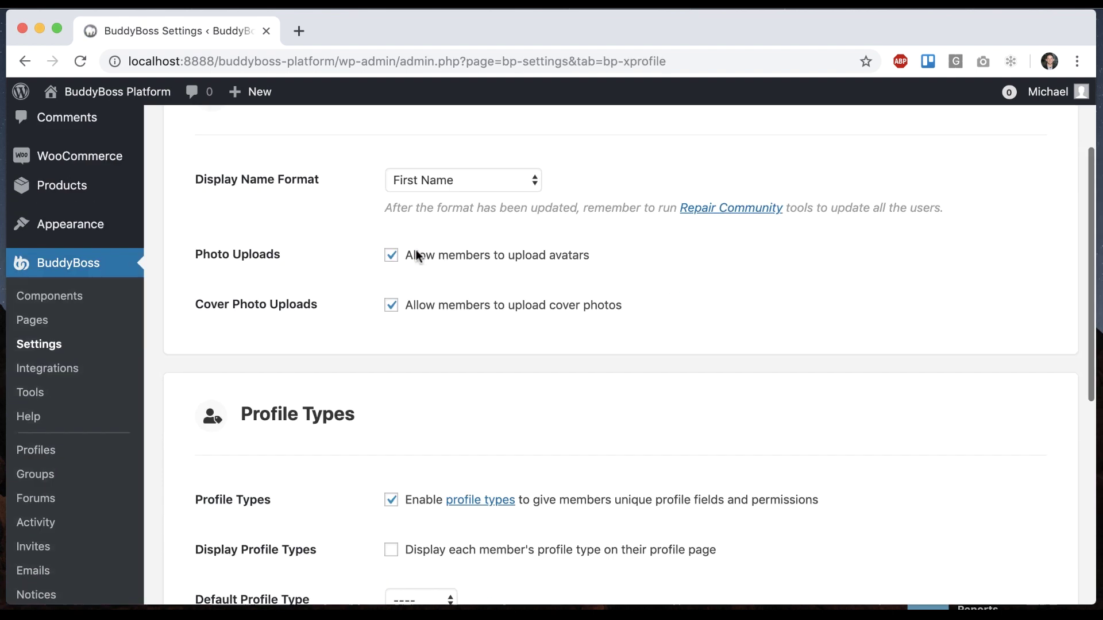
click(442, 327)
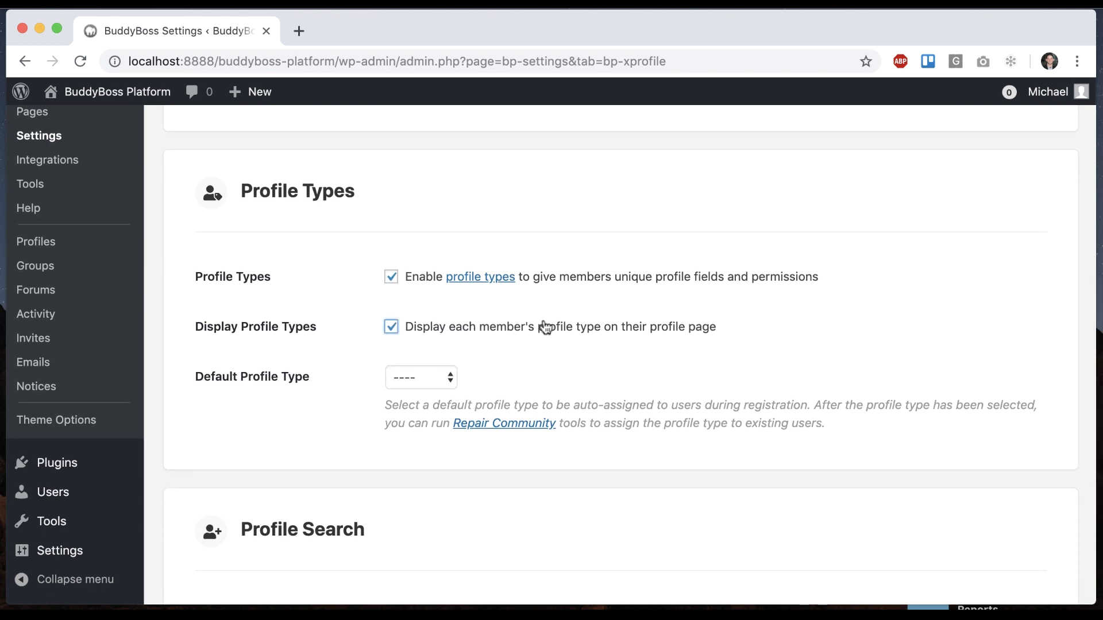
scroll(632, 339, down, 5)
click(236, 514)
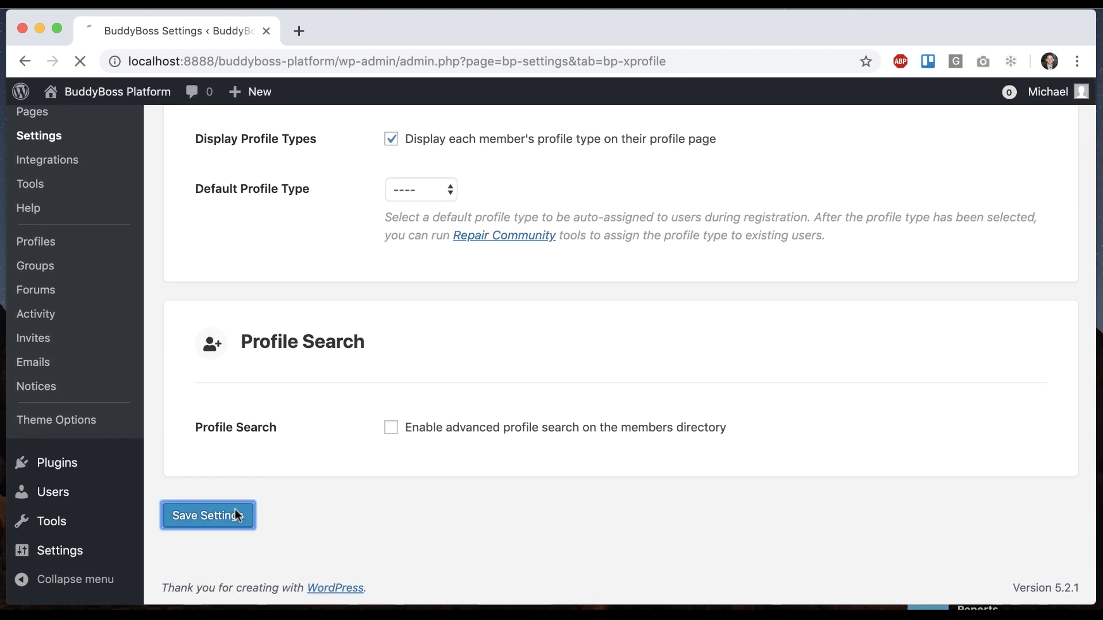
- Set the Default Profile Type to Students and save the profile settings
scroll(619, 427, down, 2)
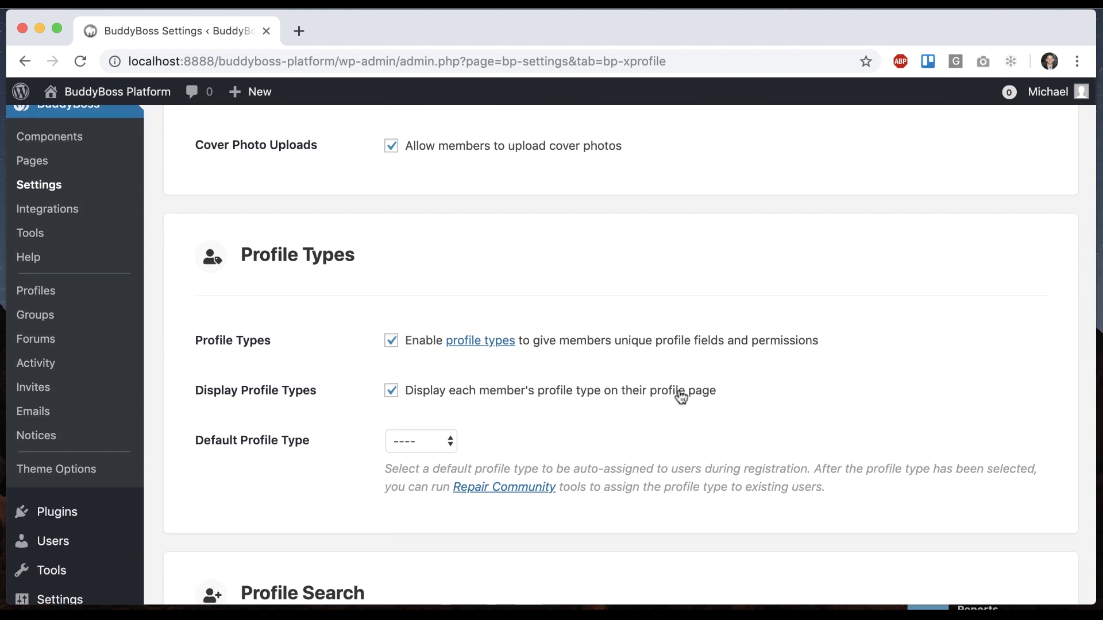
scroll(565, 442, down, 2)
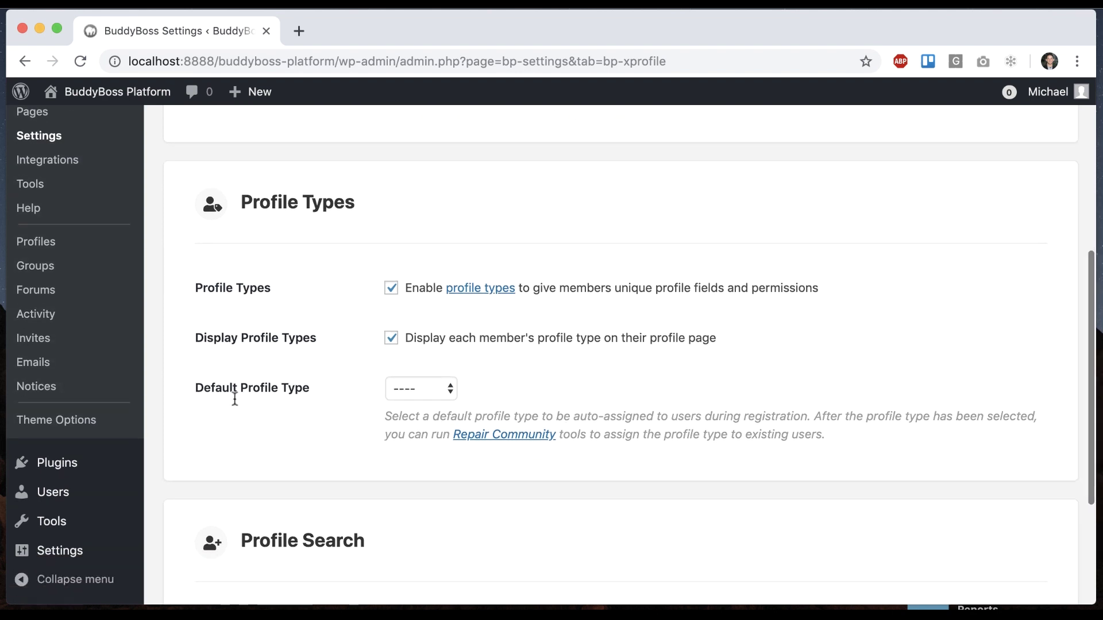
drag(195, 383, 315, 392)
click(348, 409)
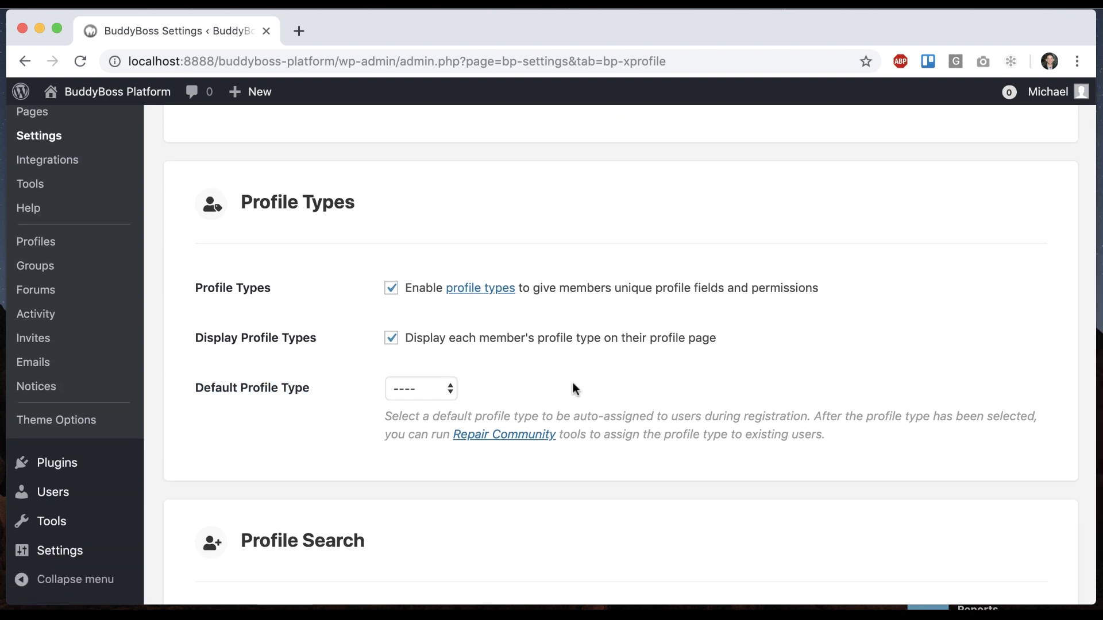
click(448, 389)
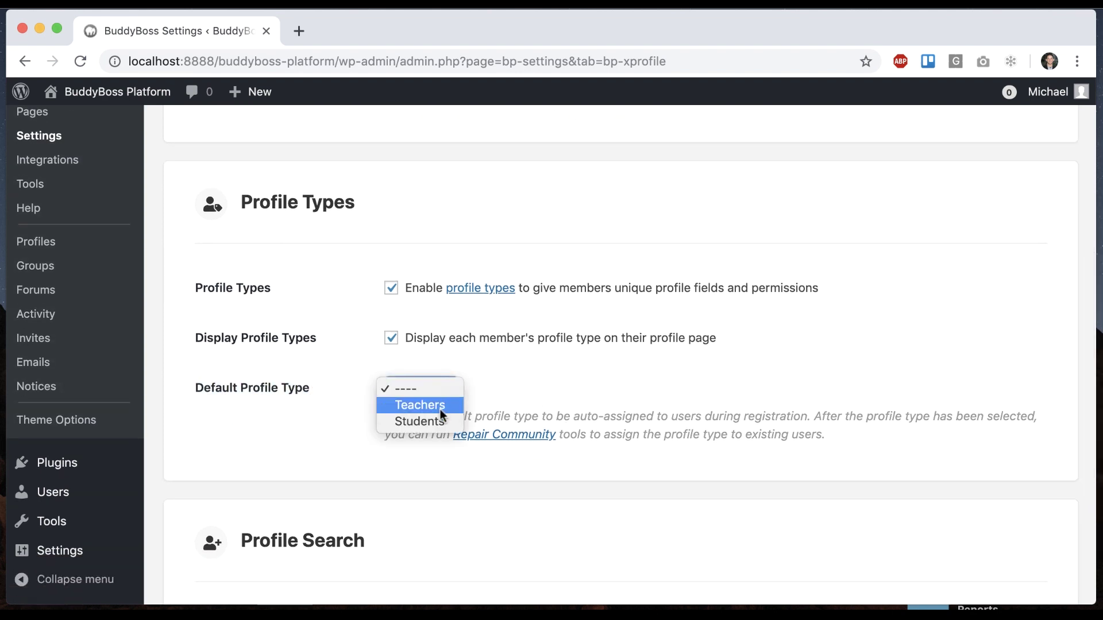
click(516, 372)
scroll(515, 374, down, 5)
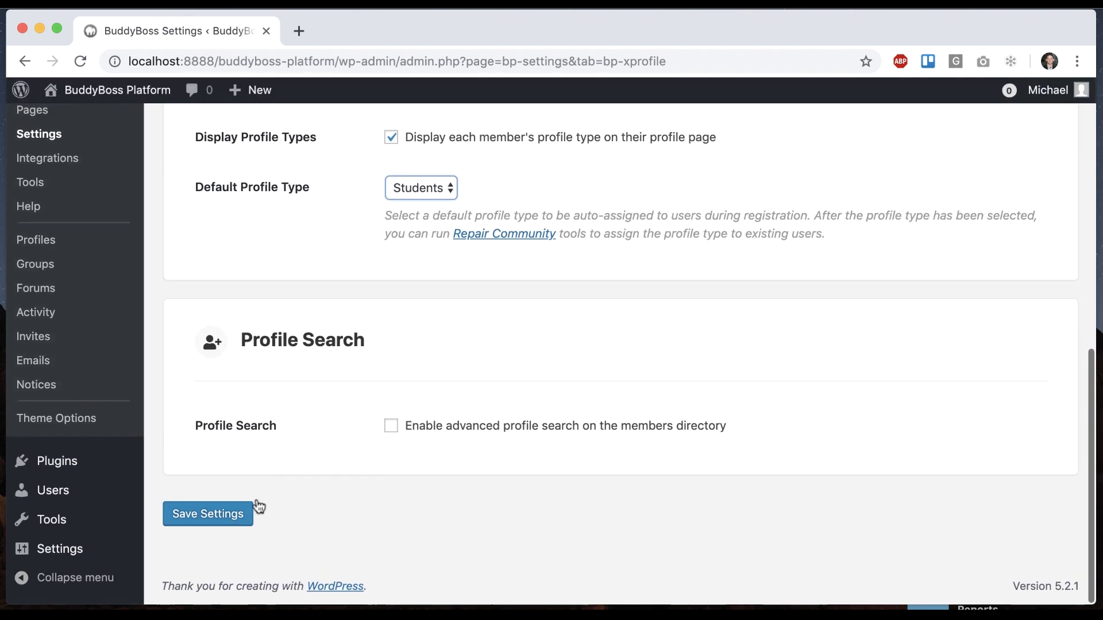
click(249, 509)
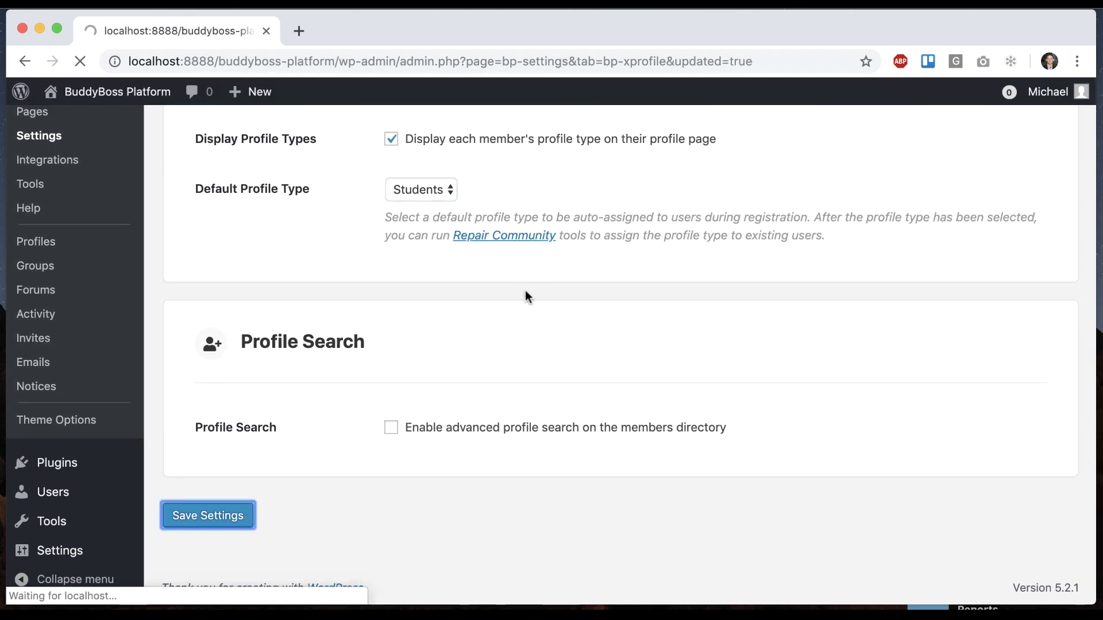
- Recheck the default profile type choices without changes, then go to the Users list
scroll(524, 305, down, 6)
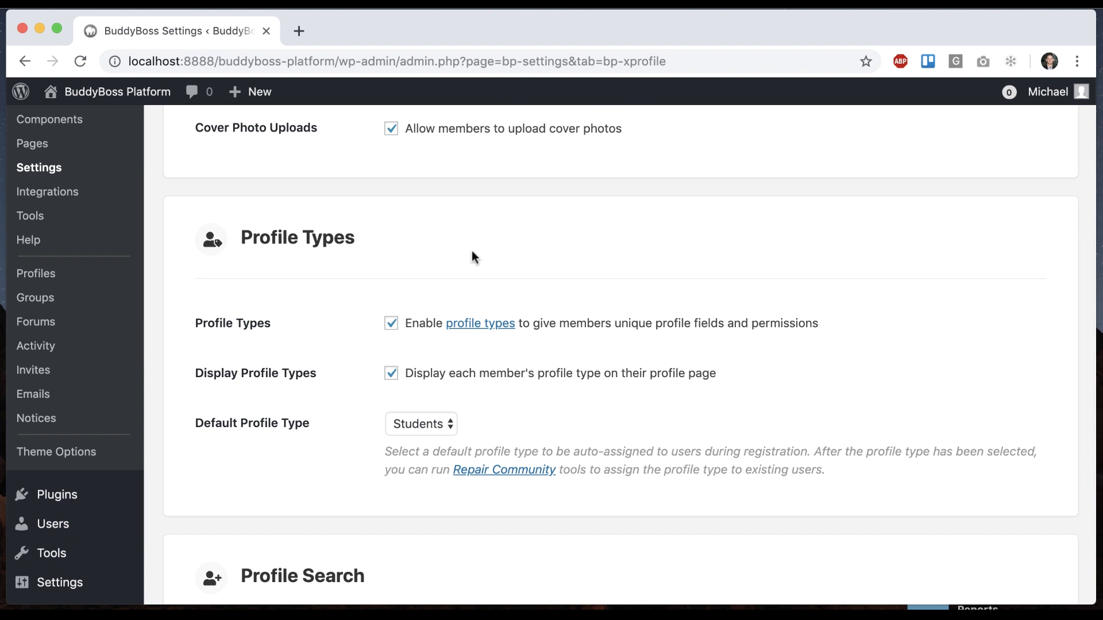
click(425, 424)
click(480, 383)
click(286, 251)
scroll(296, 402, down, 3)
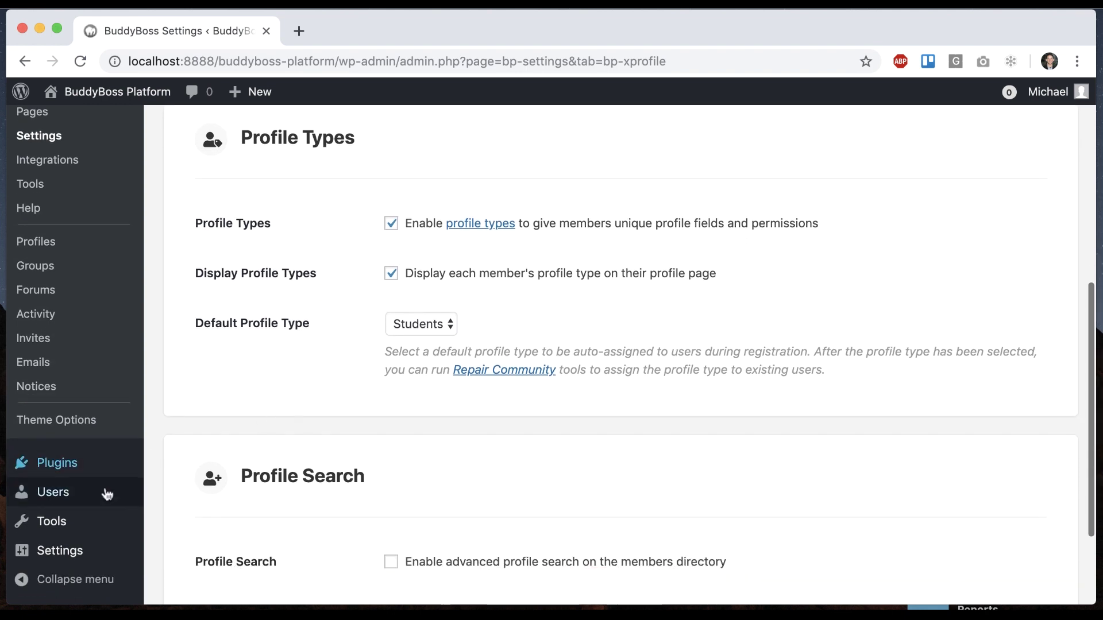
click(91, 503)
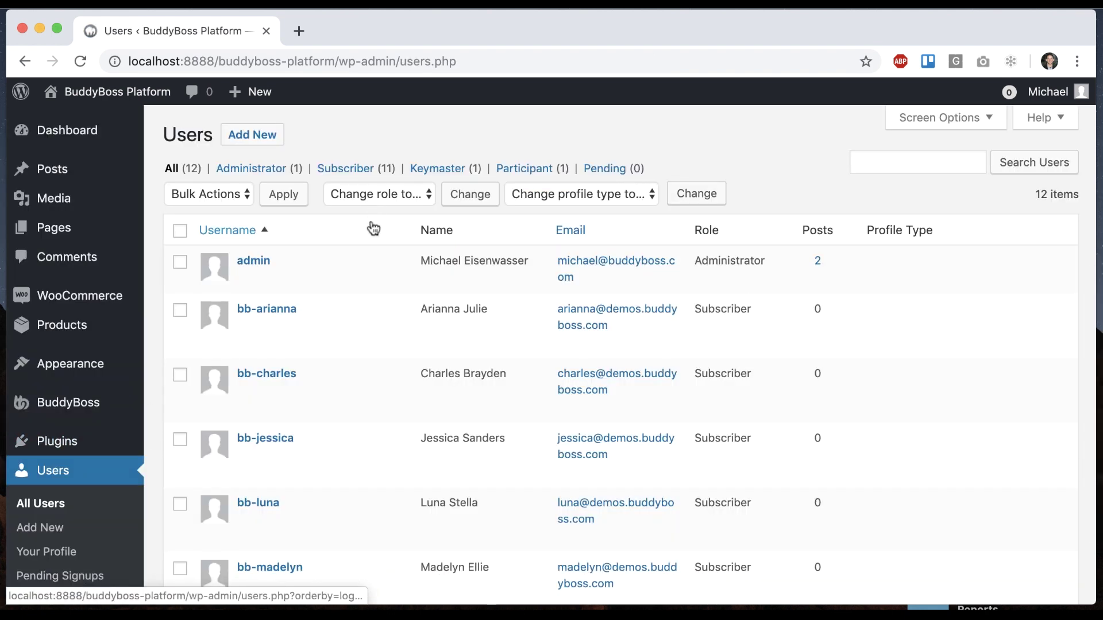
- Open both subscribers' Extended Profile pages in separate tabs
super+click(247, 327)
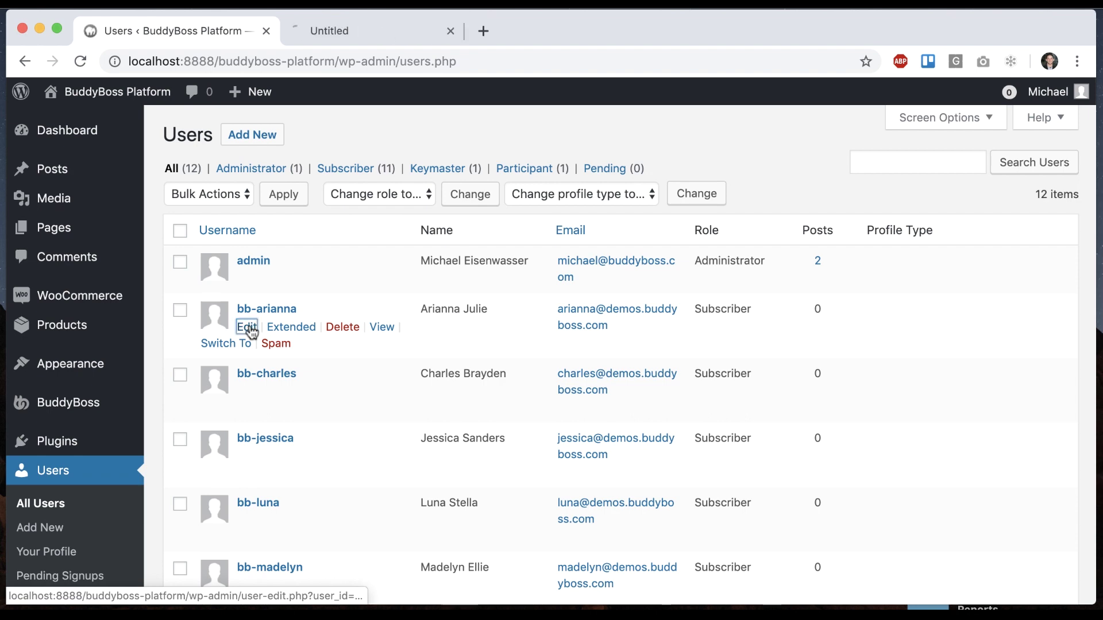
super+click(247, 392)
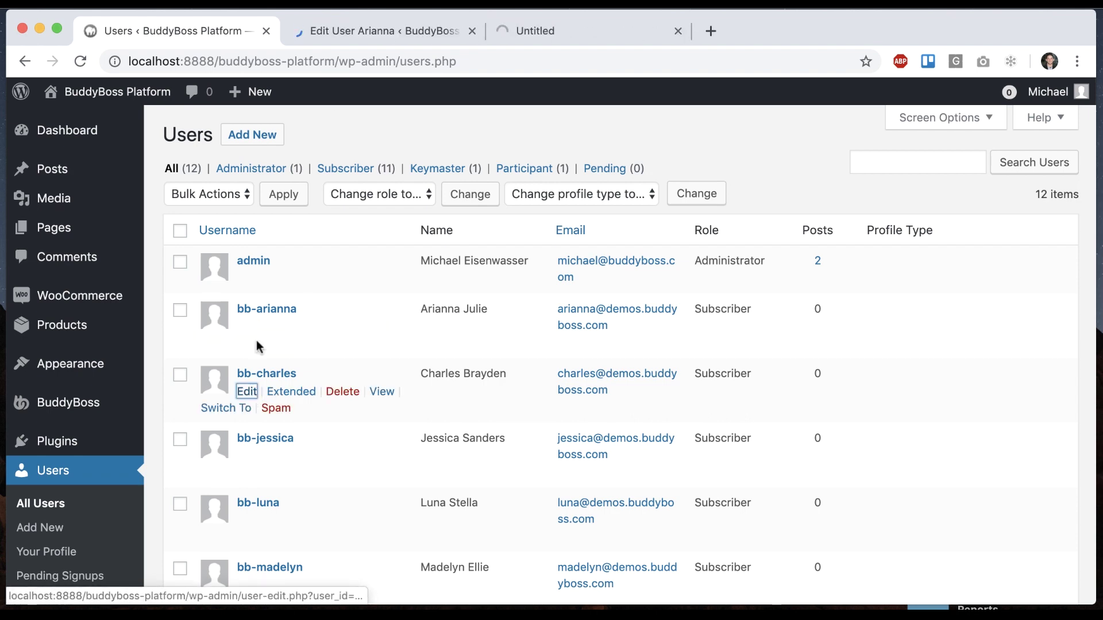
click(391, 32)
scroll(465, 328, down, 2)
scroll(465, 327, up, 2)
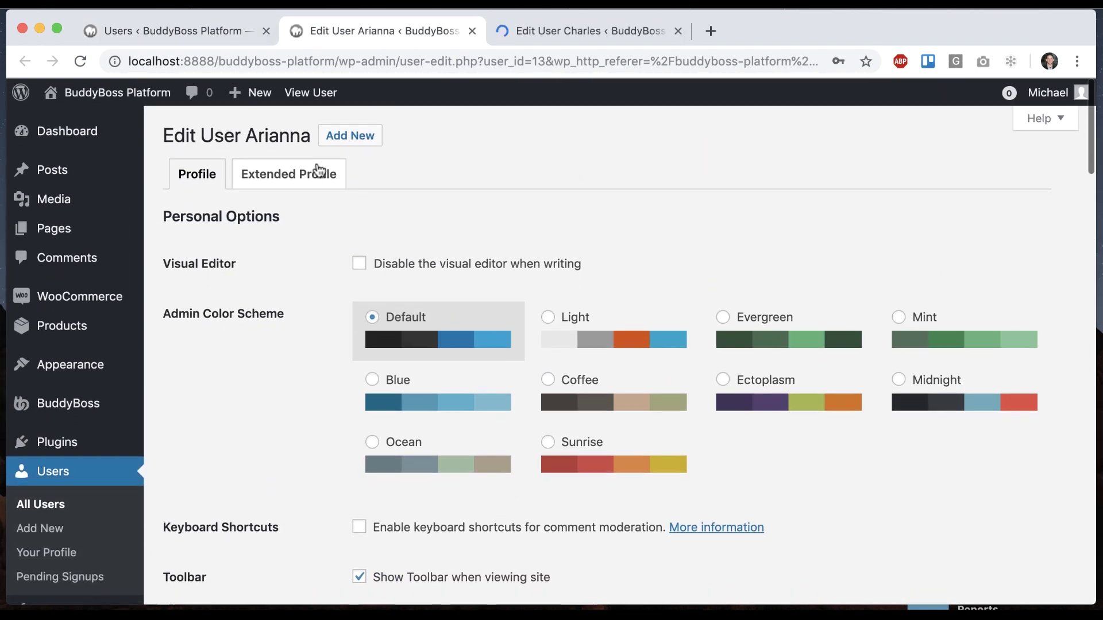
click(318, 173)
click(532, 32)
click(315, 172)
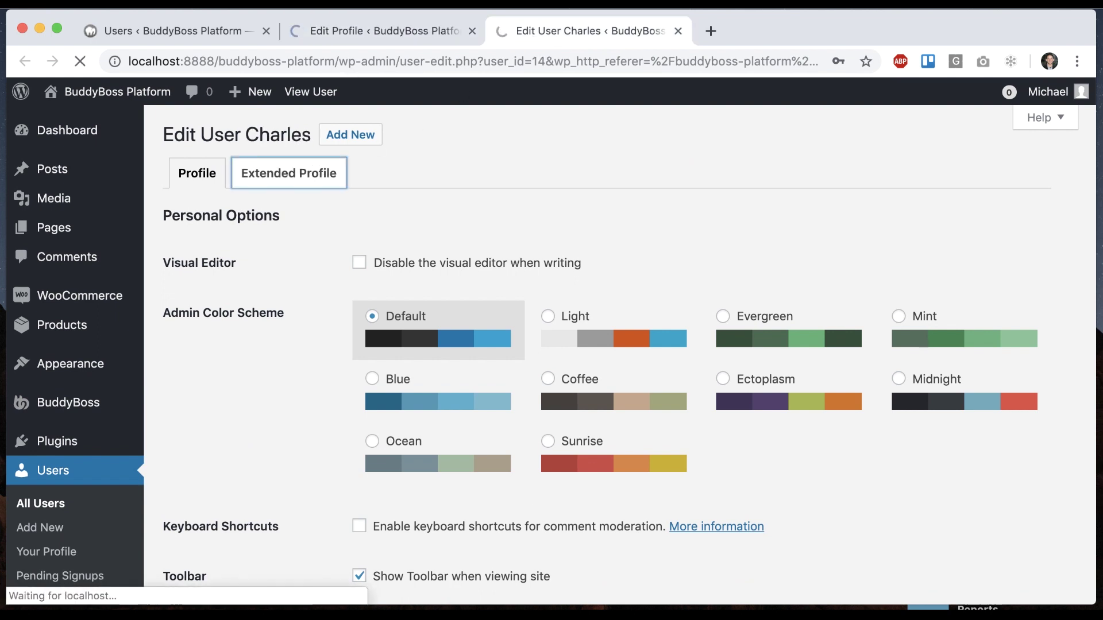
click(369, 31)
scroll(731, 367, down, 3)
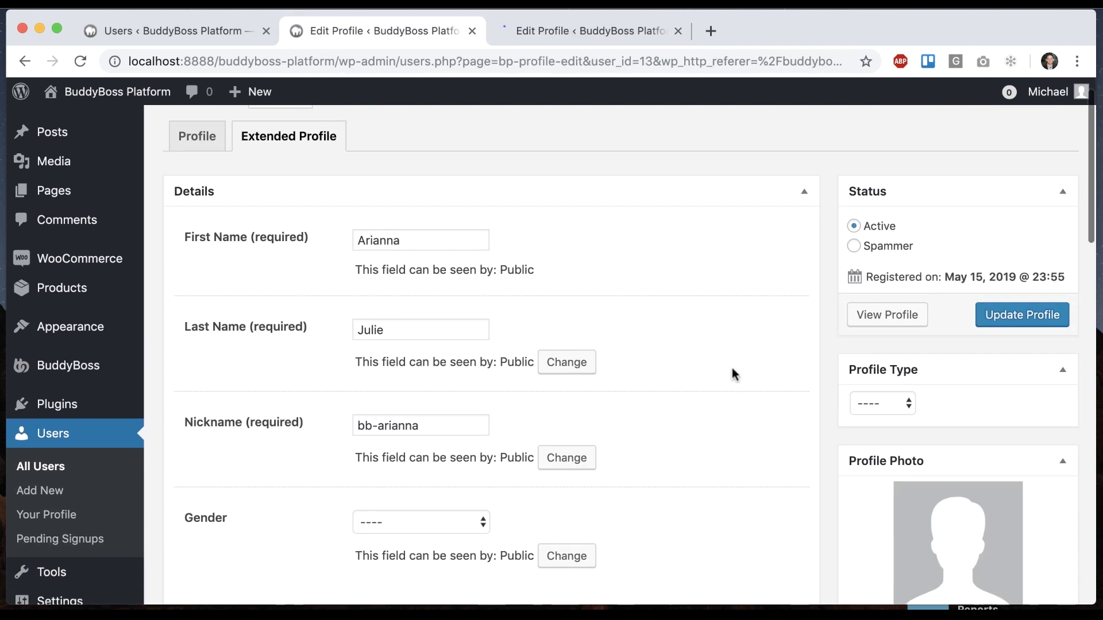
- Set the first subscriber's profile type to Teacher and update the profile
click(897, 362)
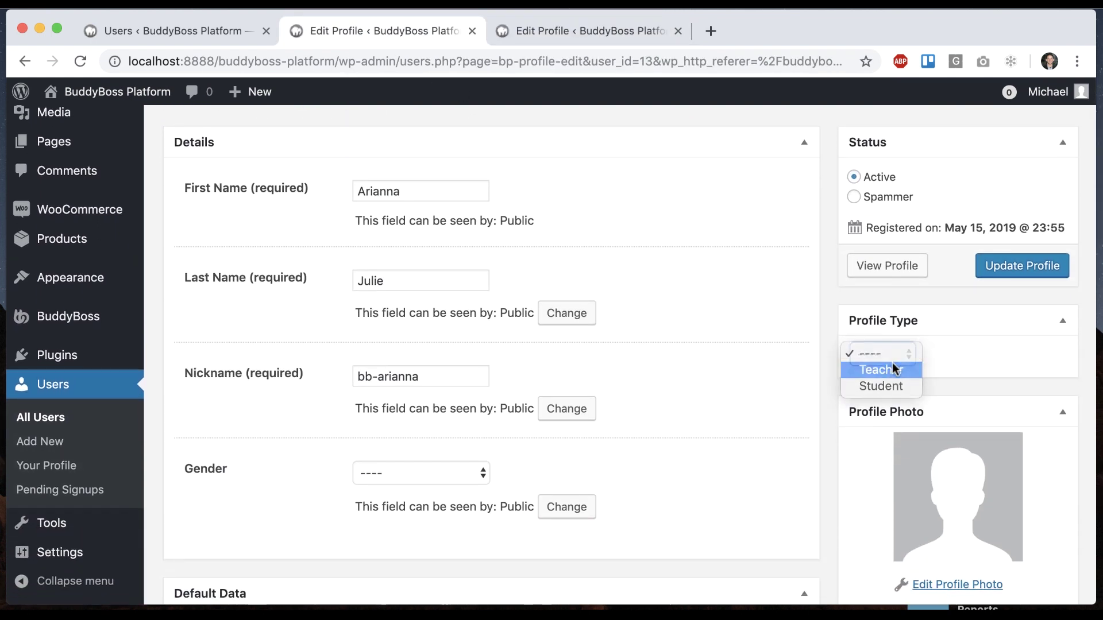
click(894, 368)
click(1015, 265)
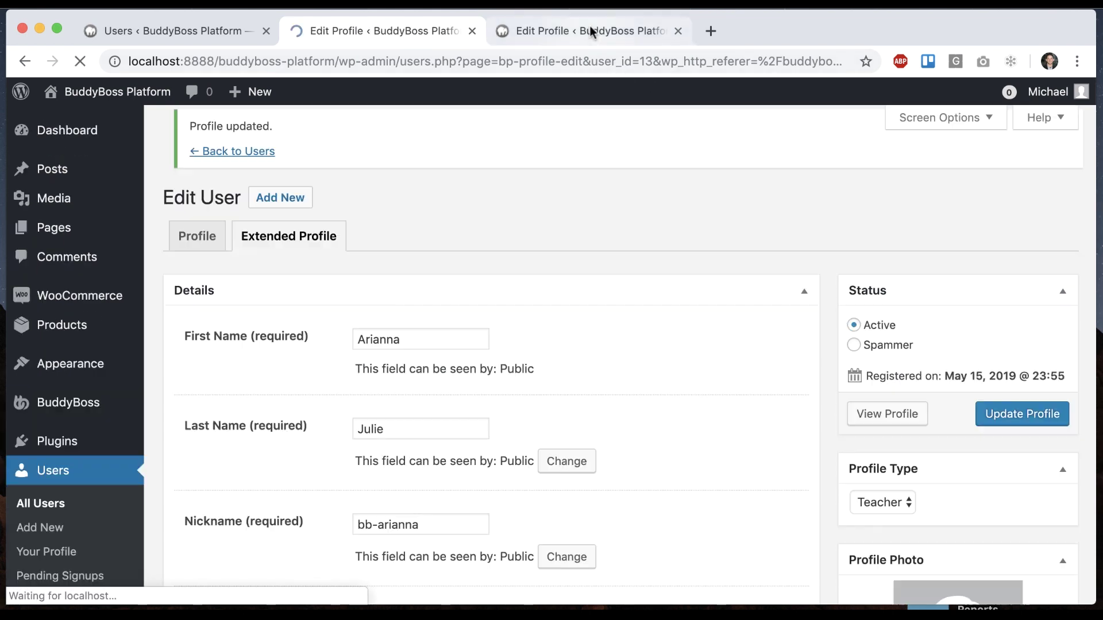
- Set the second subscriber's profile type to Student and update the profile
click(591, 26)
click(890, 440)
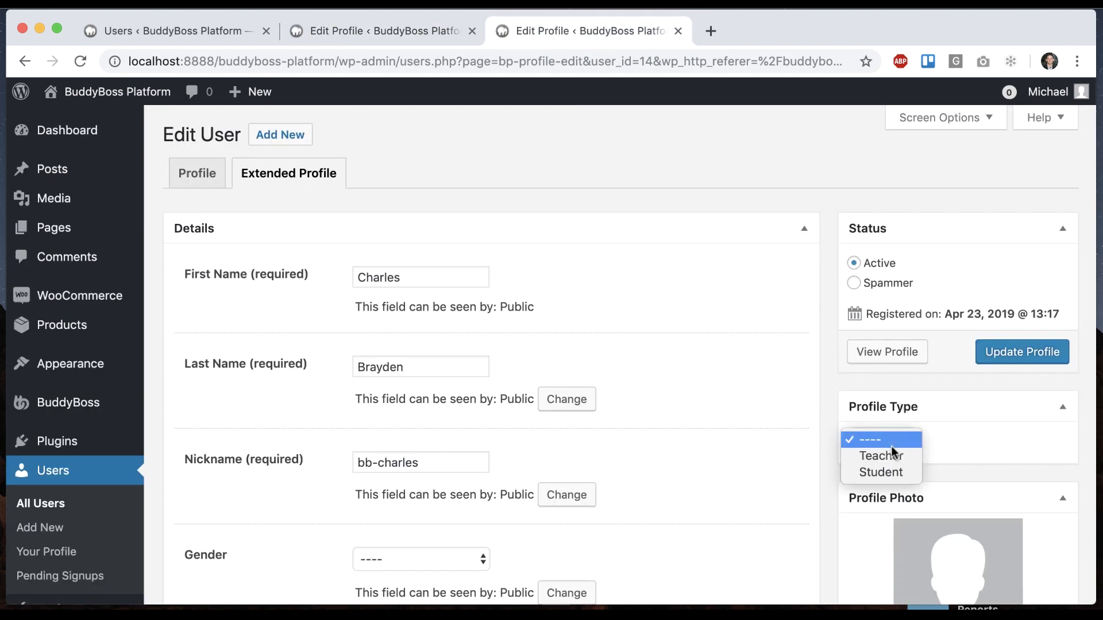
click(883, 470)
click(1021, 353)
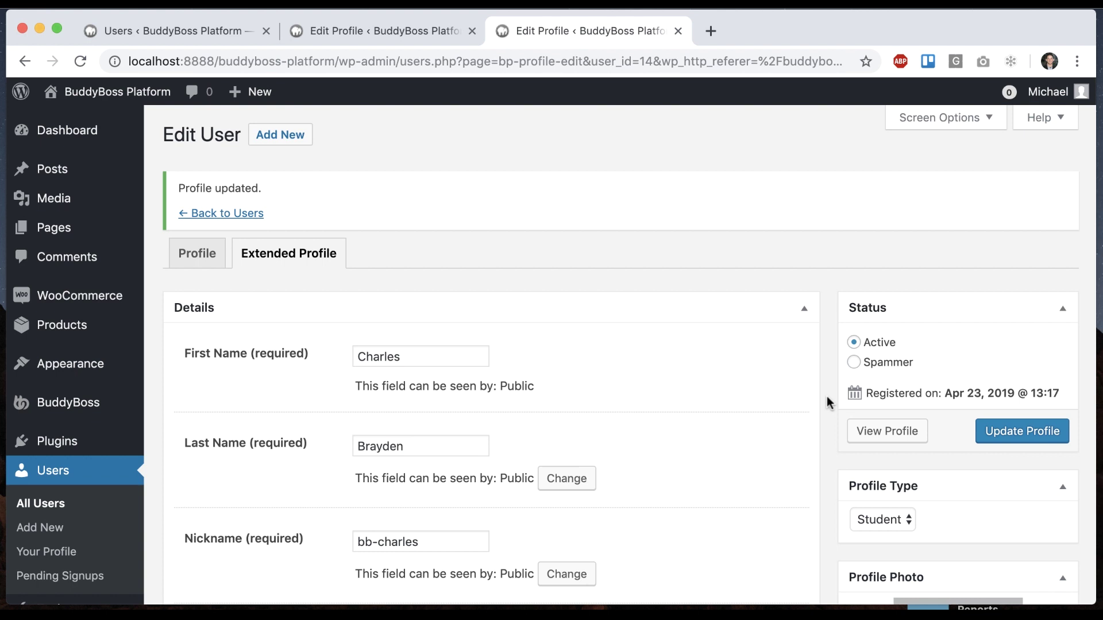
mouse_move(129, 93)
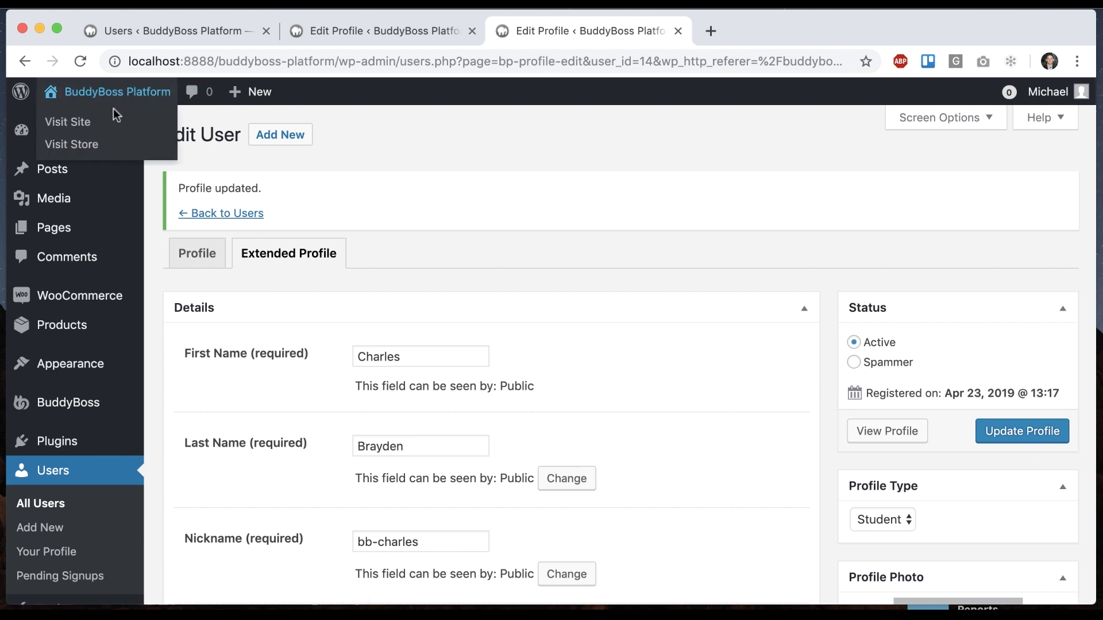
super+click(50, 118)
click(773, 32)
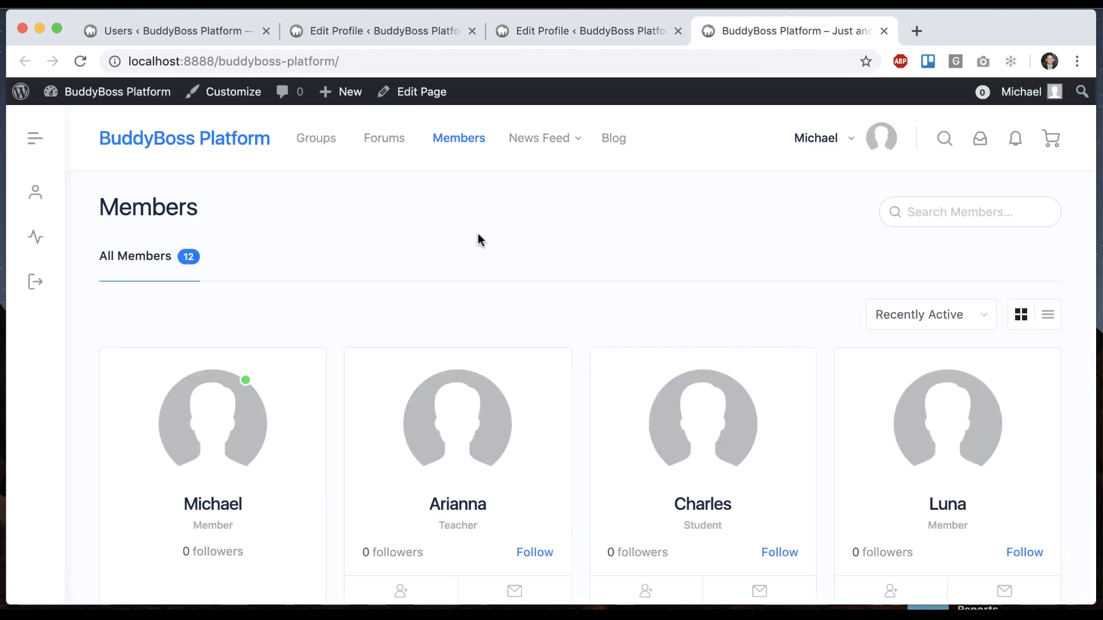
scroll(481, 240, down, 3)
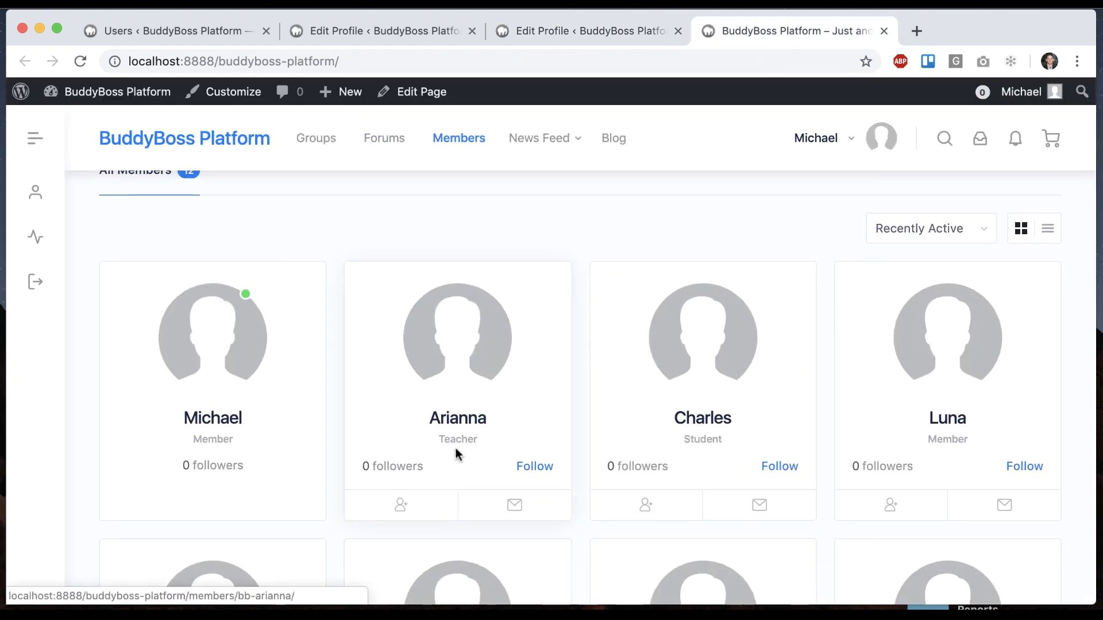
super+click(707, 356)
click(464, 362)
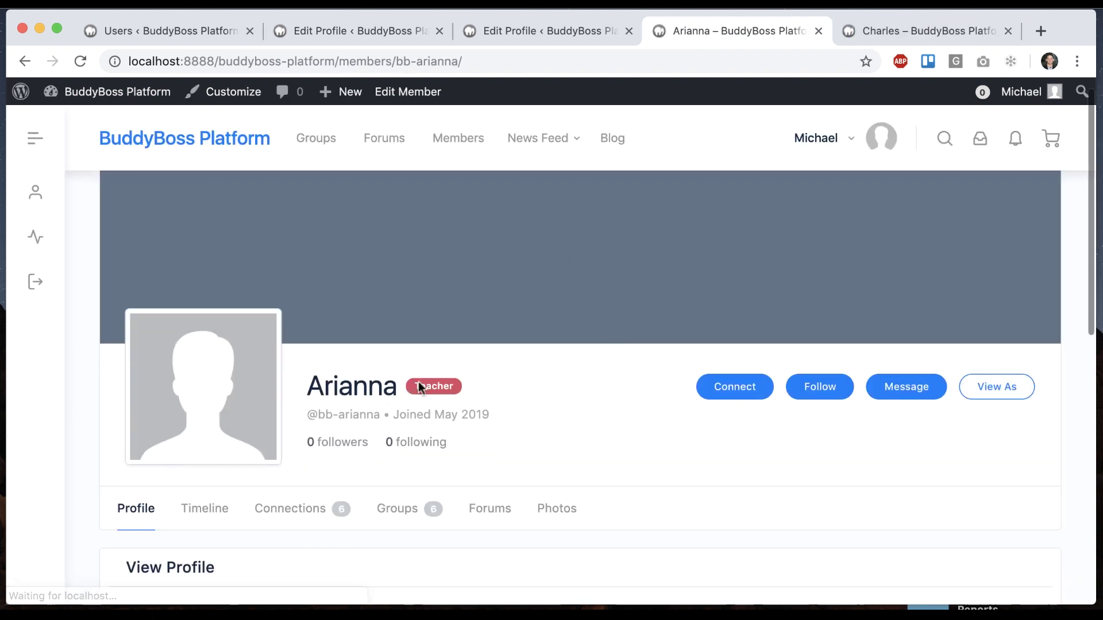
key(super+w)
key(super+w)
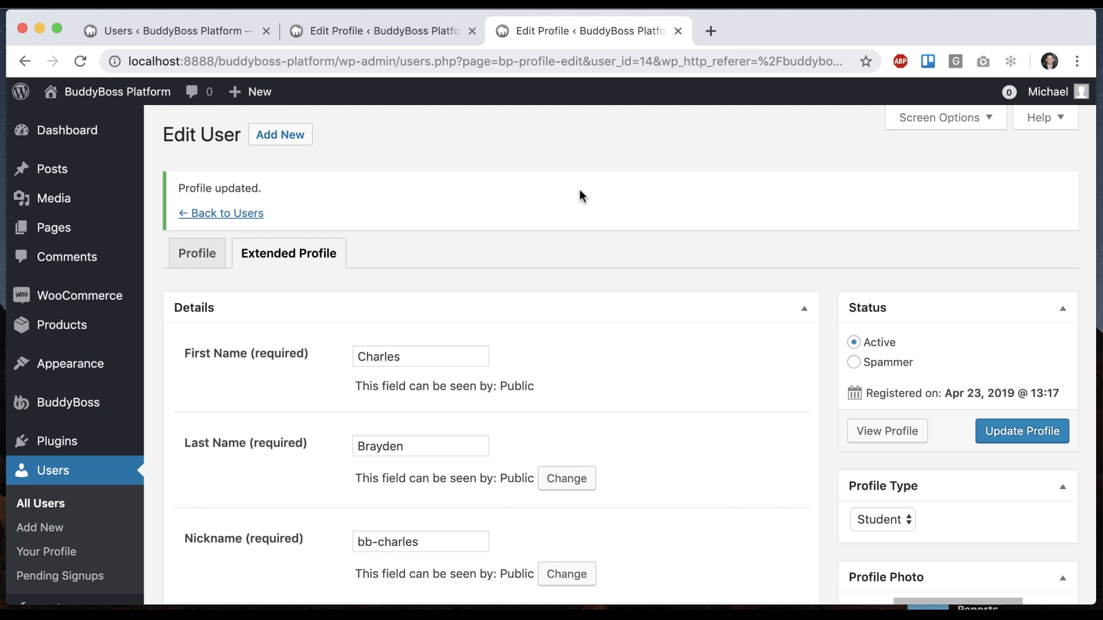
- Create a new profile field set named 'Teacher Data'
scroll(575, 195, down, 5)
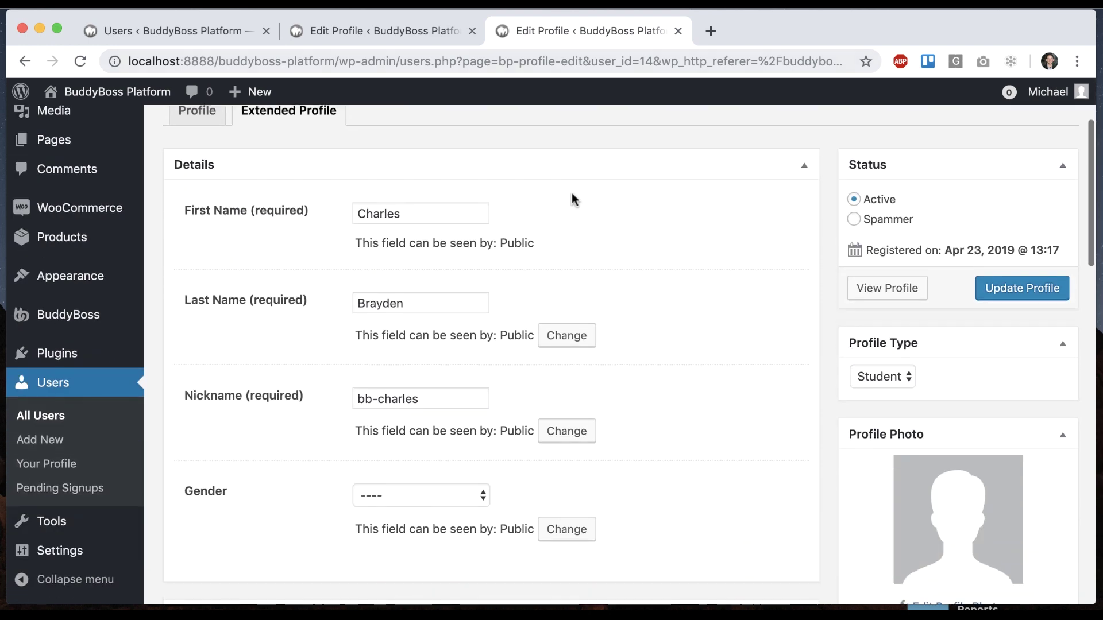
mouse_move(111, 313)
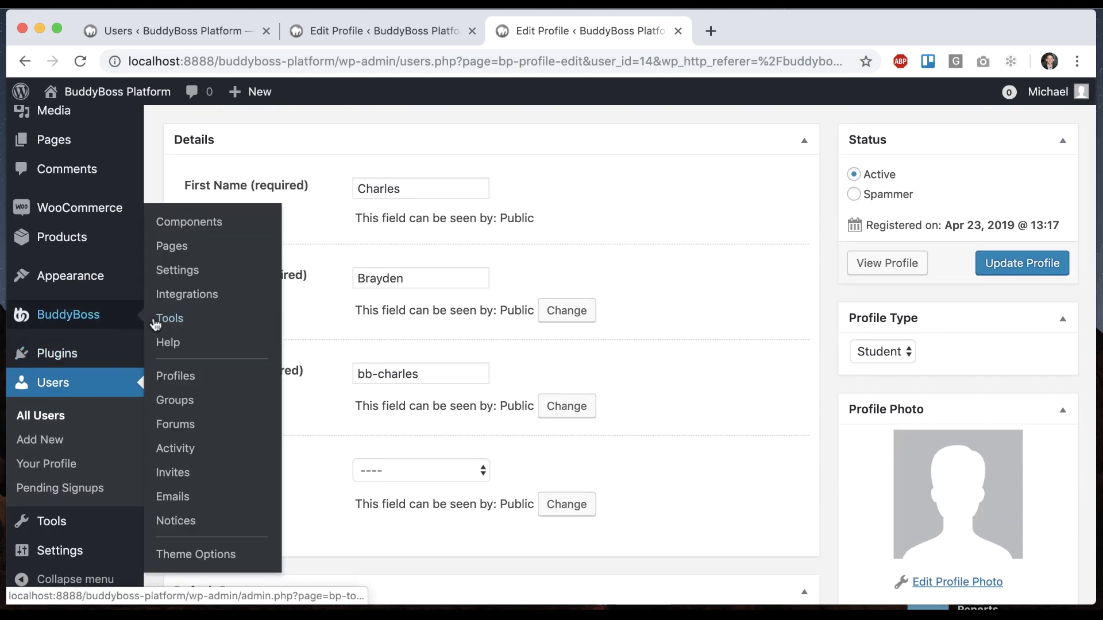
click(183, 376)
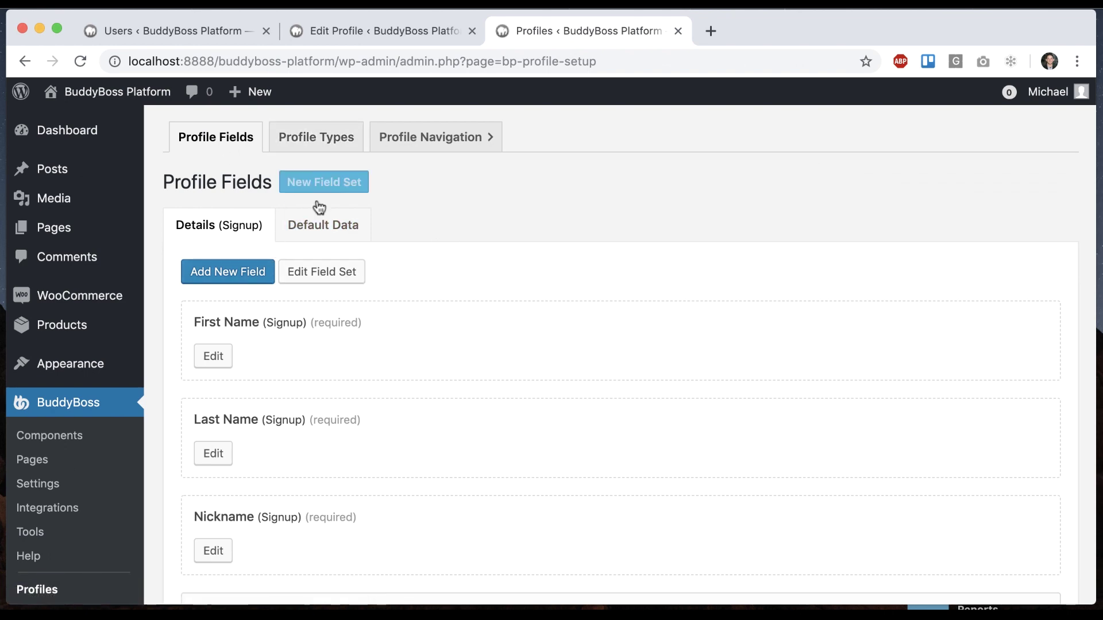
click(292, 183)
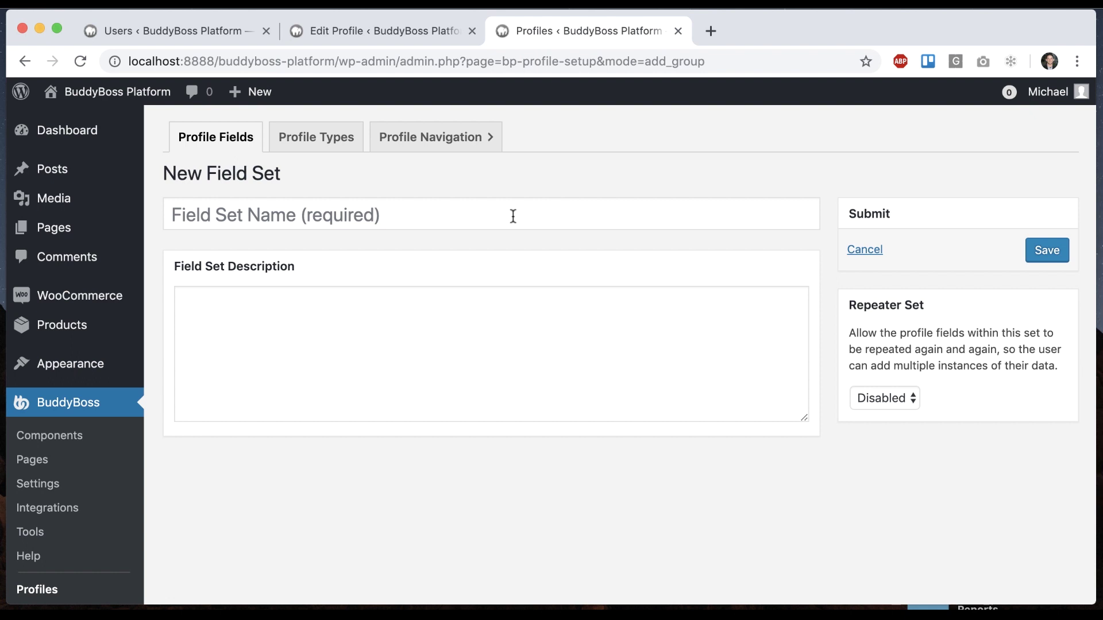
click(513, 216)
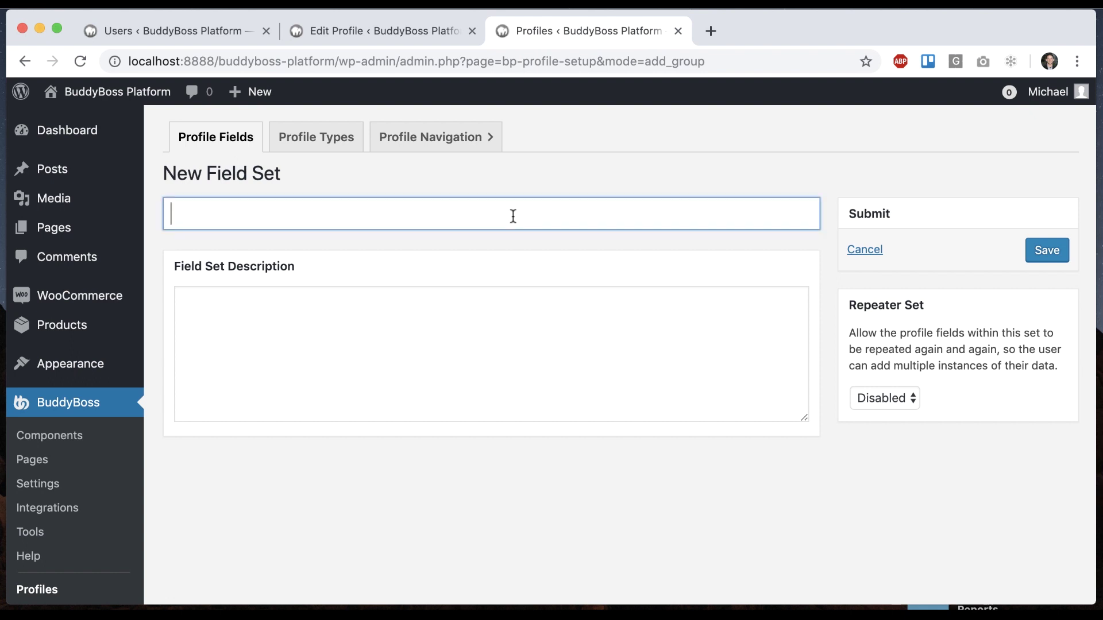
text(Teacher Data)
click(1048, 251)
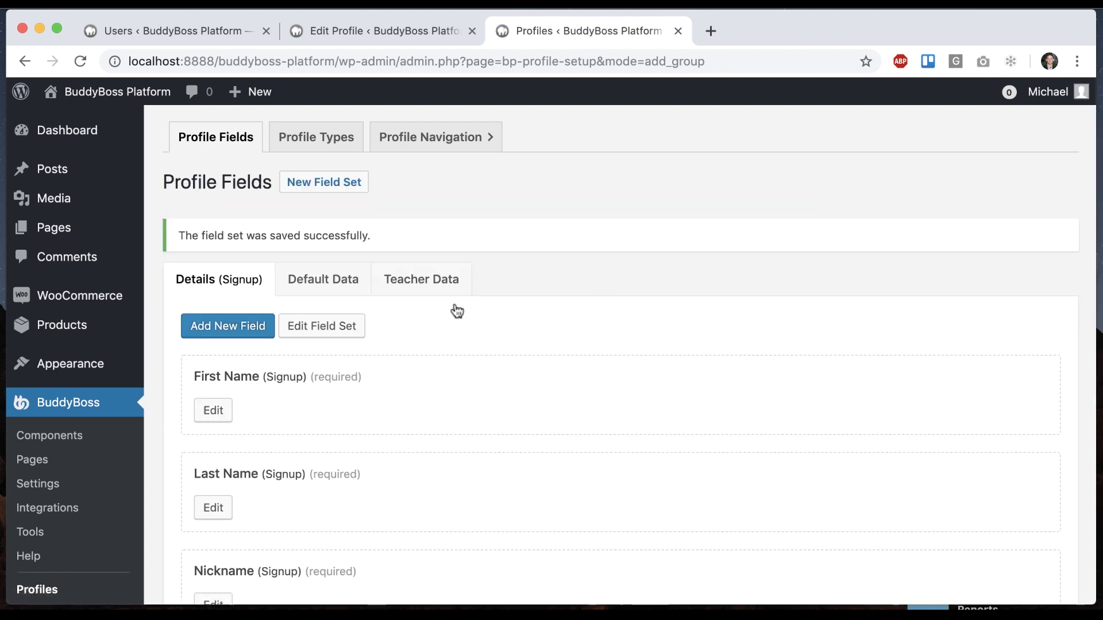
click(443, 292)
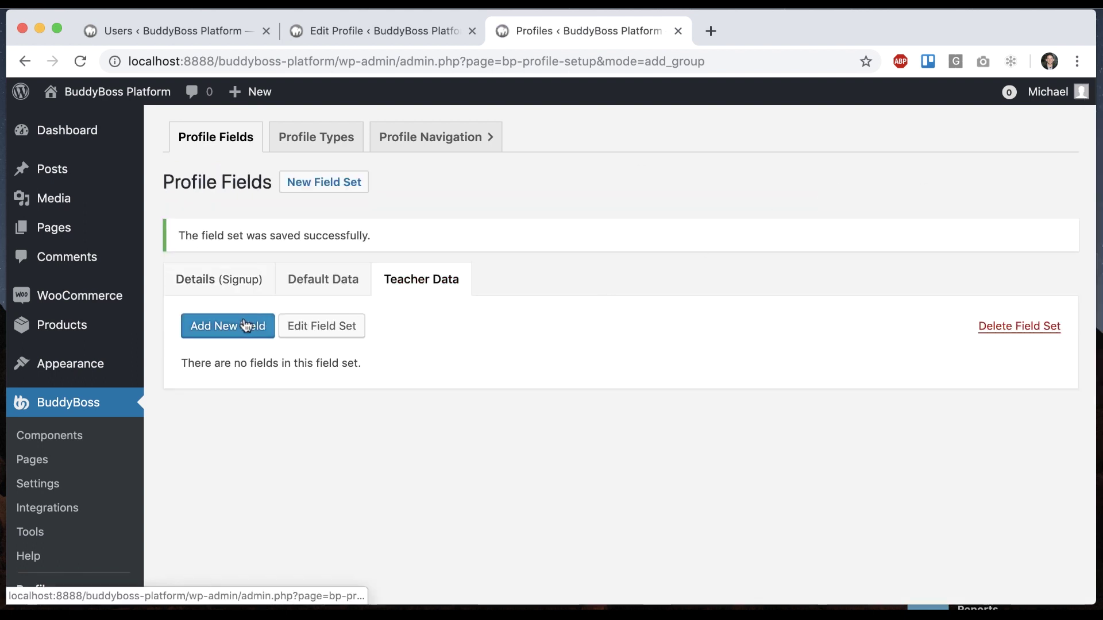
- Create a second field set named 'Student Data'
click(320, 182)
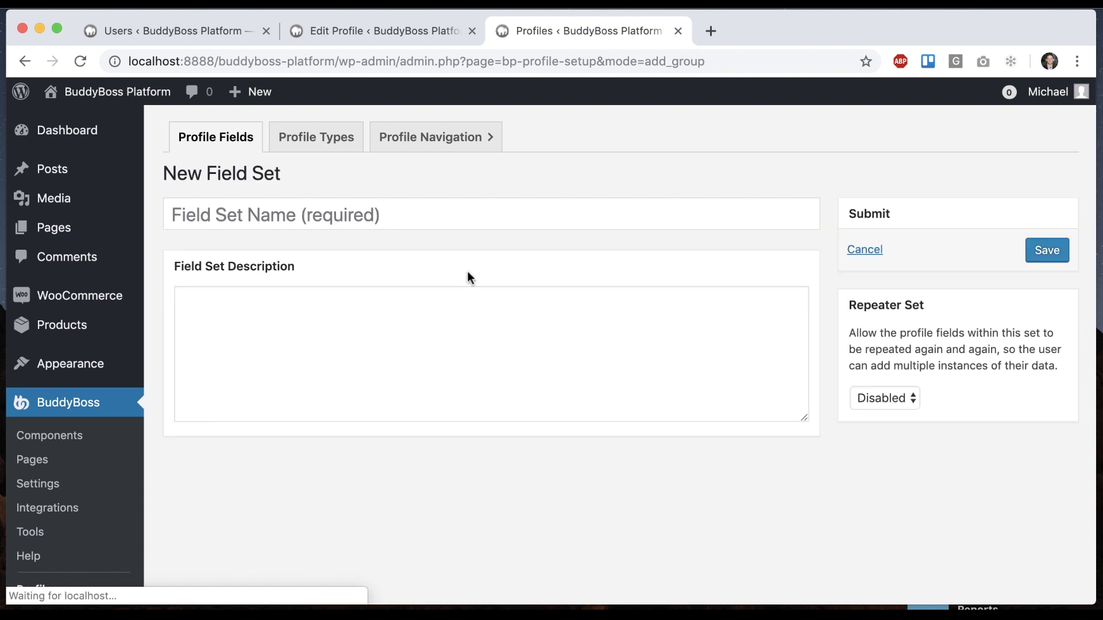
click(451, 214)
text(Stud)
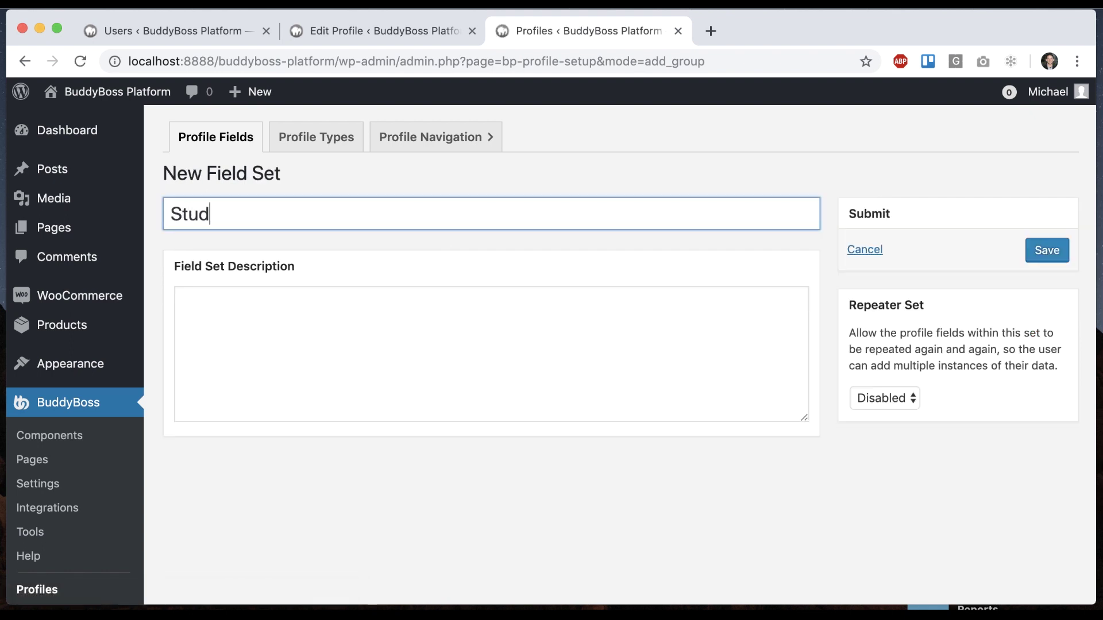
text(ent Data)
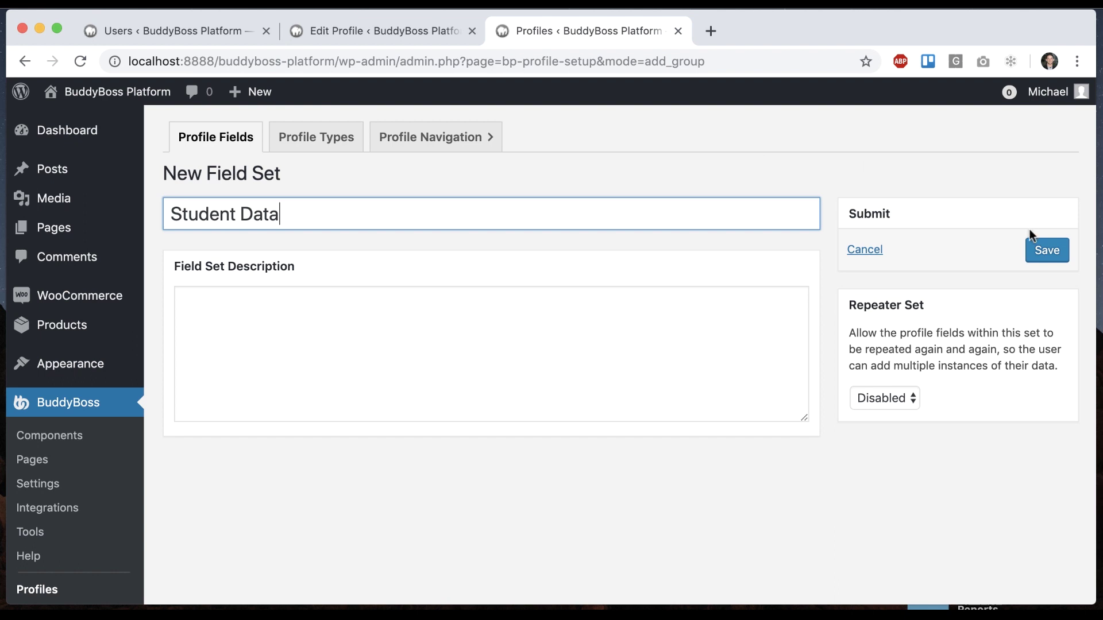
click(1046, 253)
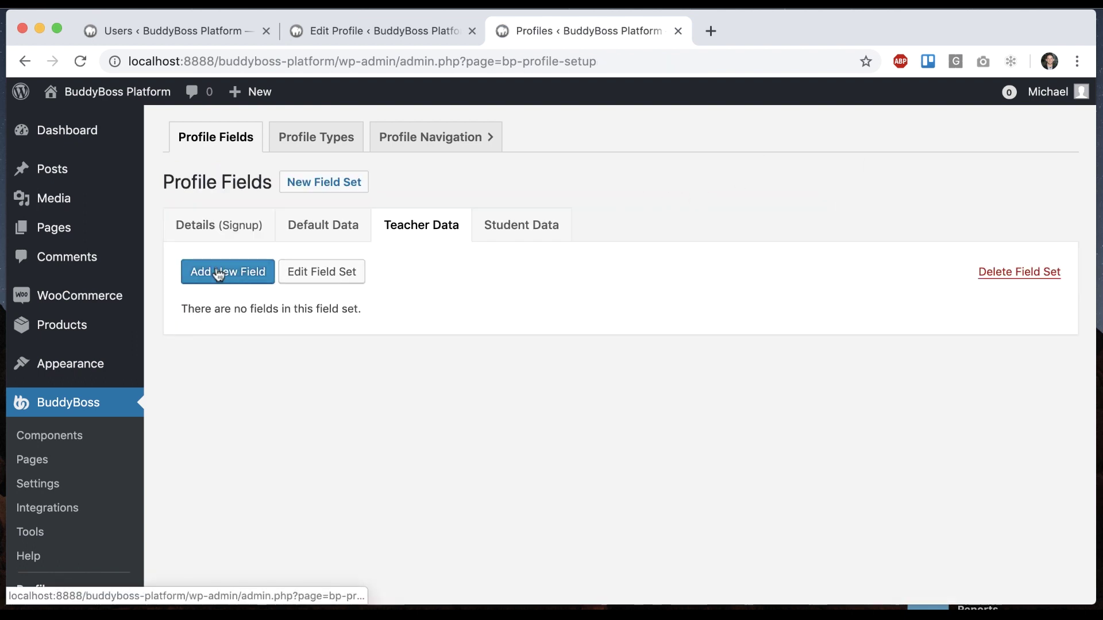
click(218, 271)
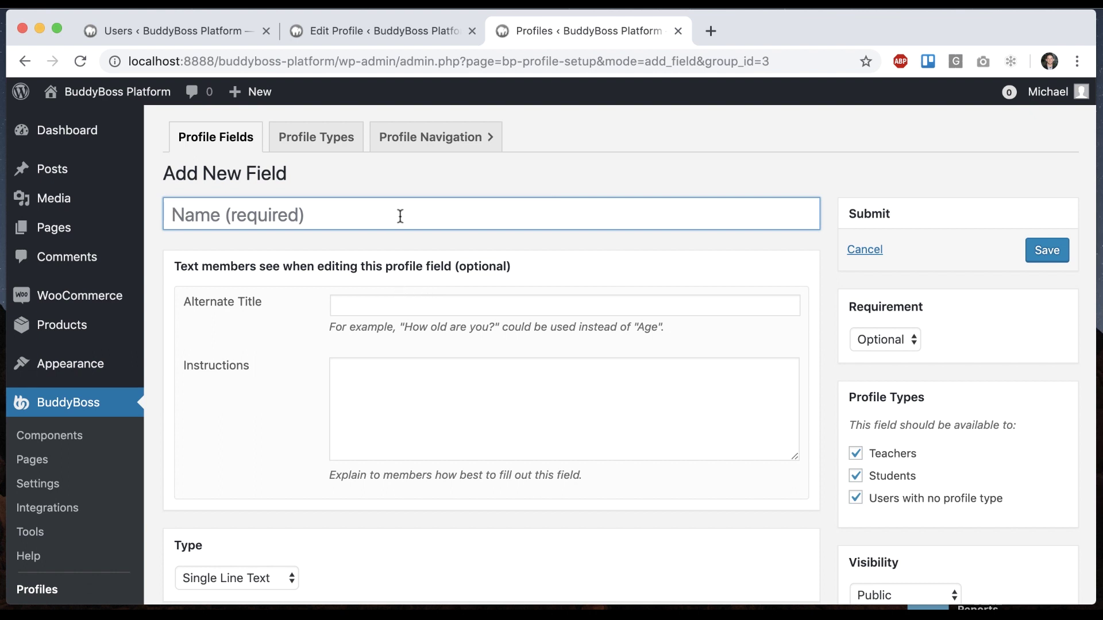
- Save a 'Teaching Experience' field visible only to Teachers, excluding Students and users without a type
text(Teachin)
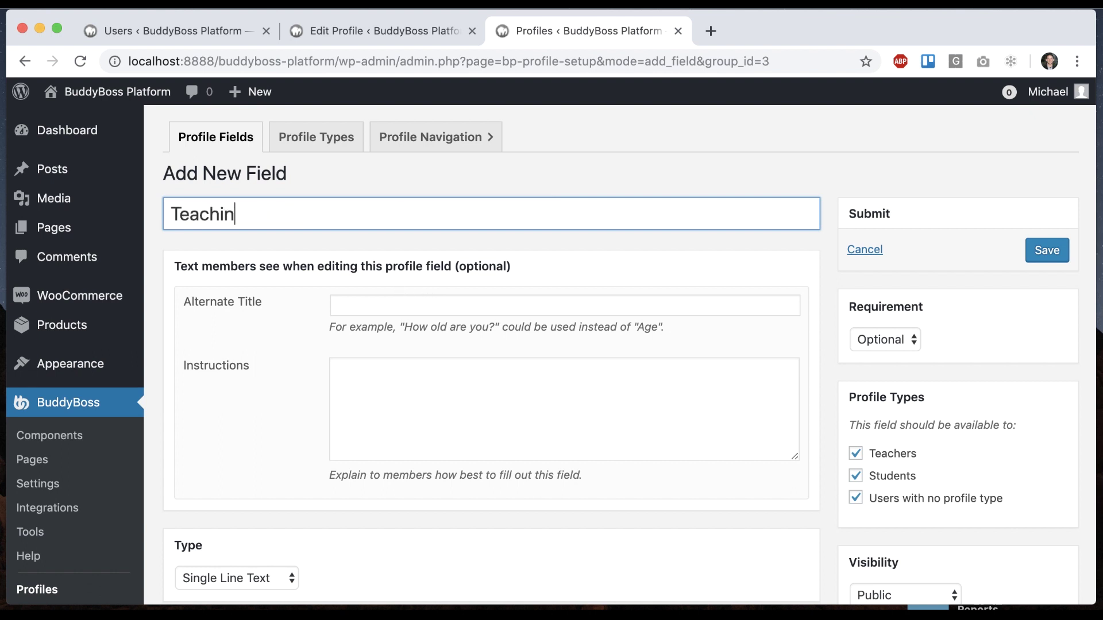
text(g Experience)
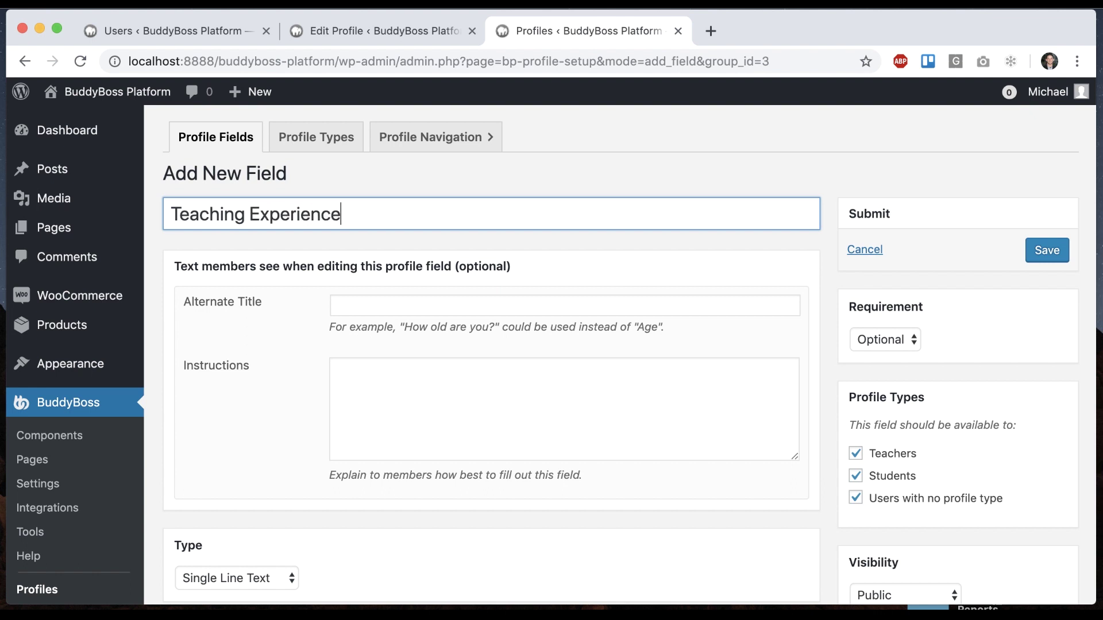
scroll(827, 353, down, 3)
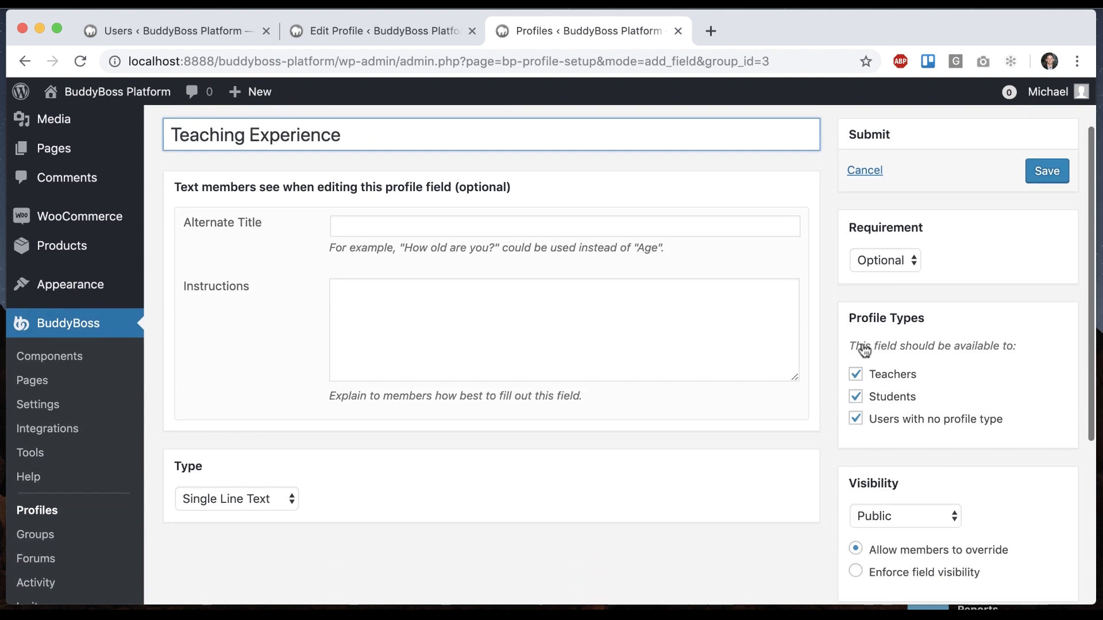
click(855, 396)
click(856, 417)
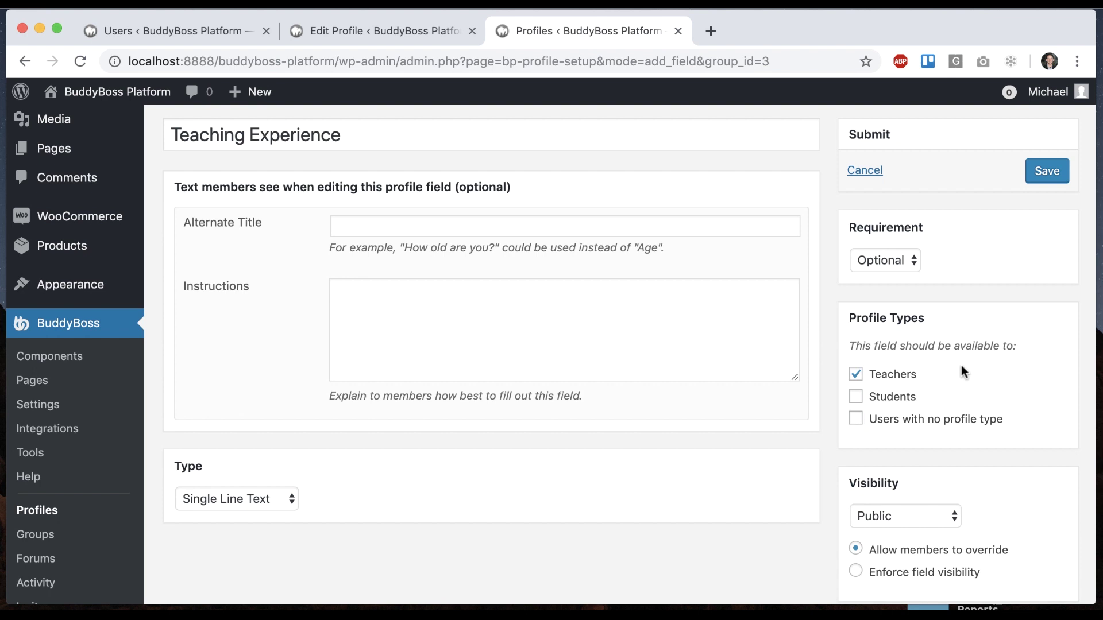
click(1045, 172)
scroll(813, 268, up, 3)
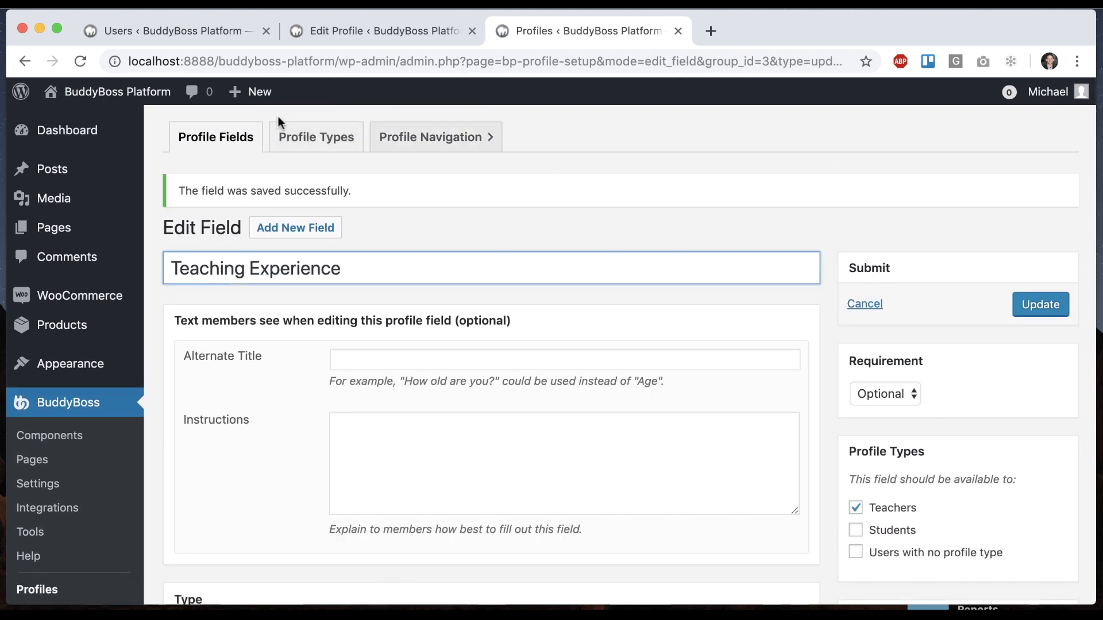
click(208, 146)
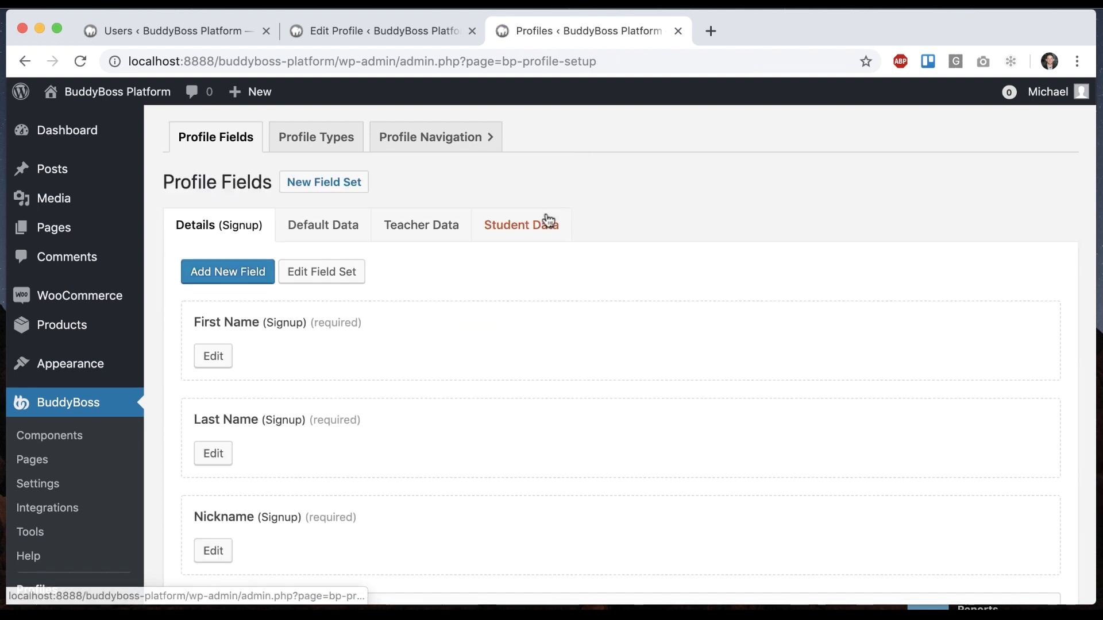
- Add a 'School History' field to Student Data, excluding Teachers and users without a type
click(441, 227)
click(505, 233)
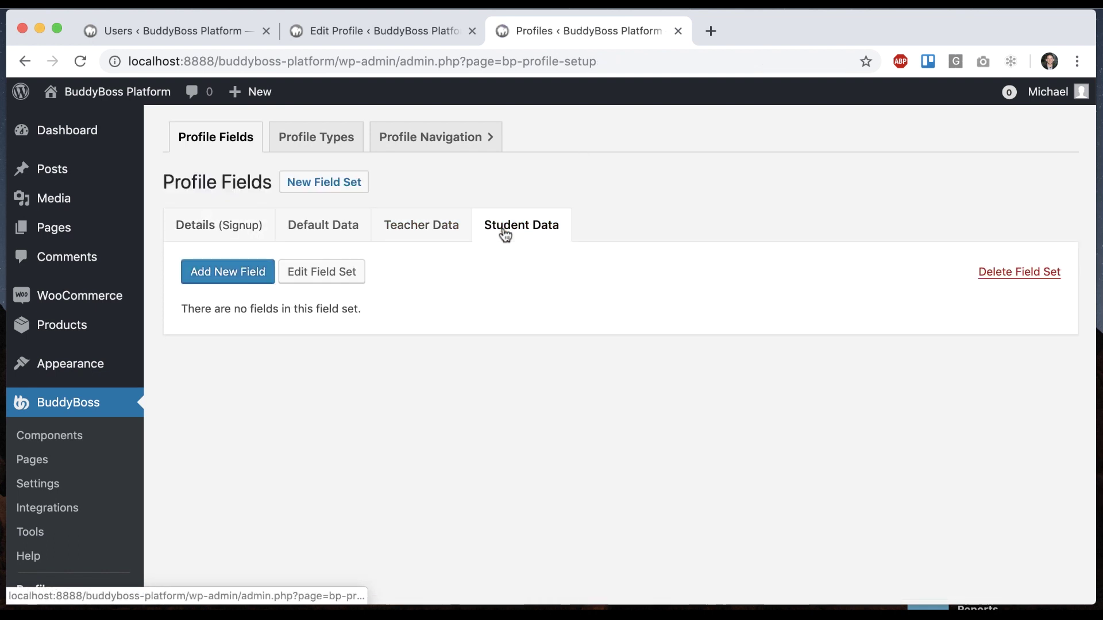
click(256, 273)
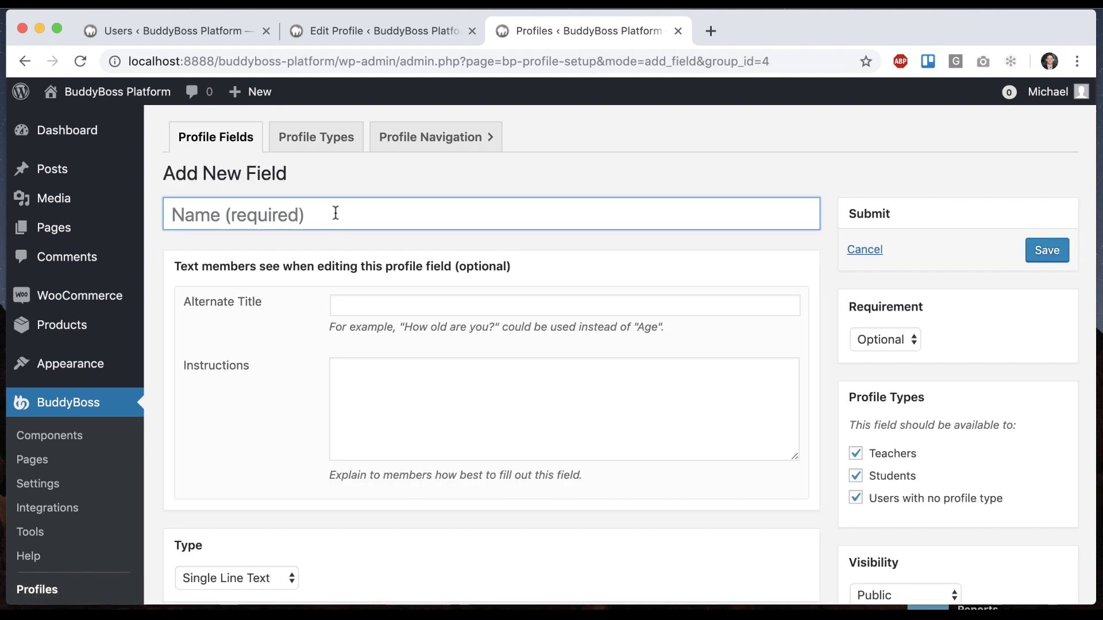
text(S)
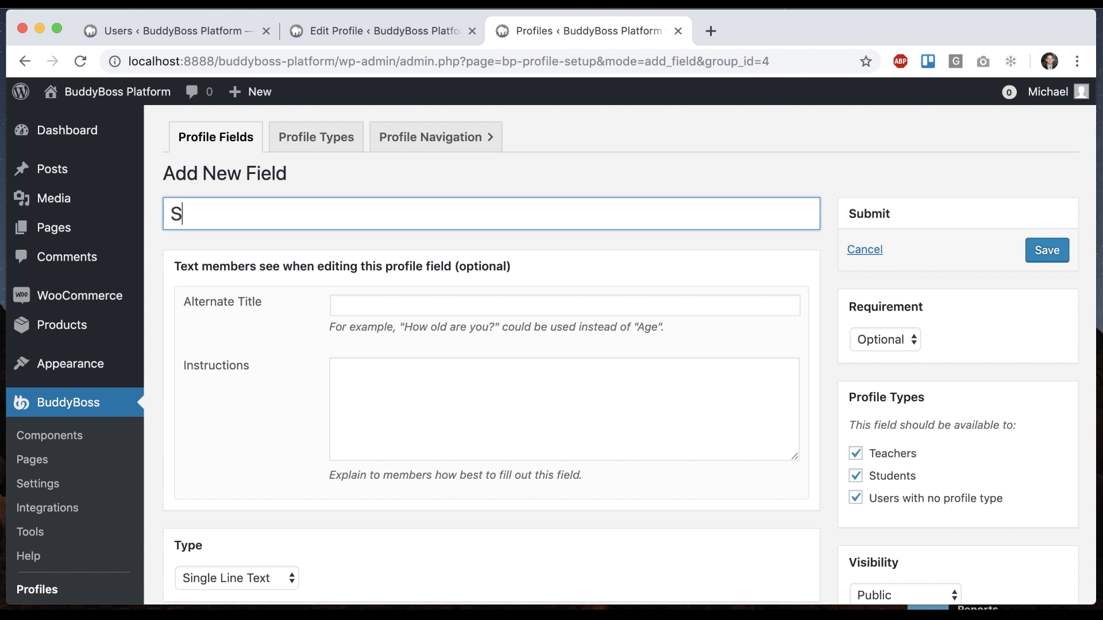
text(chool Hos)
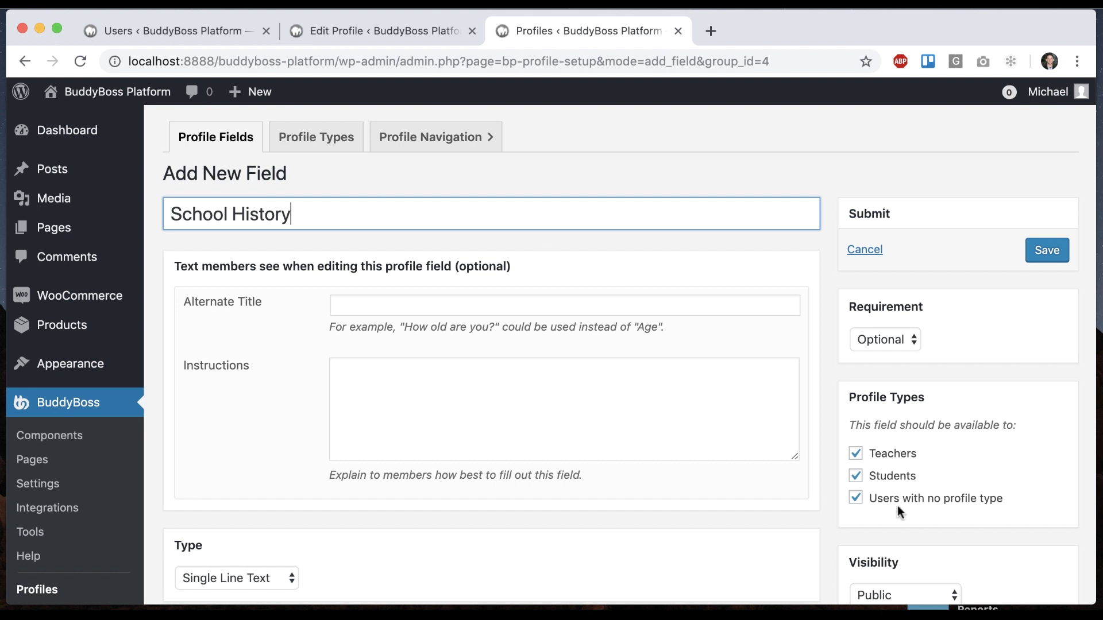
click(855, 453)
click(855, 499)
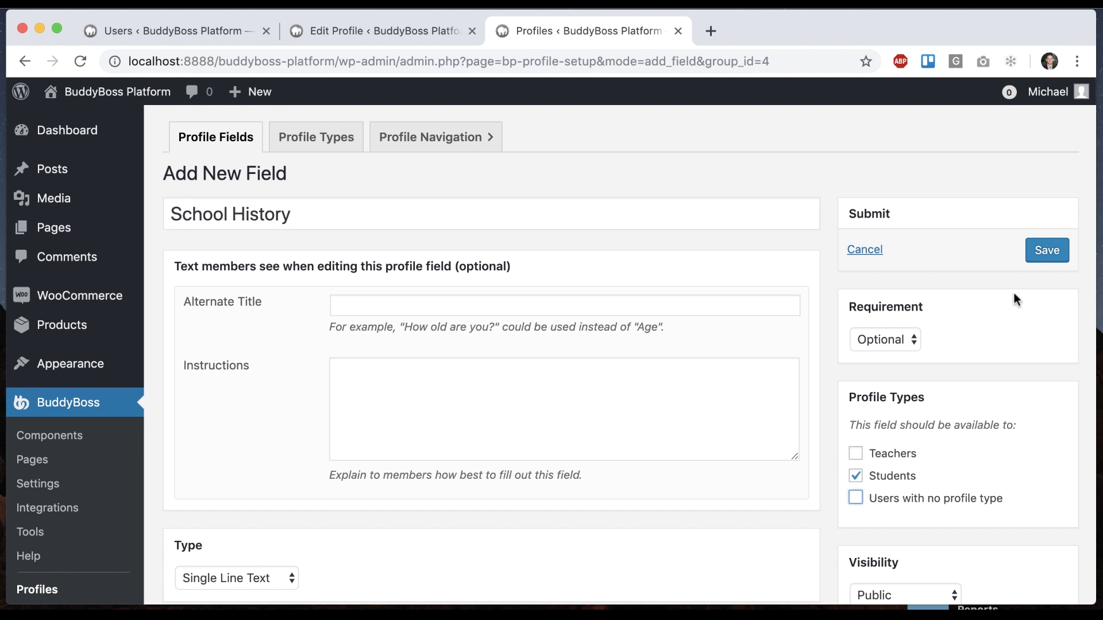
click(1038, 261)
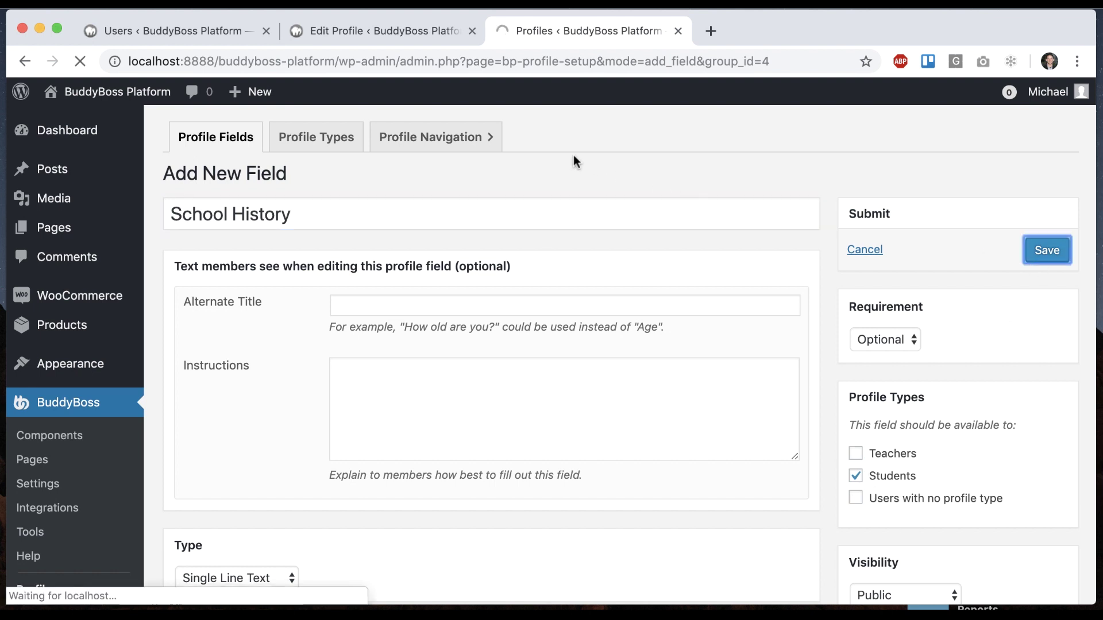
- Switch between the Teacher Data and Student Data sets to review their fields
click(216, 138)
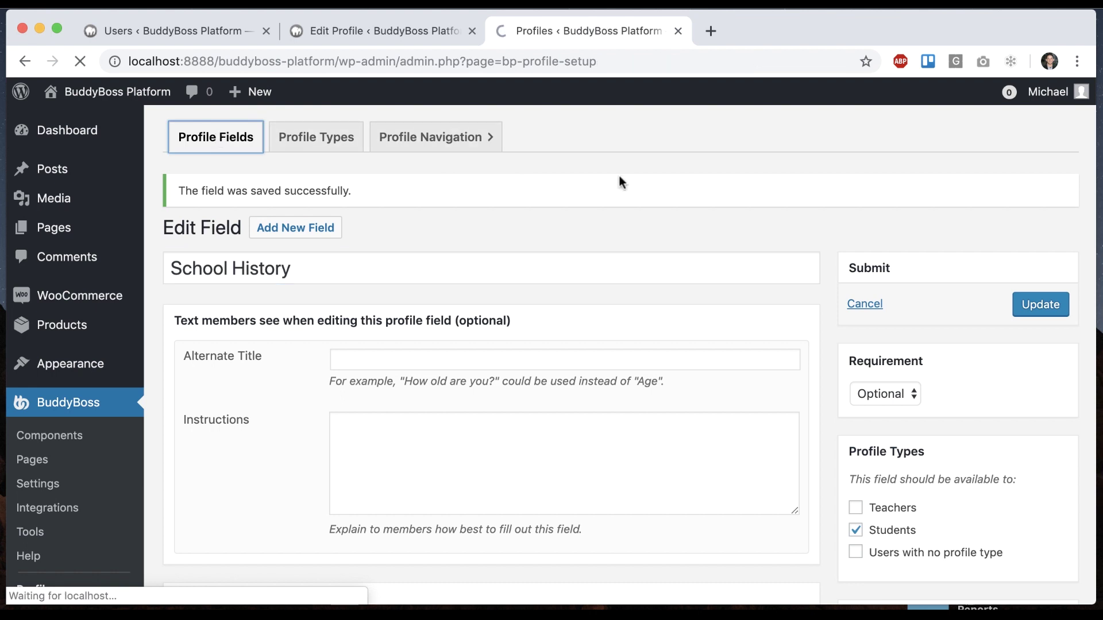
click(423, 224)
click(525, 236)
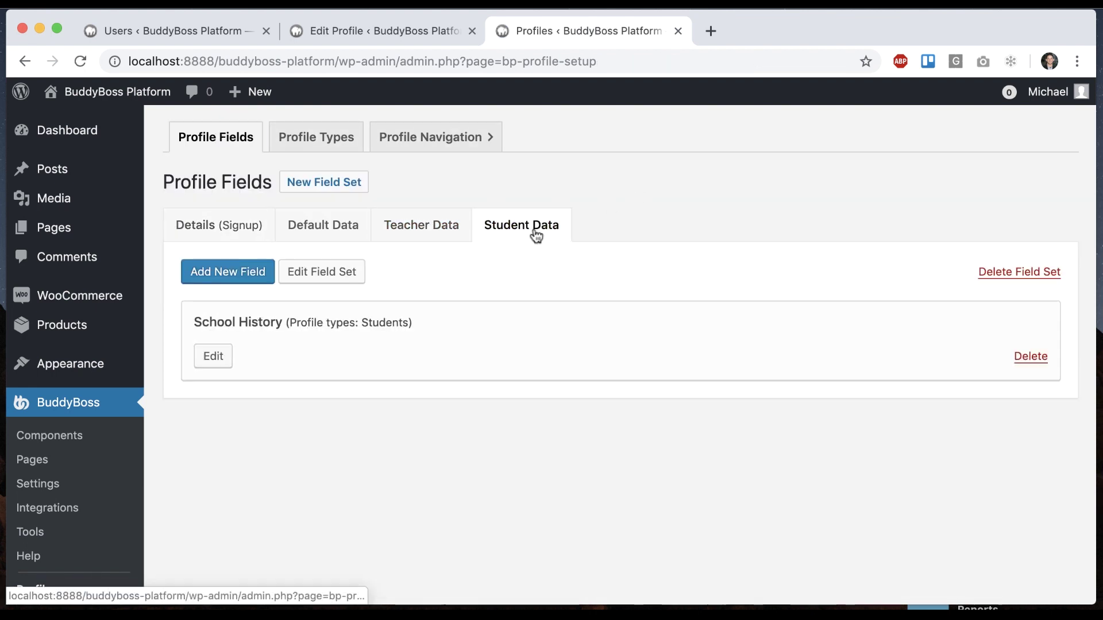
click(431, 229)
click(522, 234)
click(439, 226)
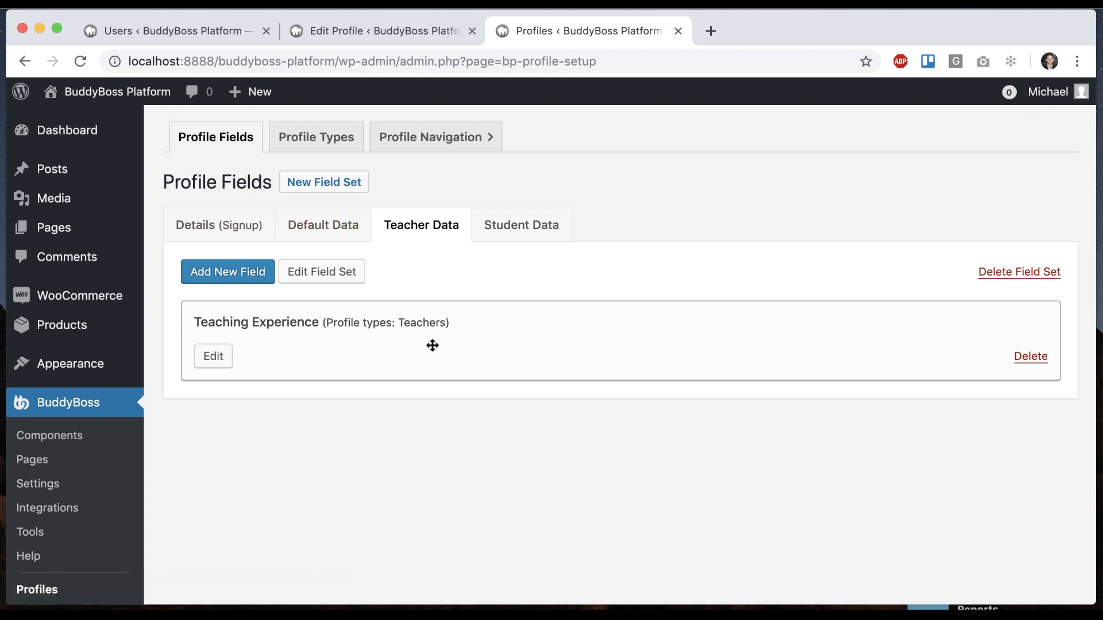
click(524, 232)
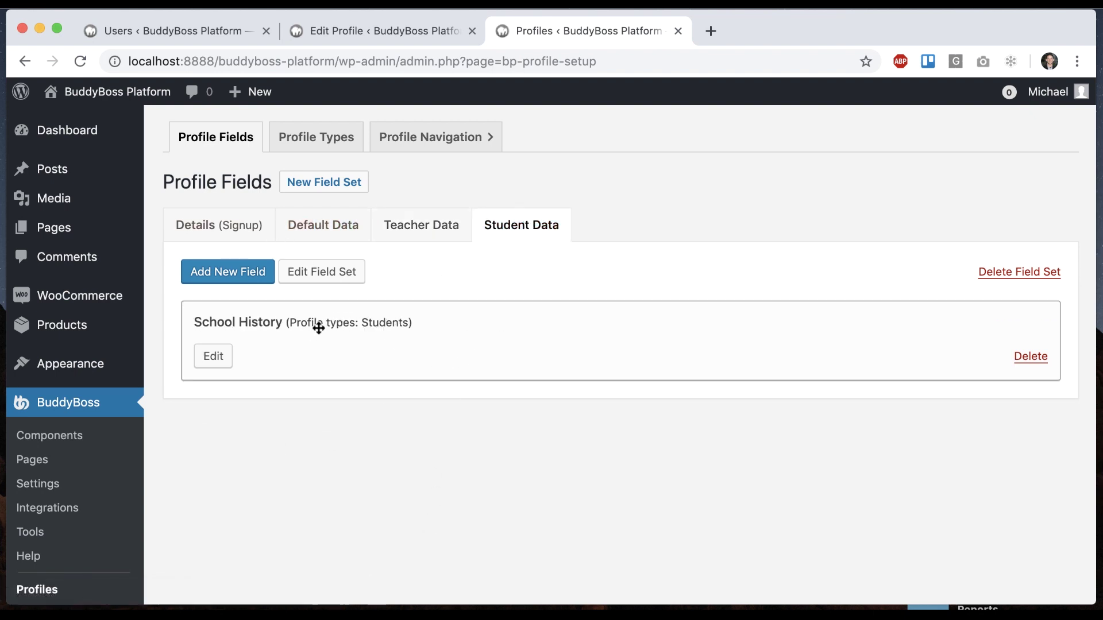
click(420, 224)
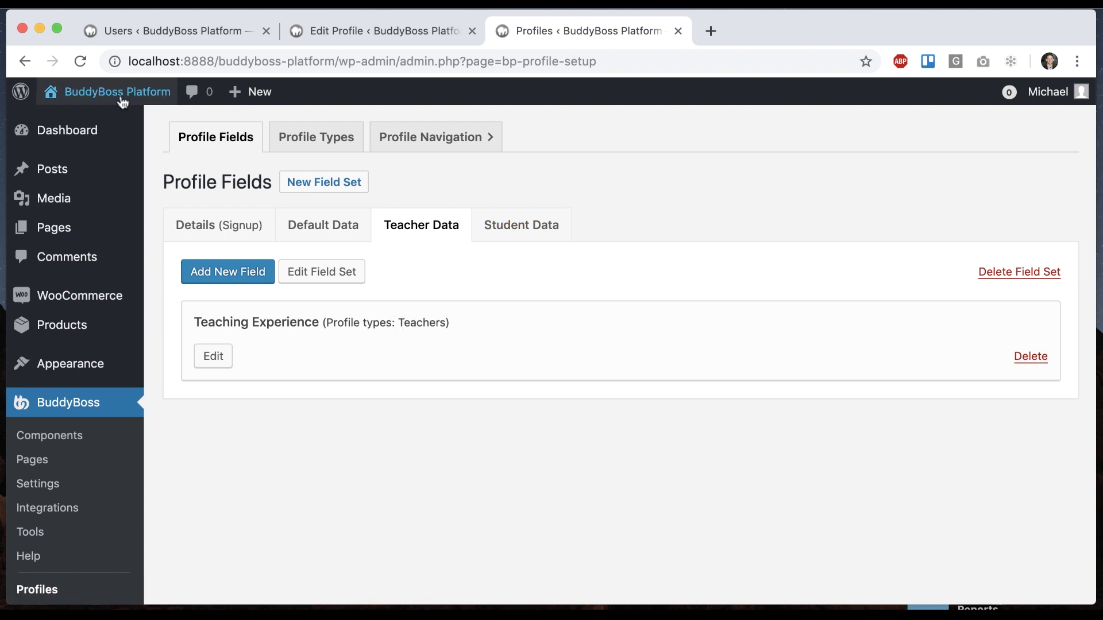
- Go to the front-end site and view it as the teacher member
mouse_move(118, 95)
click(101, 122)
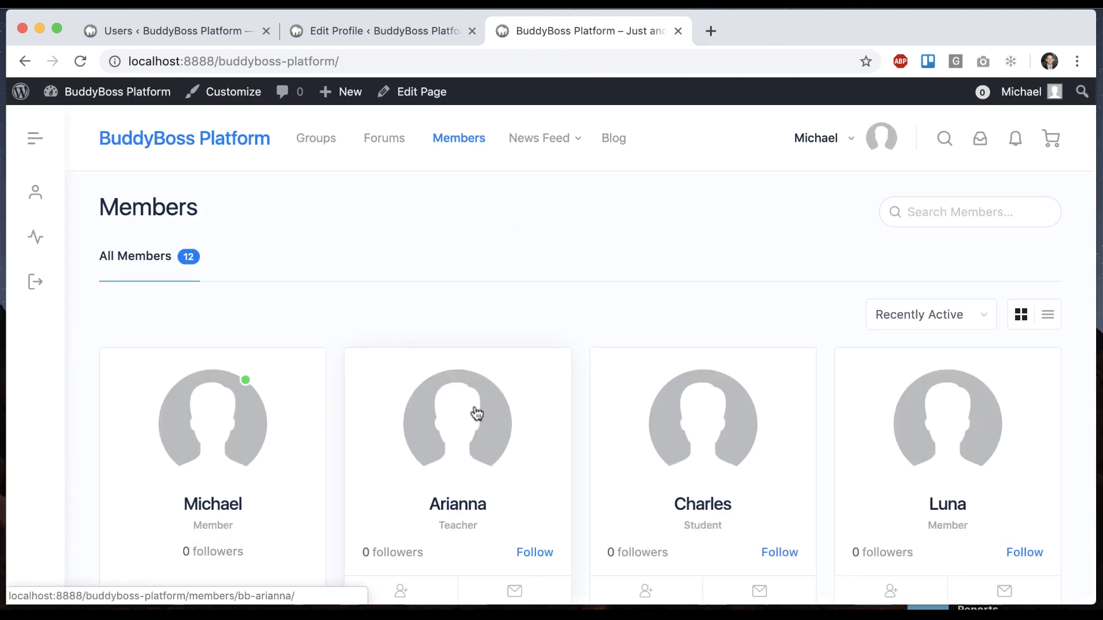
click(475, 414)
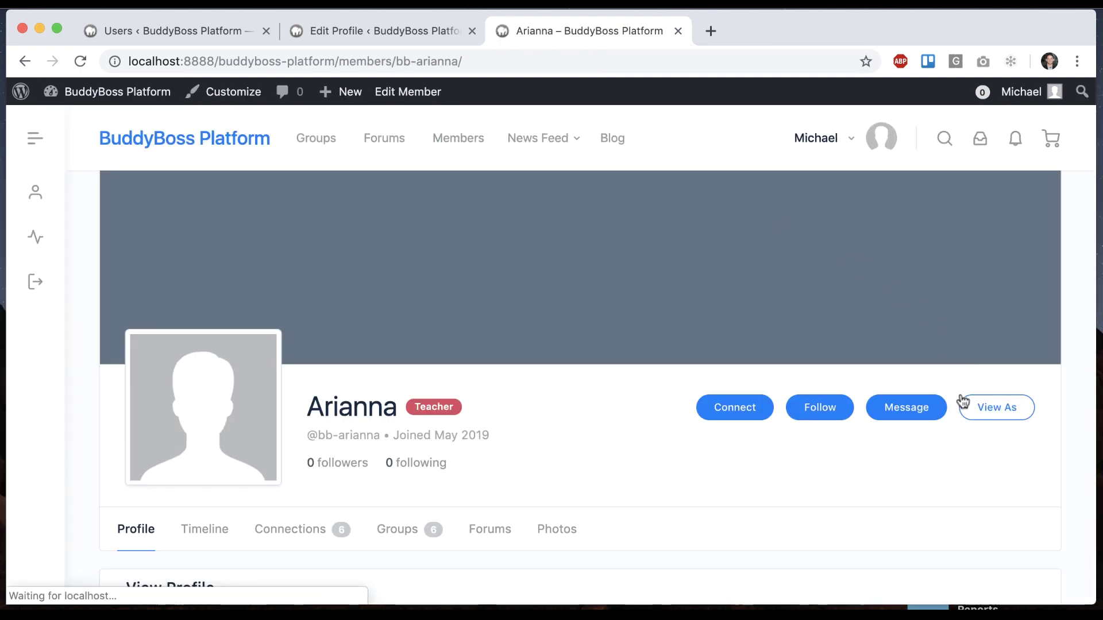
click(981, 410)
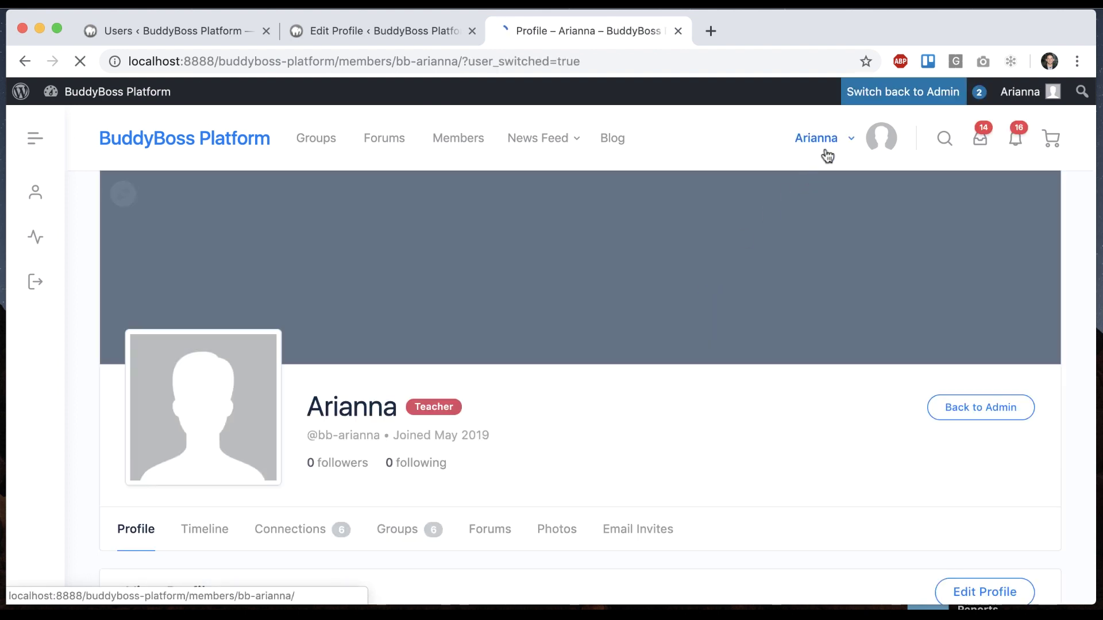
- Enter '10 years' as Teaching Experience under Teacher Data and save the profile
mouse_move(831, 151)
mouse_move(825, 251)
mouse_move(812, 225)
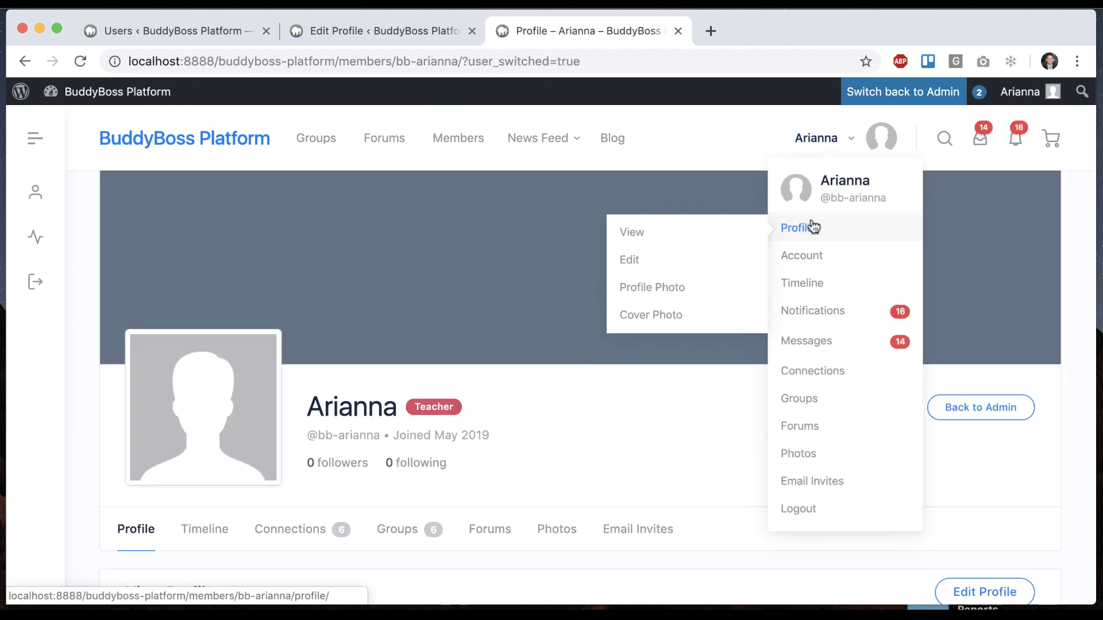
click(677, 262)
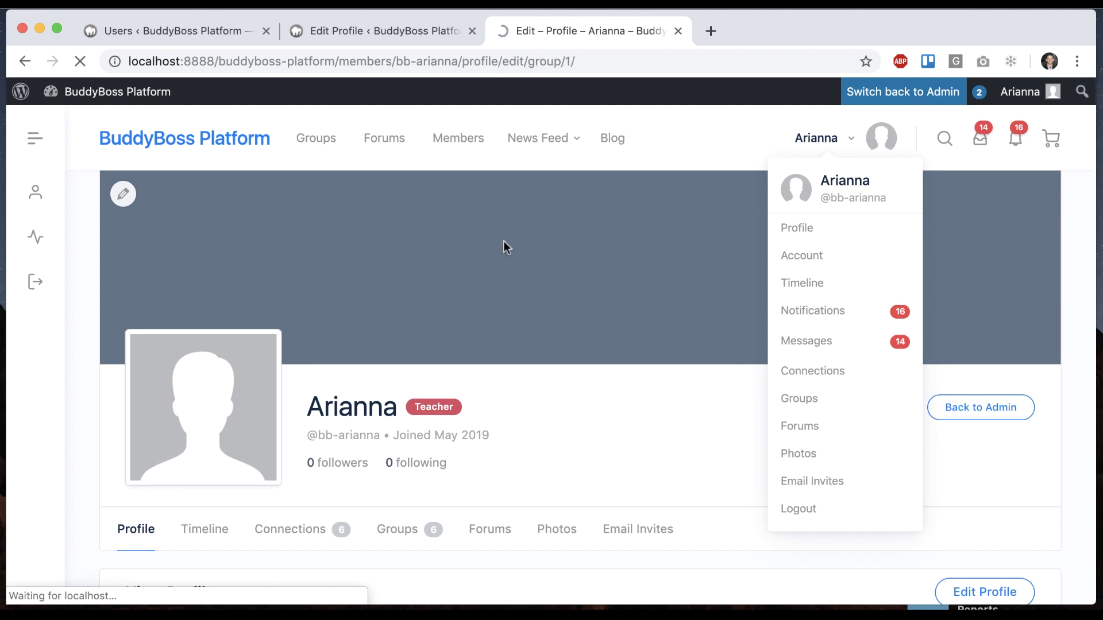
scroll(524, 261, down, 1)
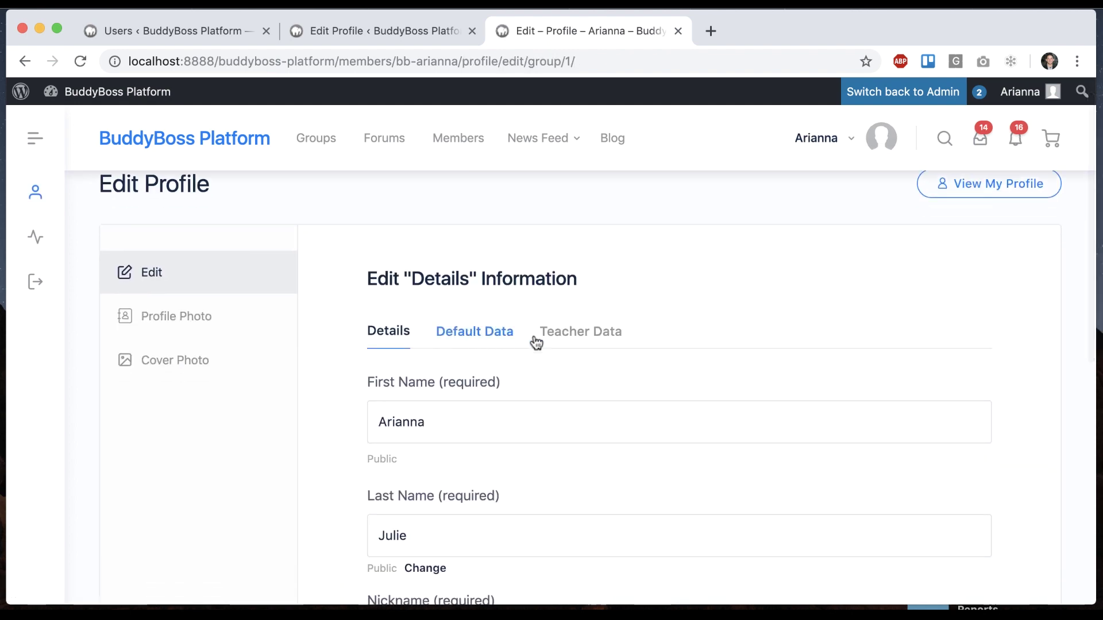
click(585, 340)
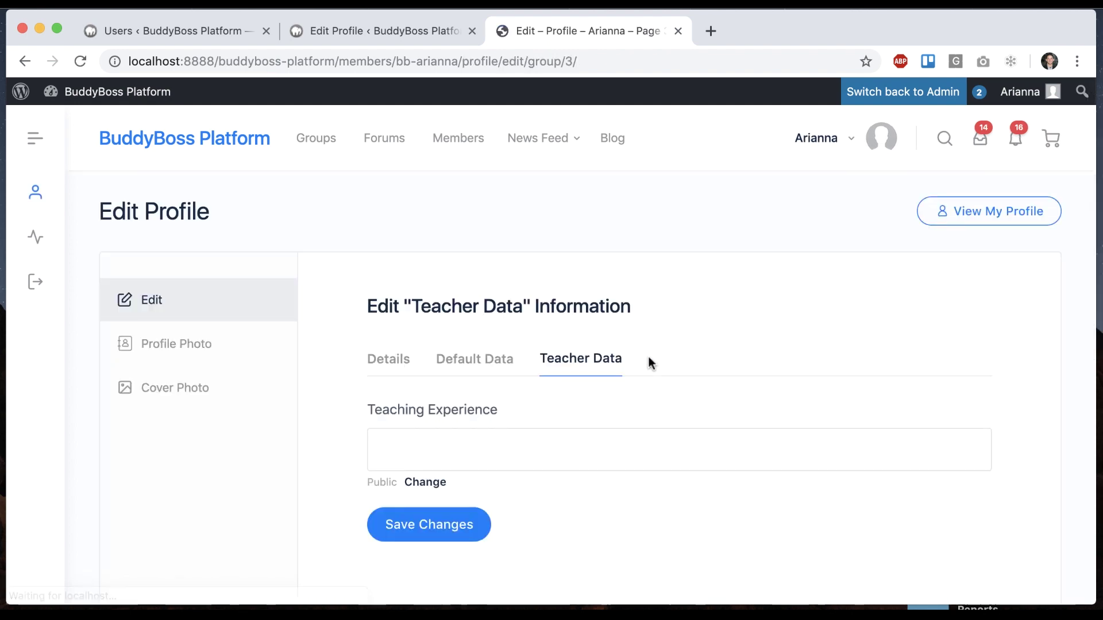
scroll(638, 363, down, 2)
click(539, 382)
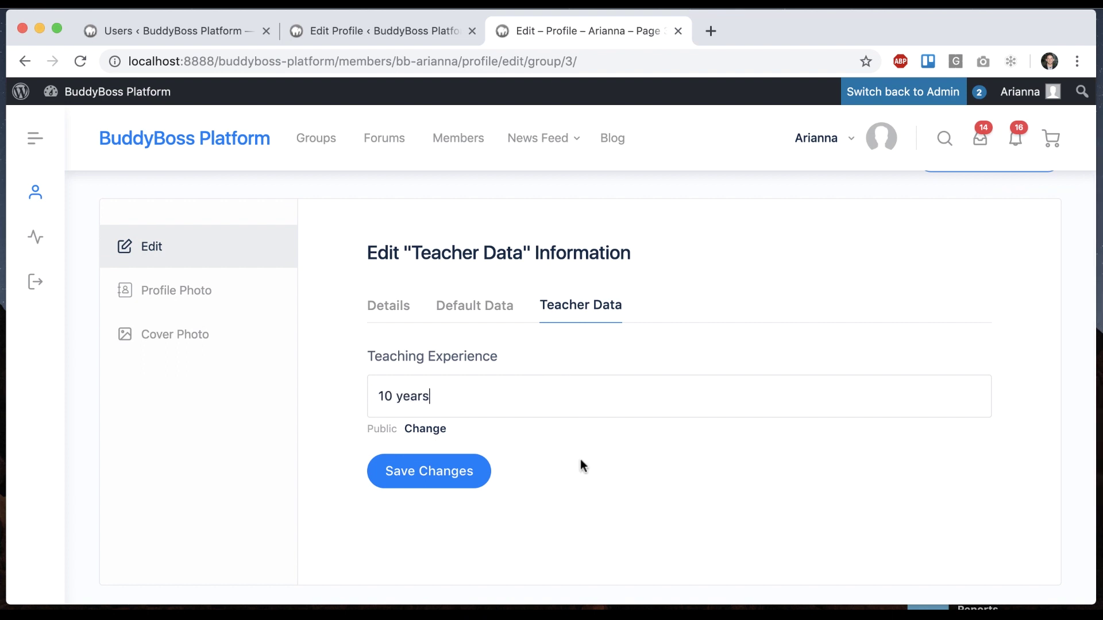
click(470, 472)
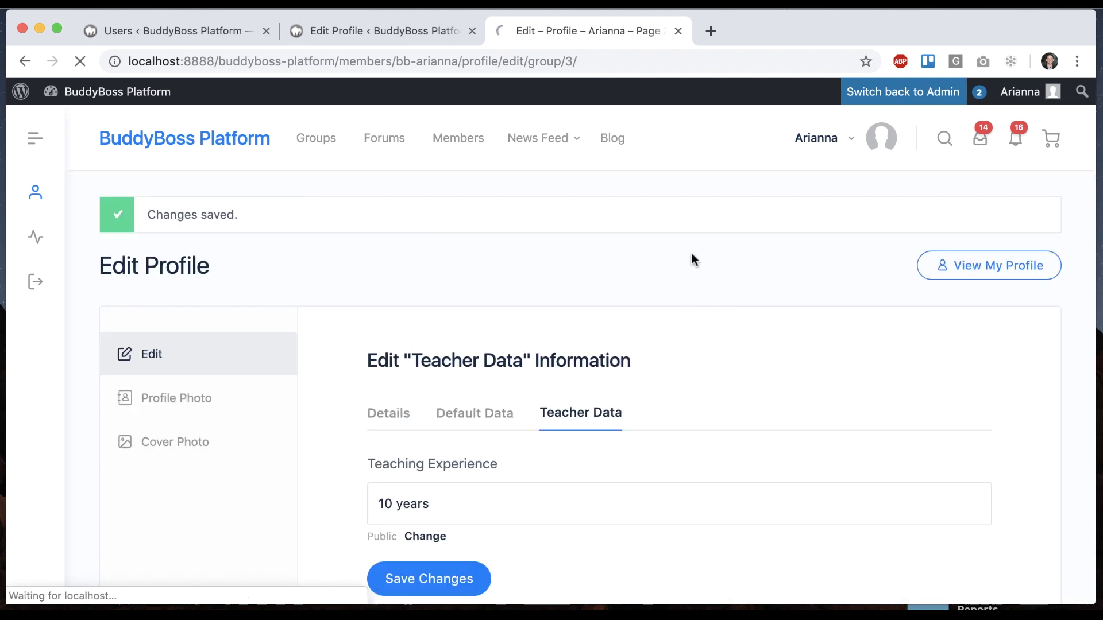
scroll(659, 280, down, 10)
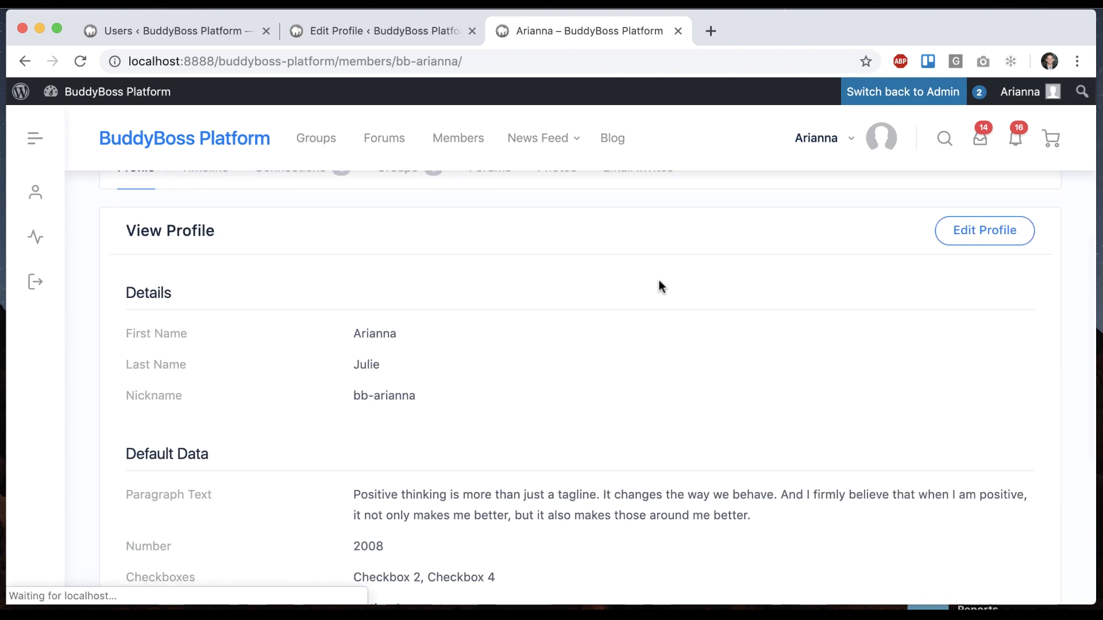
scroll(658, 280, down, 5)
scroll(646, 439, up, 15)
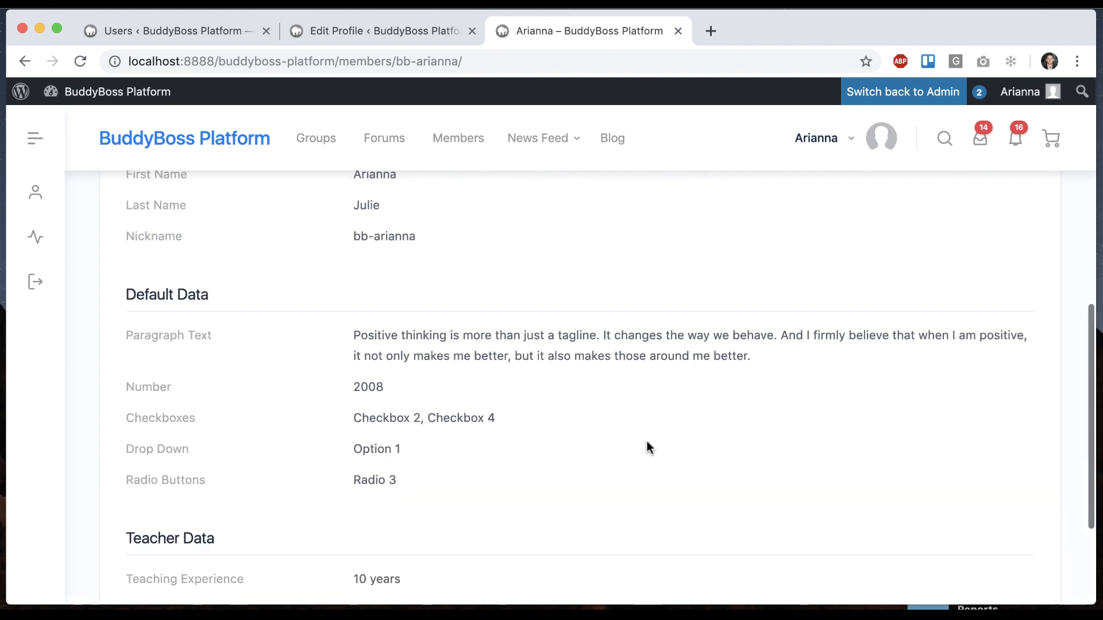
click(473, 142)
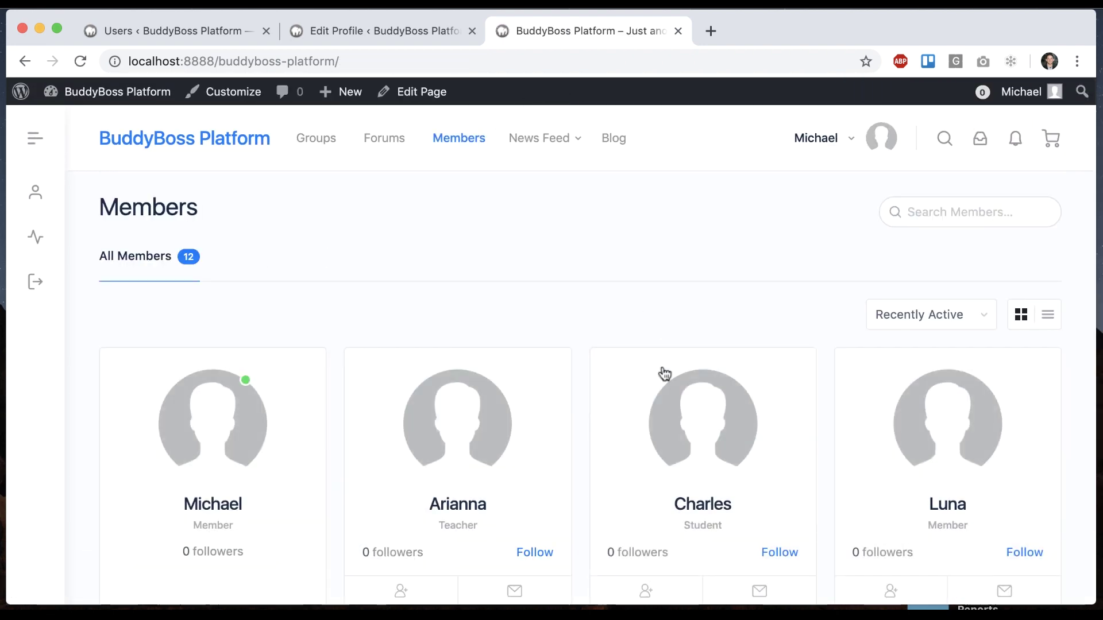
- As the student member, save 'bachelor's degree' as School History under Student Data
click(682, 423)
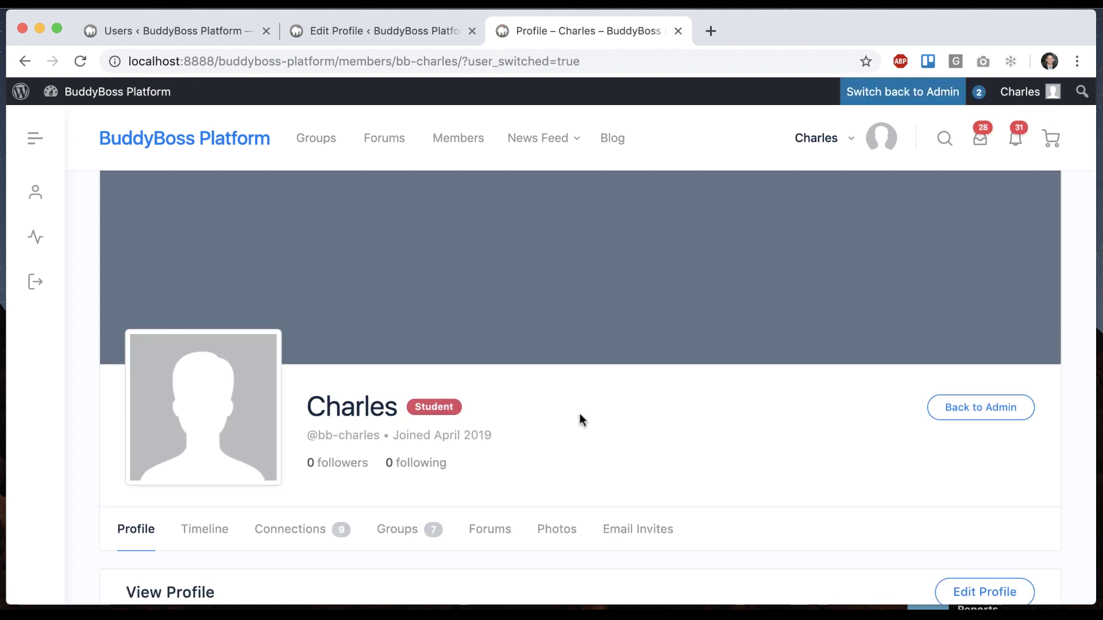
click(954, 591)
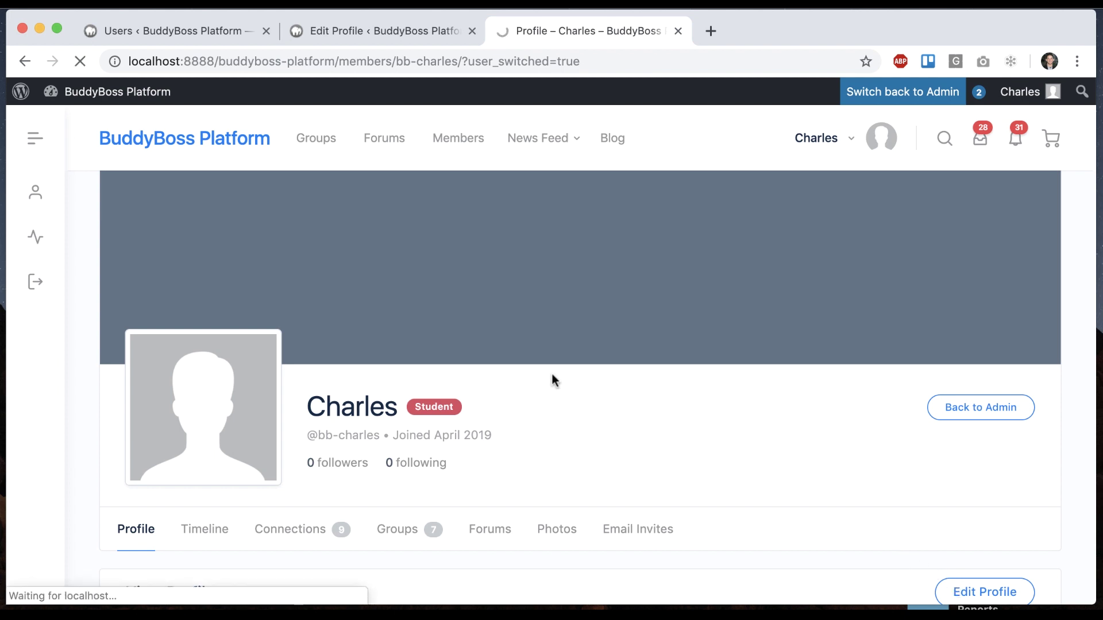
scroll(492, 330, down, 2)
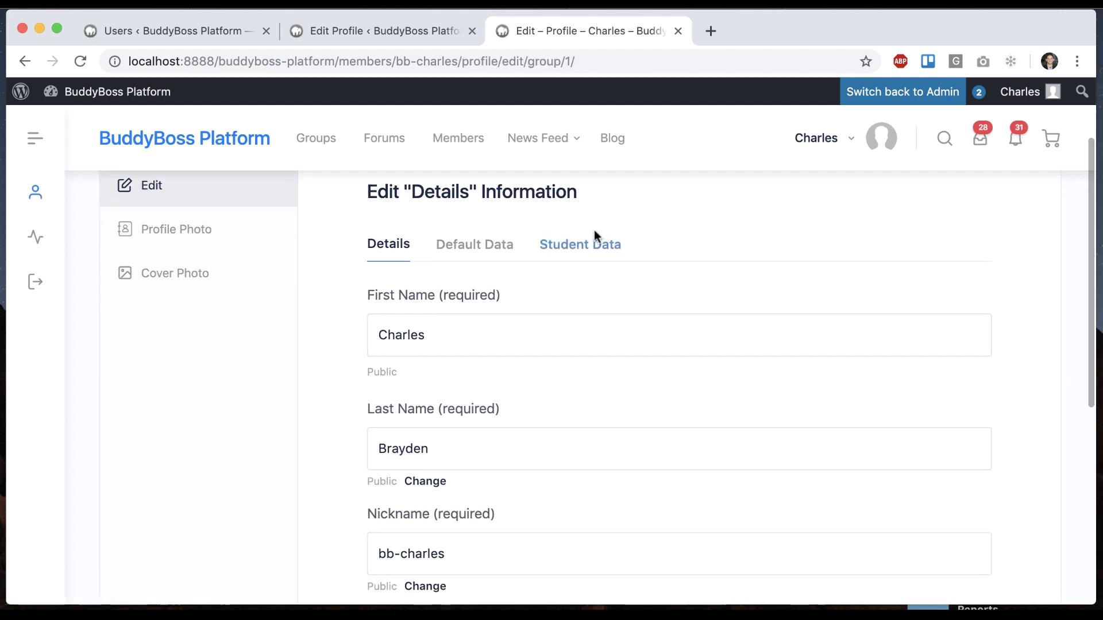
click(576, 245)
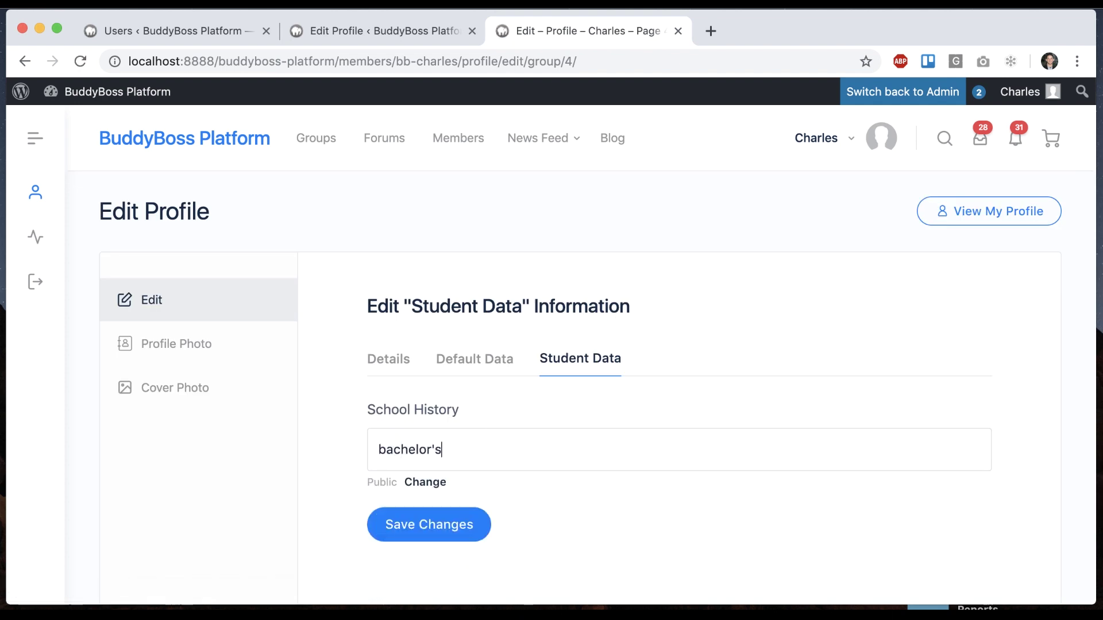
click(431, 524)
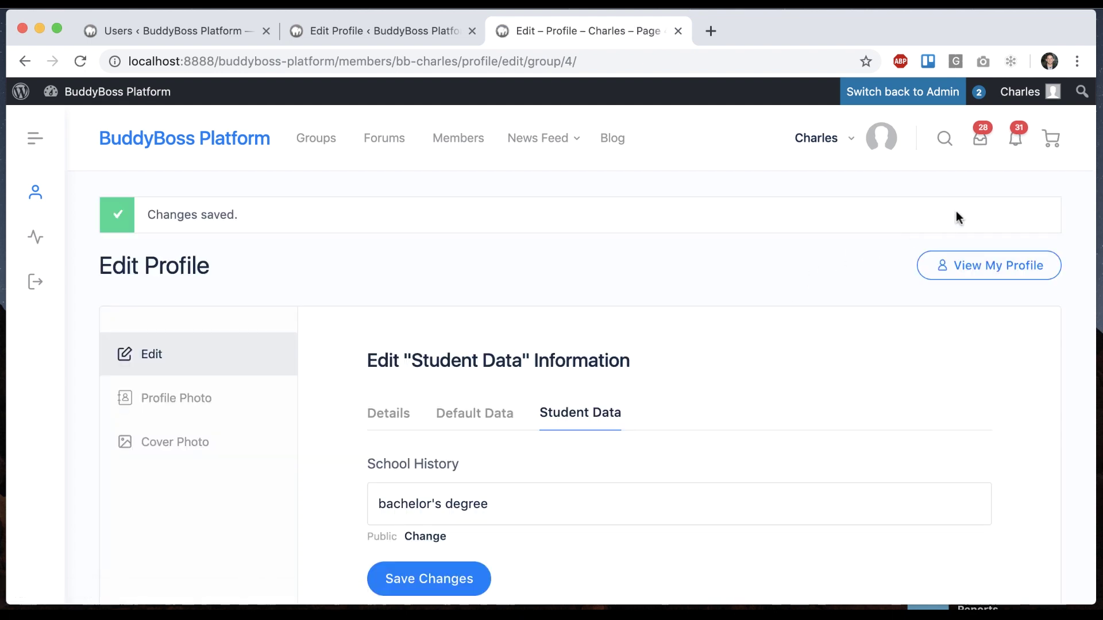
- Review the updated student profile and switch back to the admin account
click(942, 266)
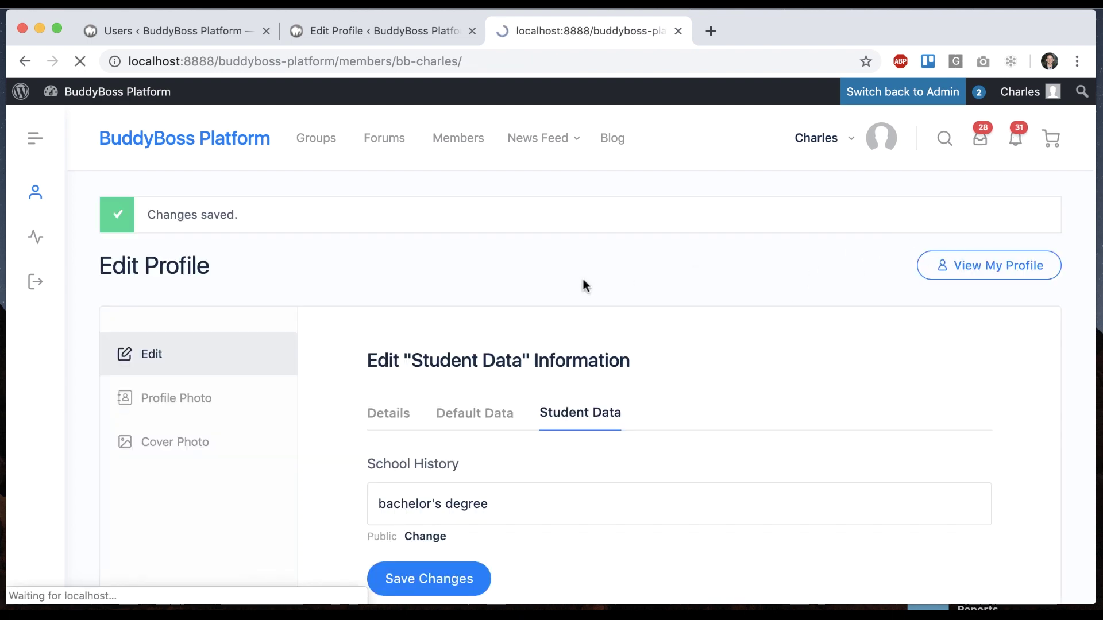
scroll(570, 304, down, 8)
scroll(570, 305, down, 3)
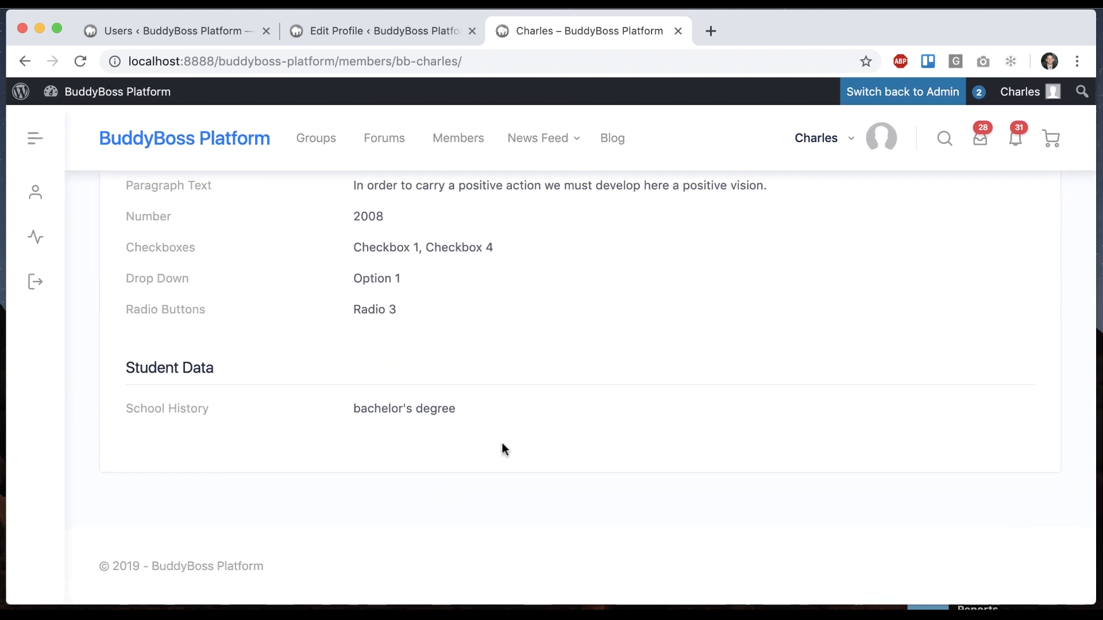
scroll(501, 440, up, 15)
scroll(520, 344, down, 1)
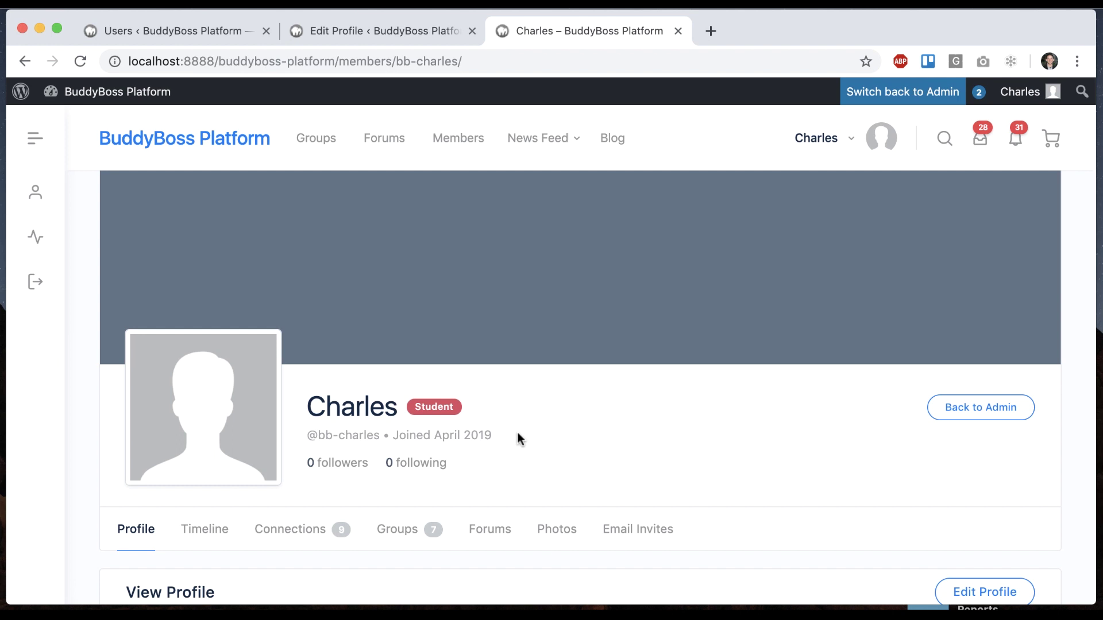
click(879, 96)
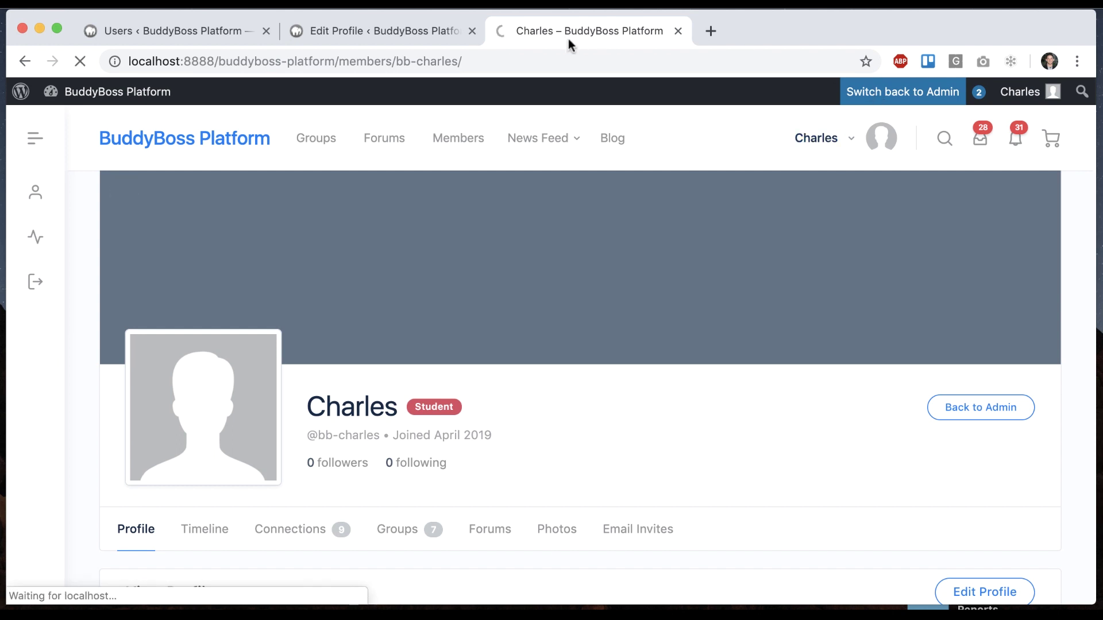
click(472, 32)
- Enable 'Display this profile type in Types filter' on the Teacher profile type and update it
click(178, 41)
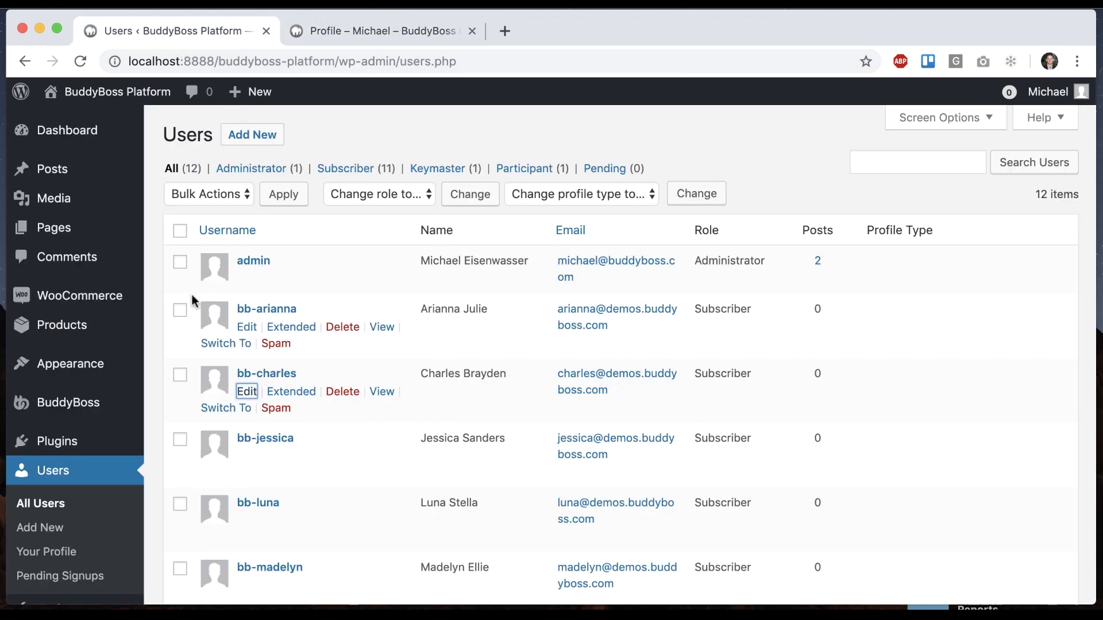
scroll(192, 295, down, 3)
mouse_move(108, 332)
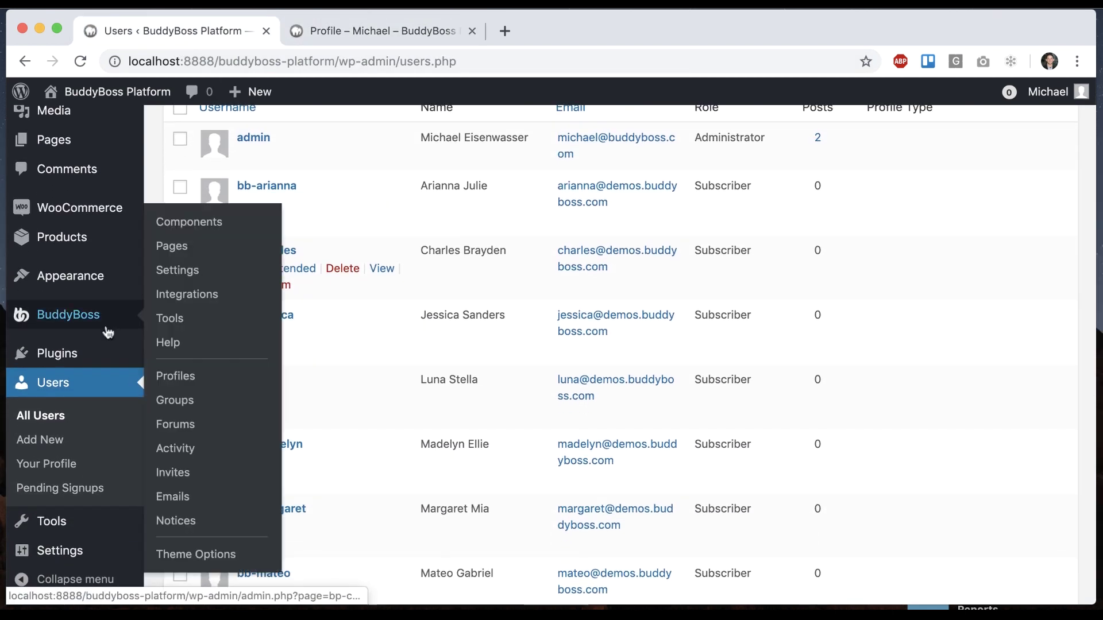
click(175, 376)
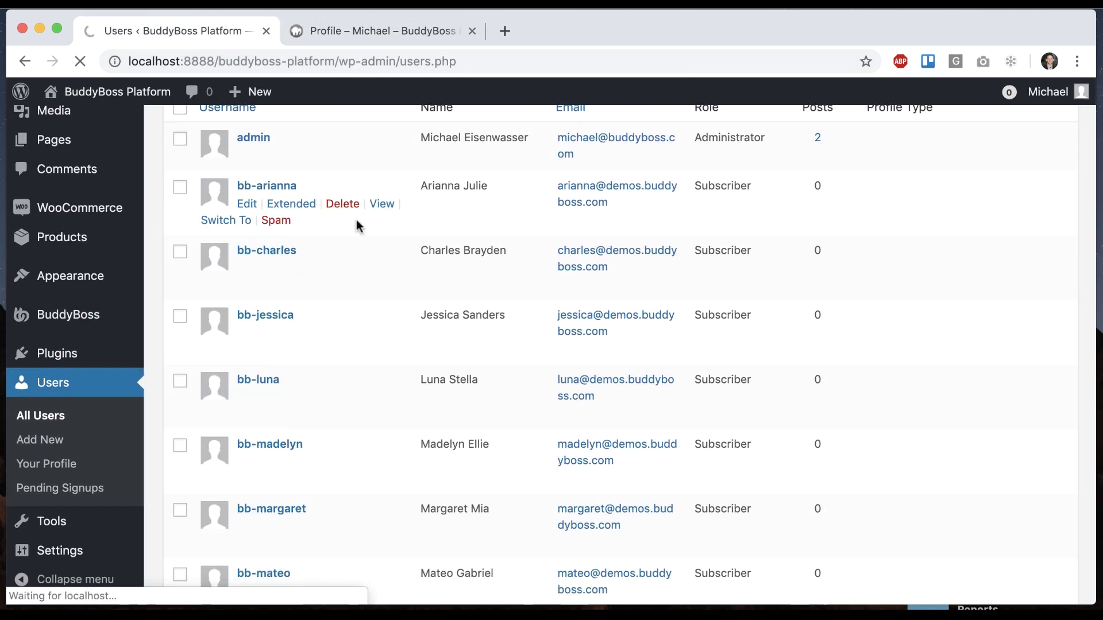
click(319, 138)
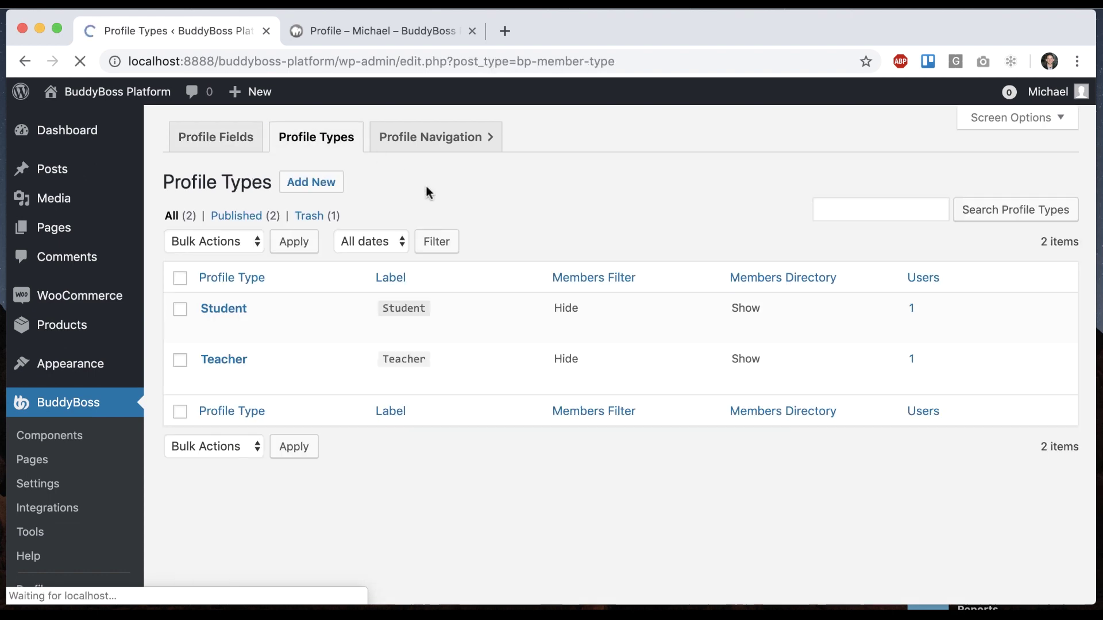
click(211, 382)
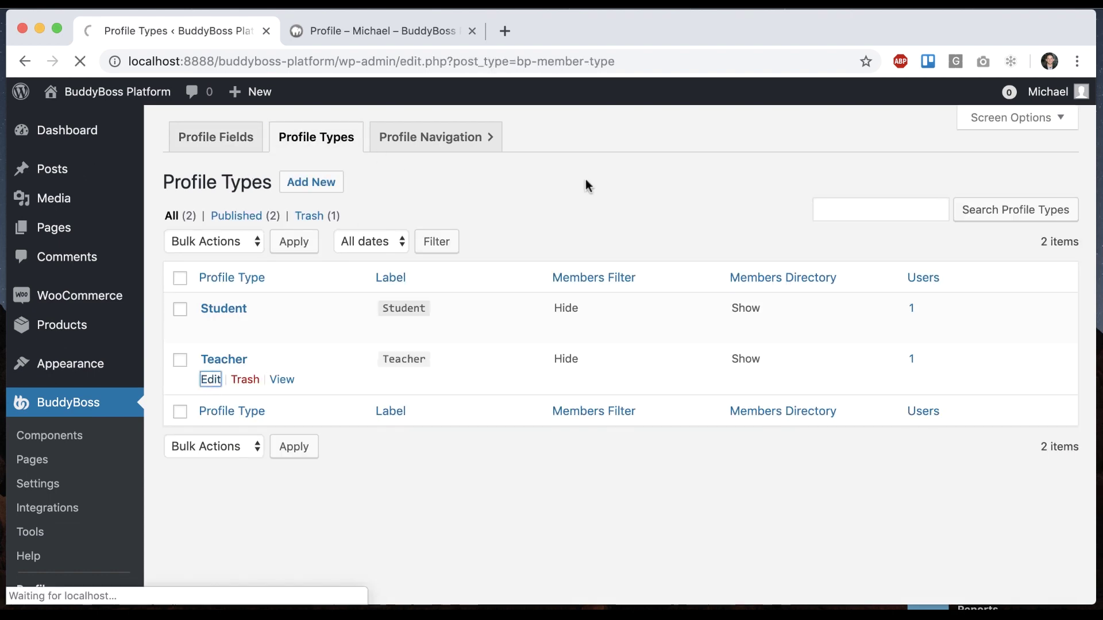
scroll(488, 357, down, 5)
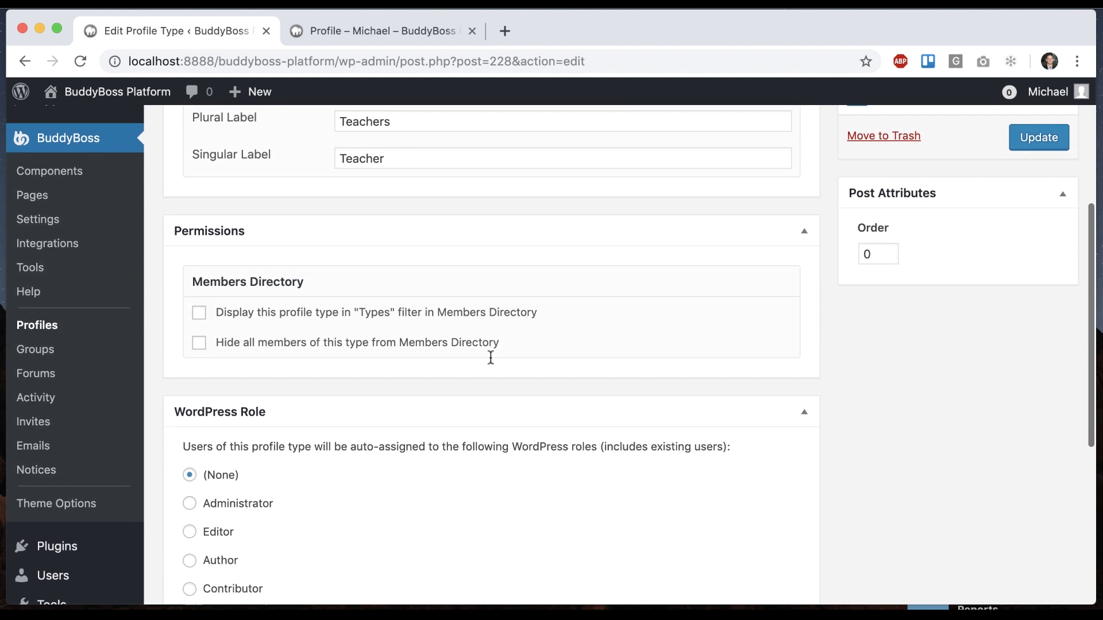
click(199, 314)
scroll(664, 277, up, 2)
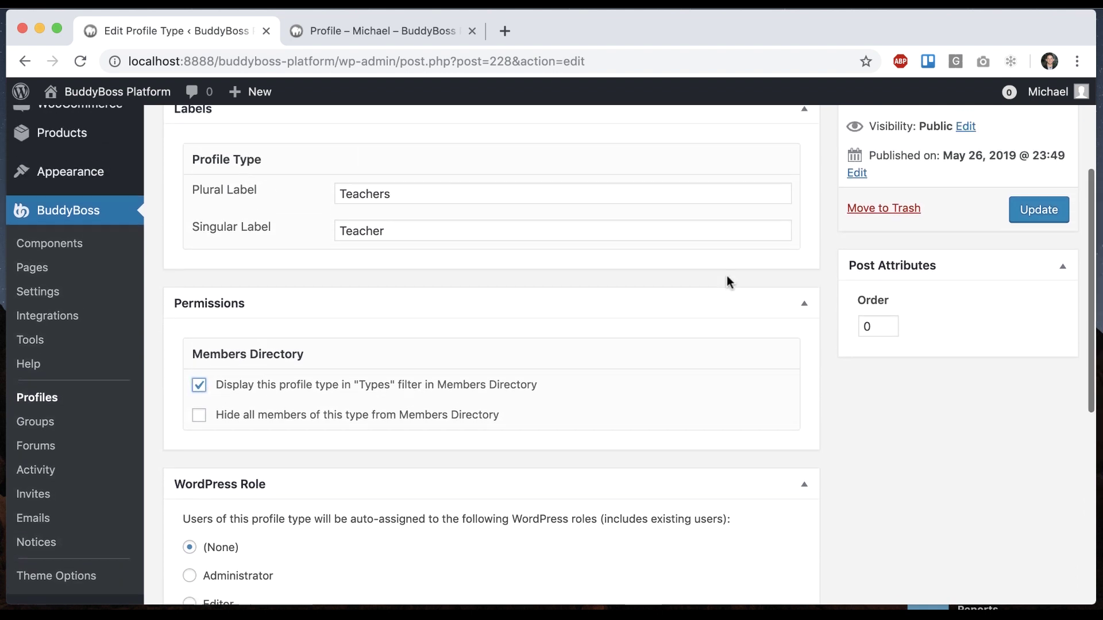
click(1039, 209)
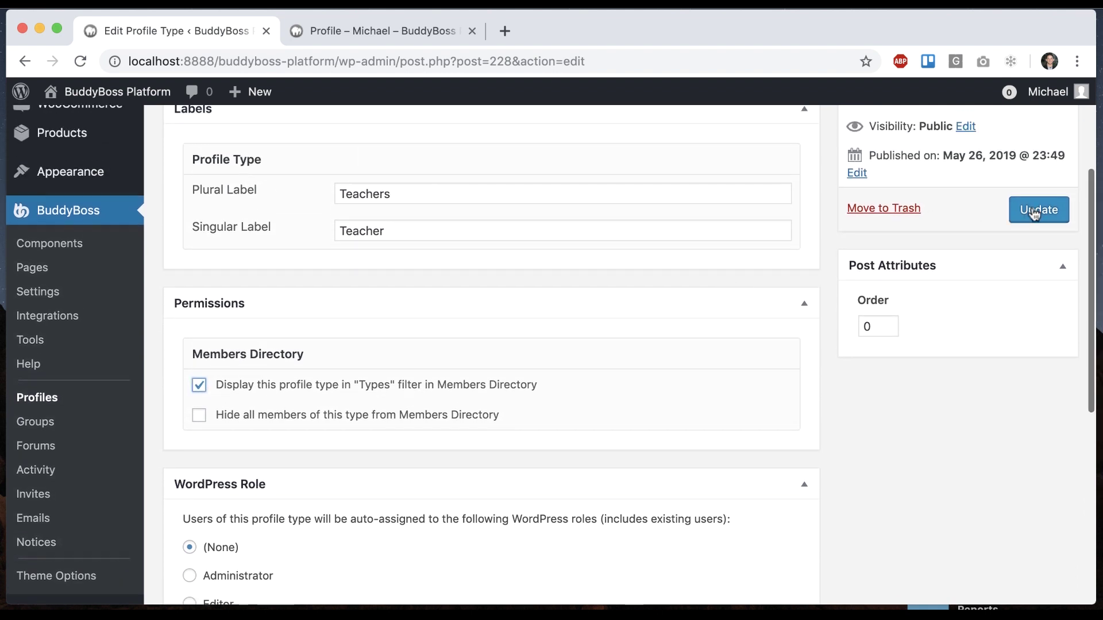
click(363, 34)
- In the front-end Members directory, filter by Teachers to list just the one teacher
click(468, 141)
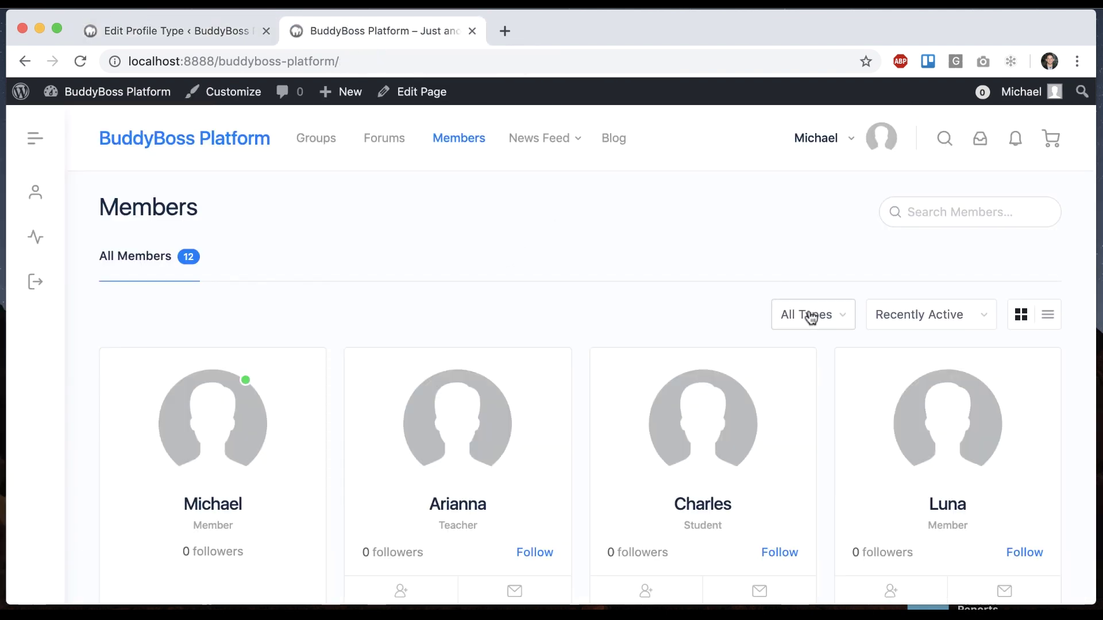
click(811, 318)
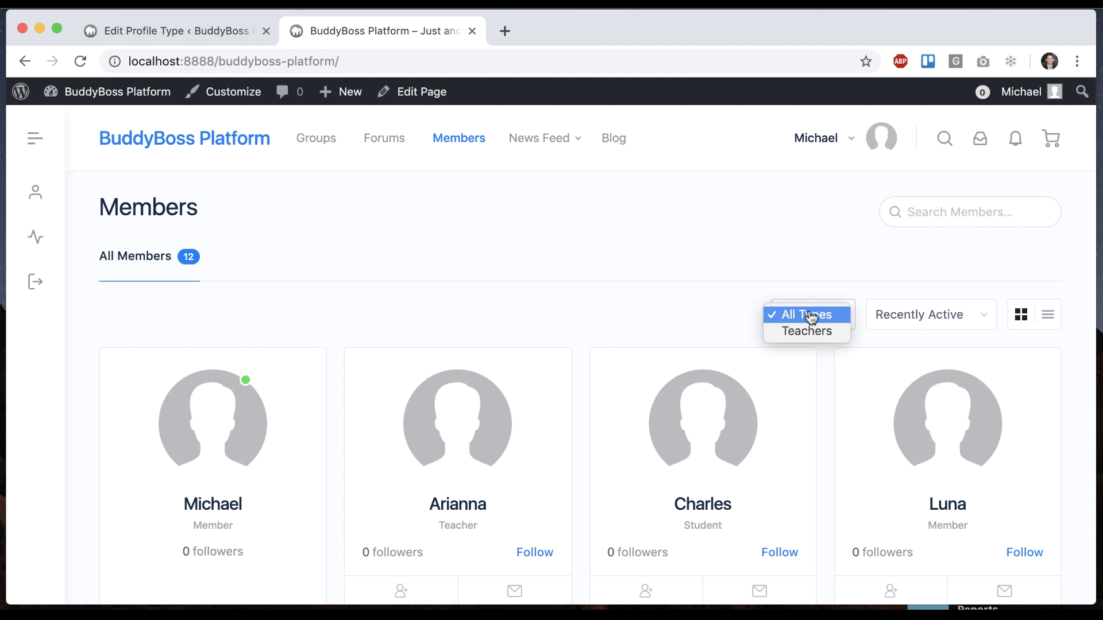
click(725, 323)
click(818, 318)
click(806, 332)
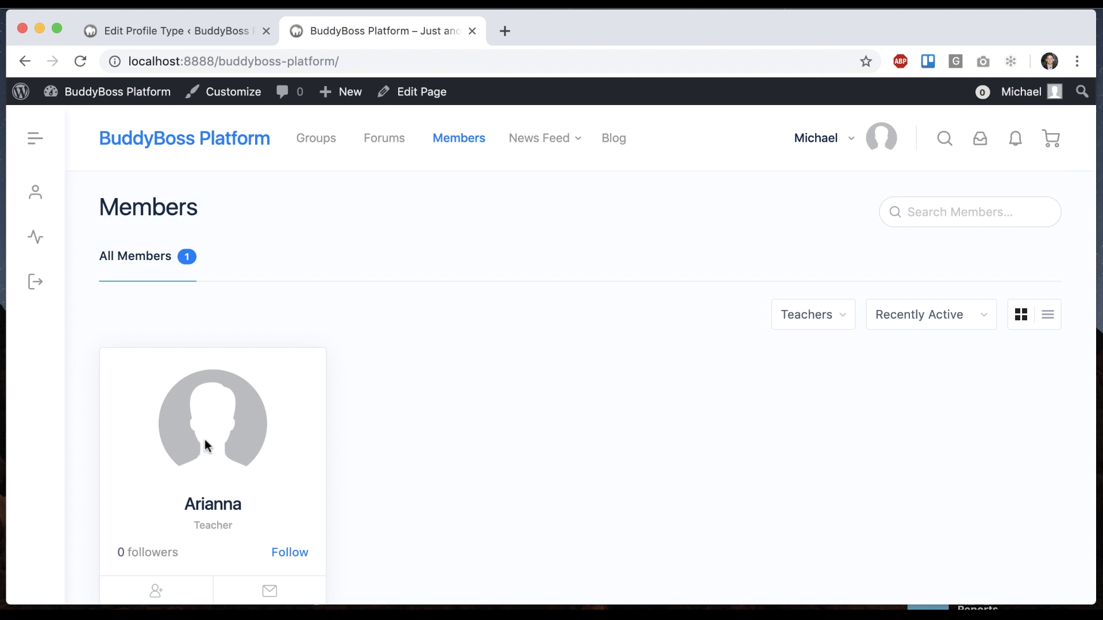
- Set the type filter back to All Types, listing all 12 members
click(827, 313)
click(822, 299)
click(822, 318)
click(706, 320)
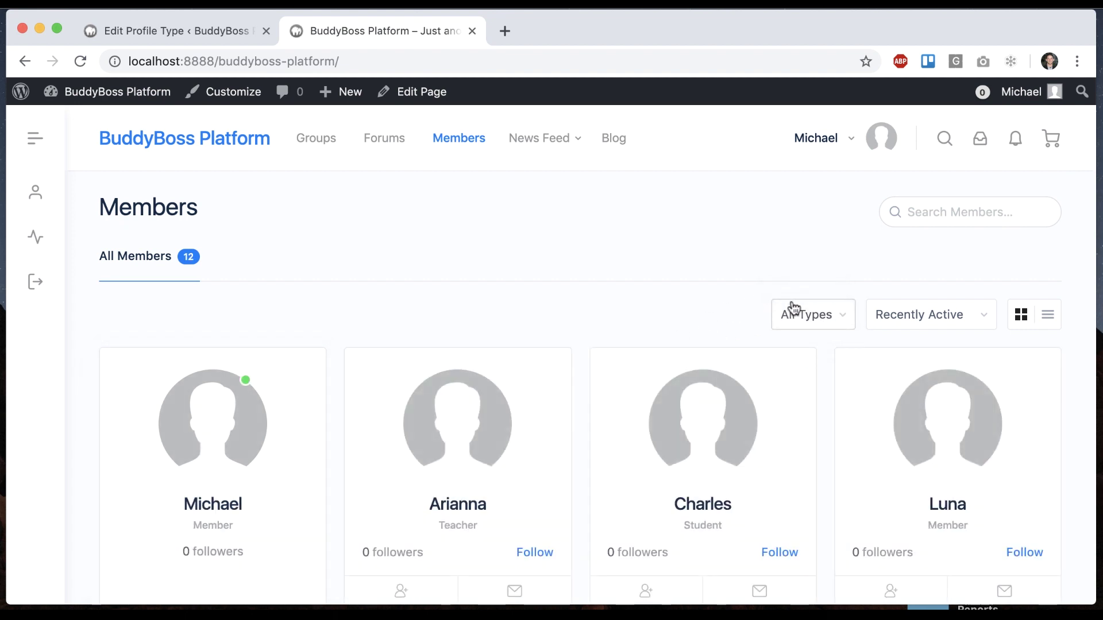
- Set the Teacher profile type to hide its members from the Members Directory, not the Types filter, and update
click(185, 30)
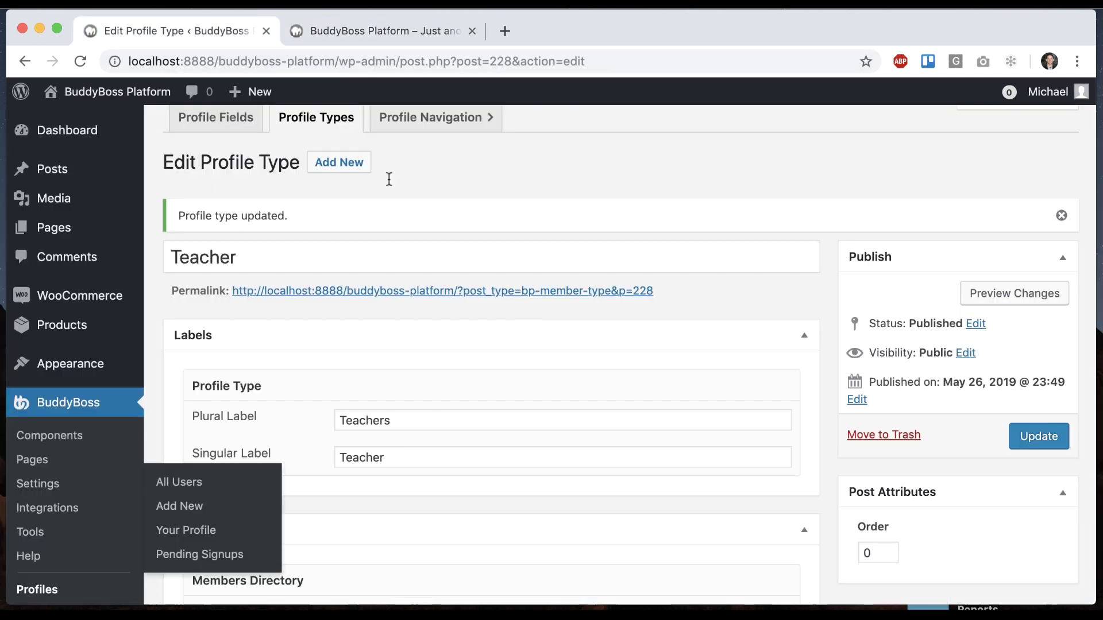
scroll(408, 259, down, 5)
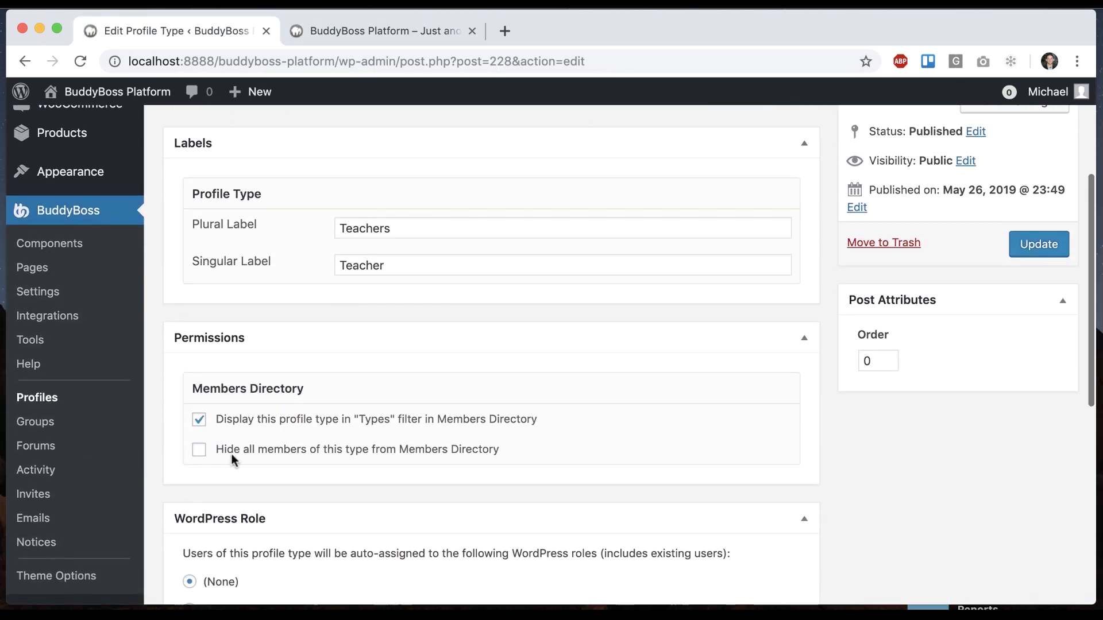
click(200, 421)
click(199, 451)
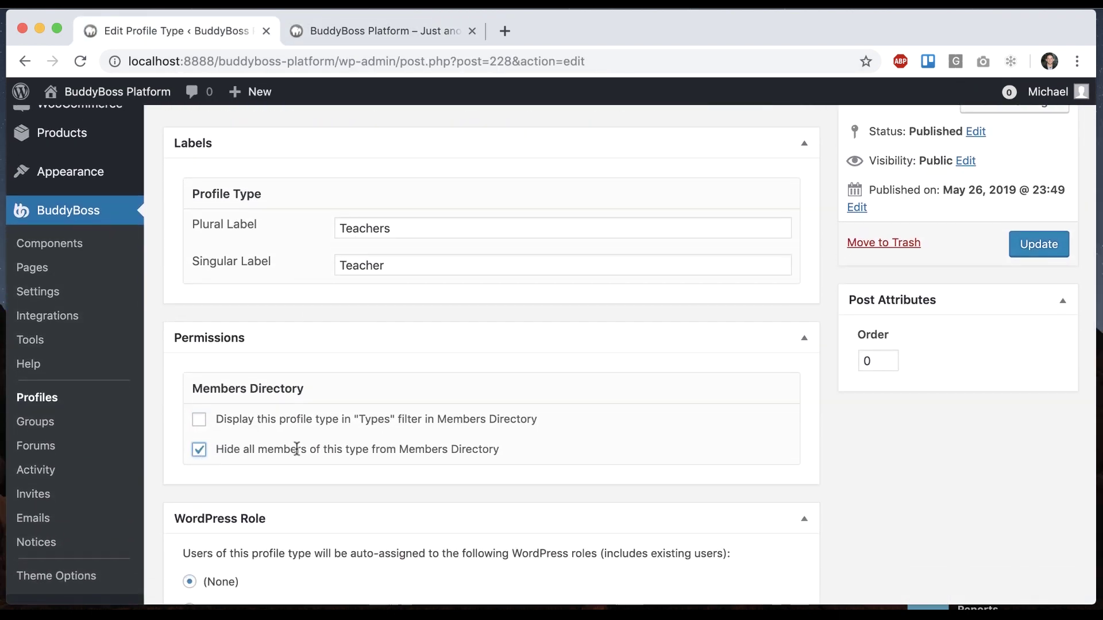
click(1020, 249)
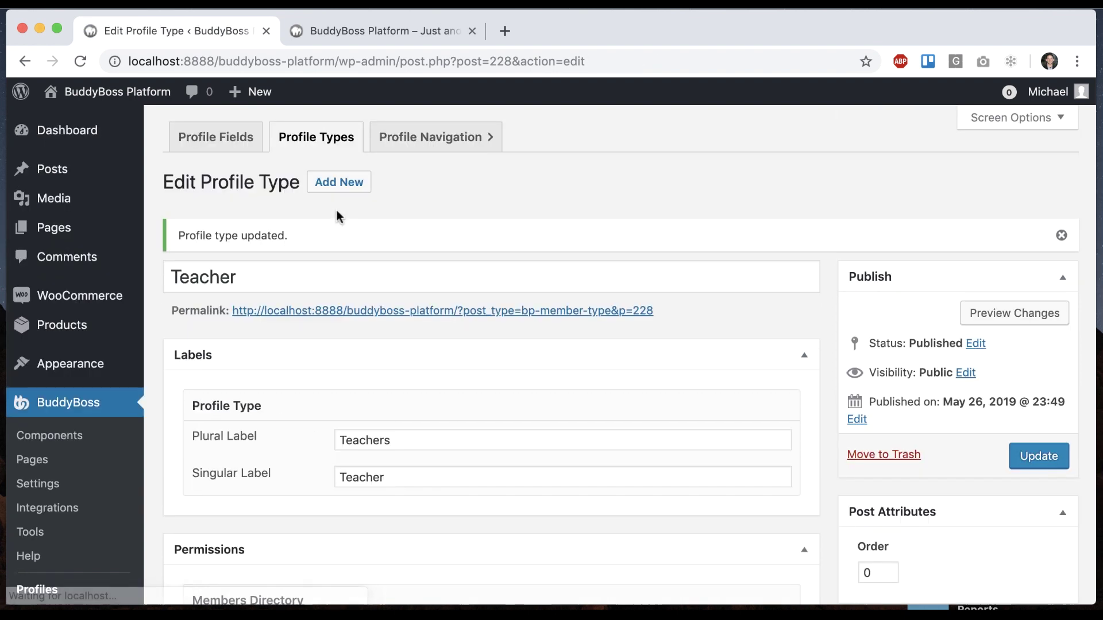
click(368, 31)
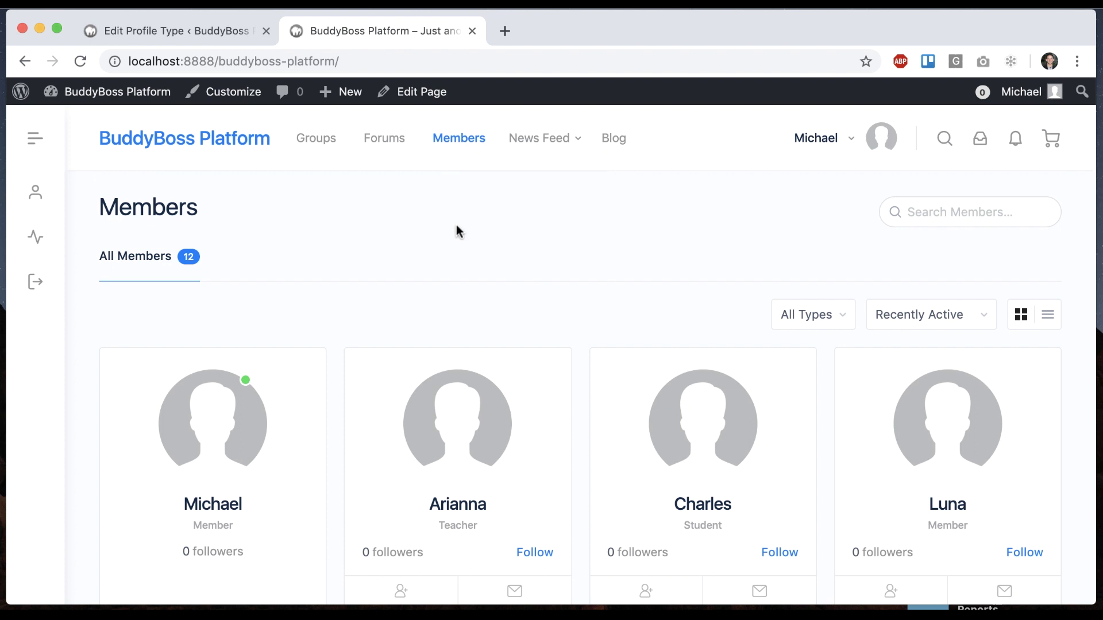
key(super+r)
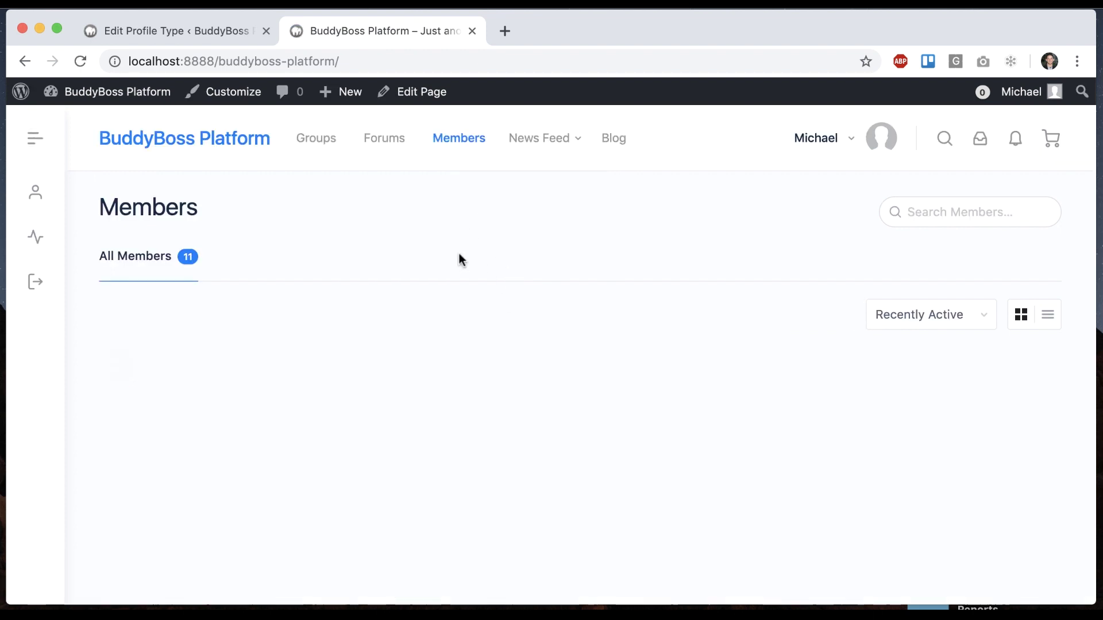
scroll(576, 417, down, 10)
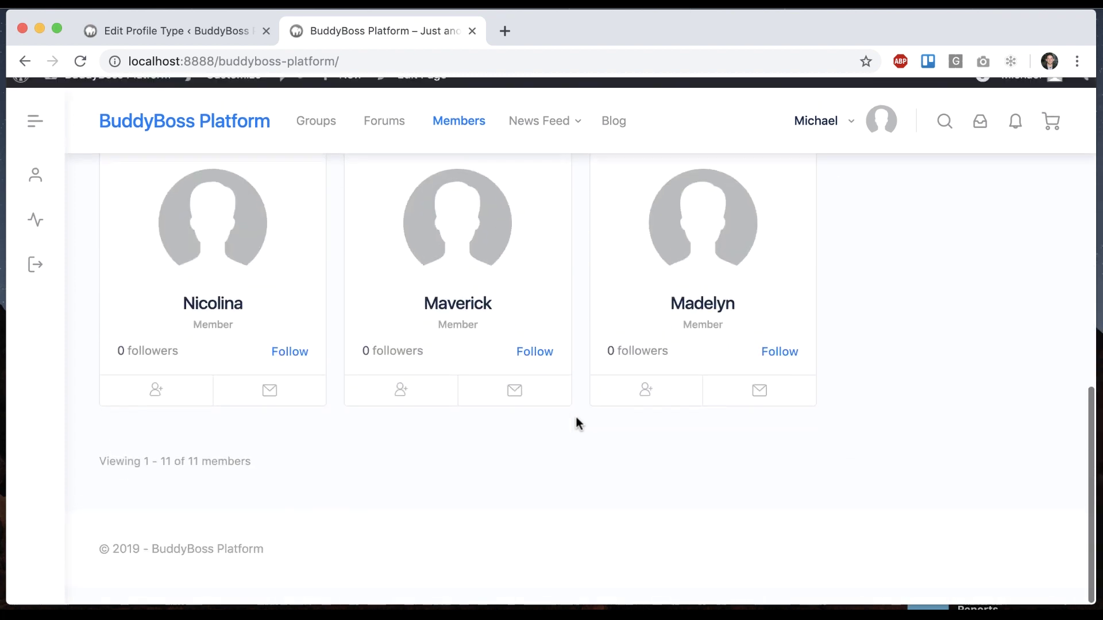
scroll(577, 417, up, 10)
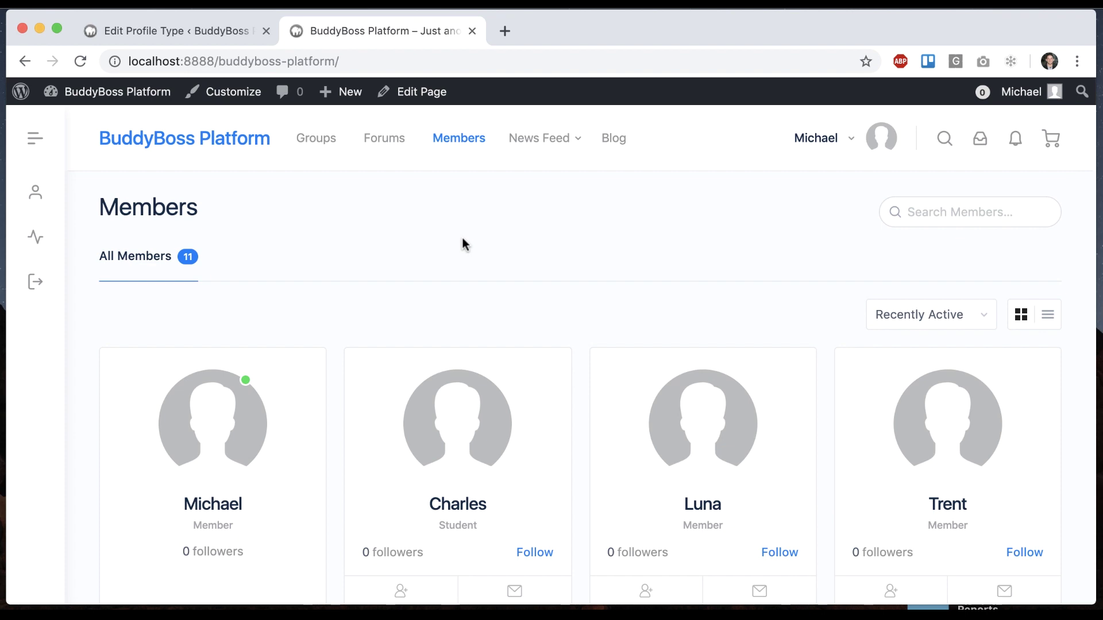
- Scroll the Teacher profile type edit page to its Subscriber role and teacher685 shortcode boxes
click(212, 32)
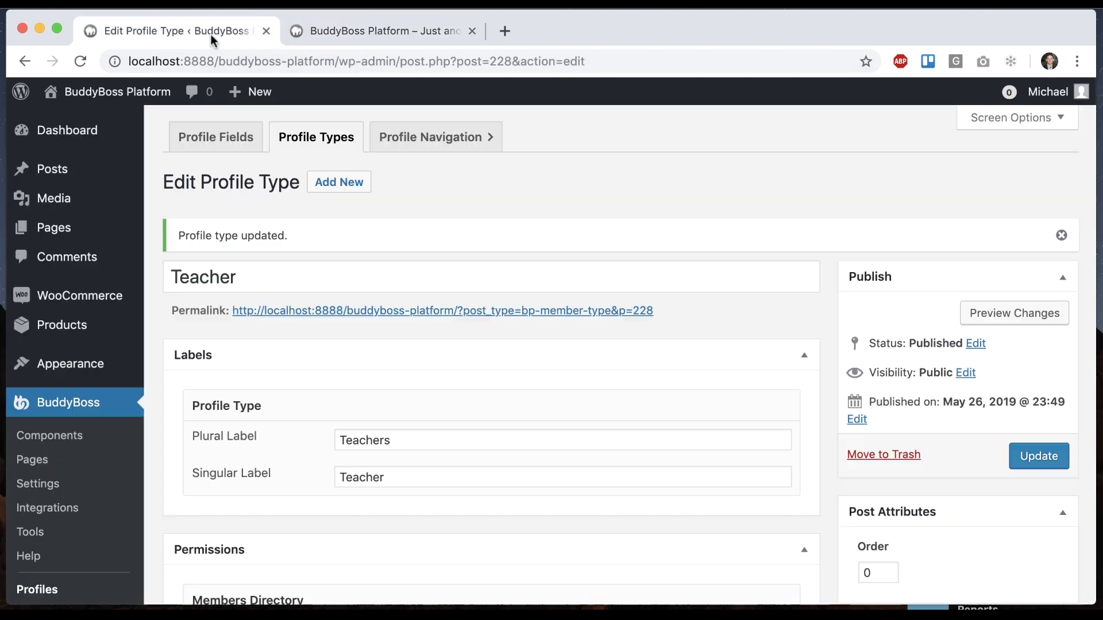
scroll(347, 298, down, 5)
scroll(347, 298, down, 5)
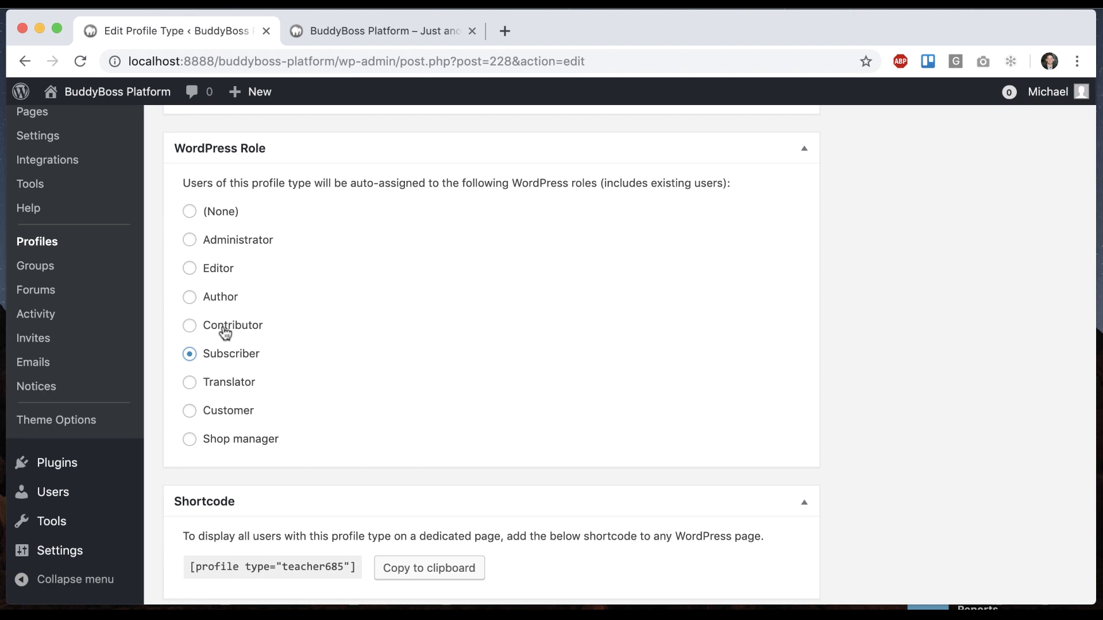
scroll(223, 331, down, 1)
scroll(223, 332, down, 2)
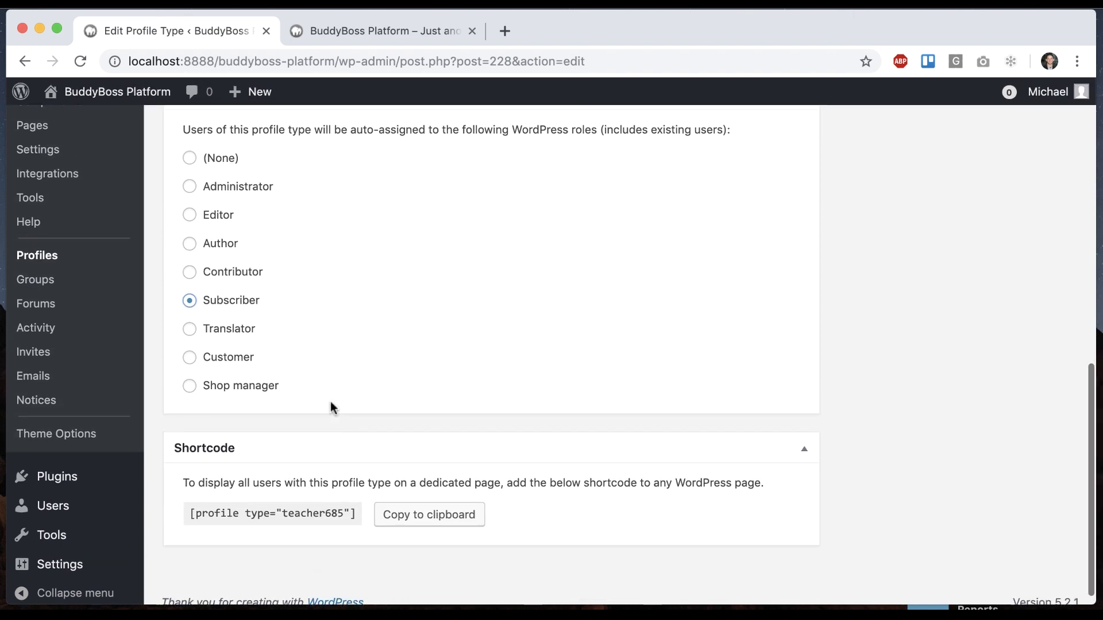
scroll(330, 405, up, 5)
scroll(331, 405, down, 5)
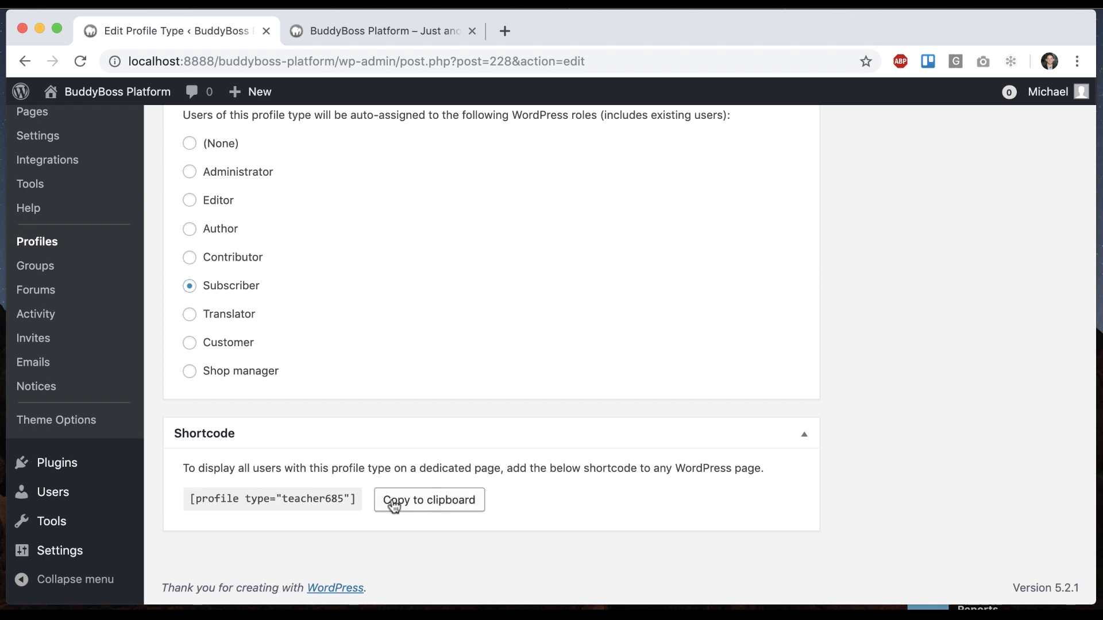
- Copy the teacher685 profile shortcode and start a new page titled 'Teachers'
click(418, 507)
key(super+c)
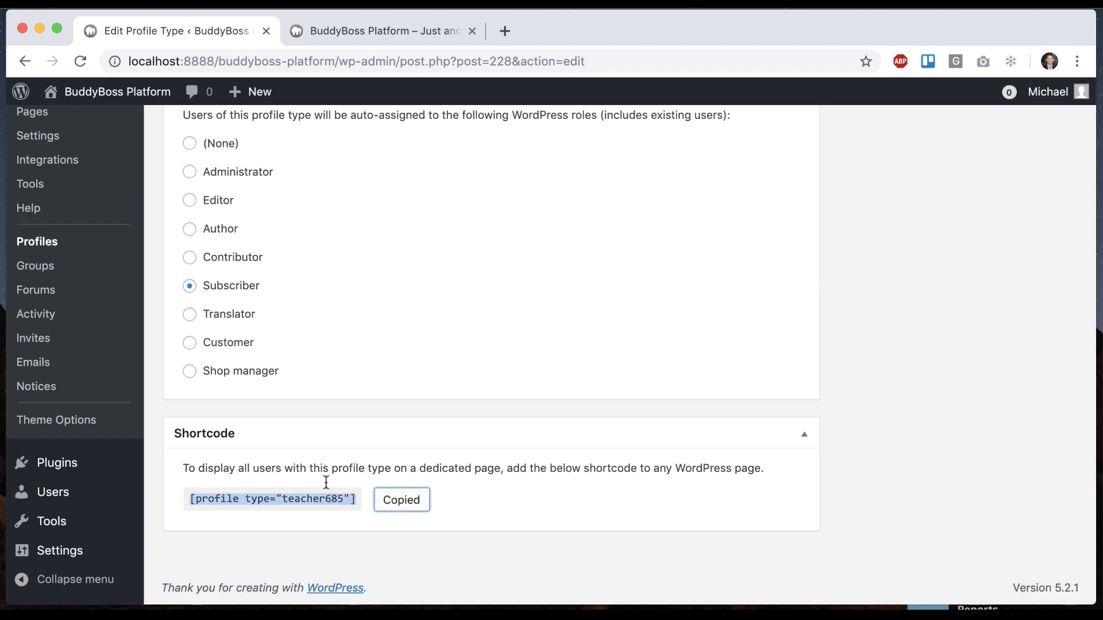
scroll(274, 350, up, 15)
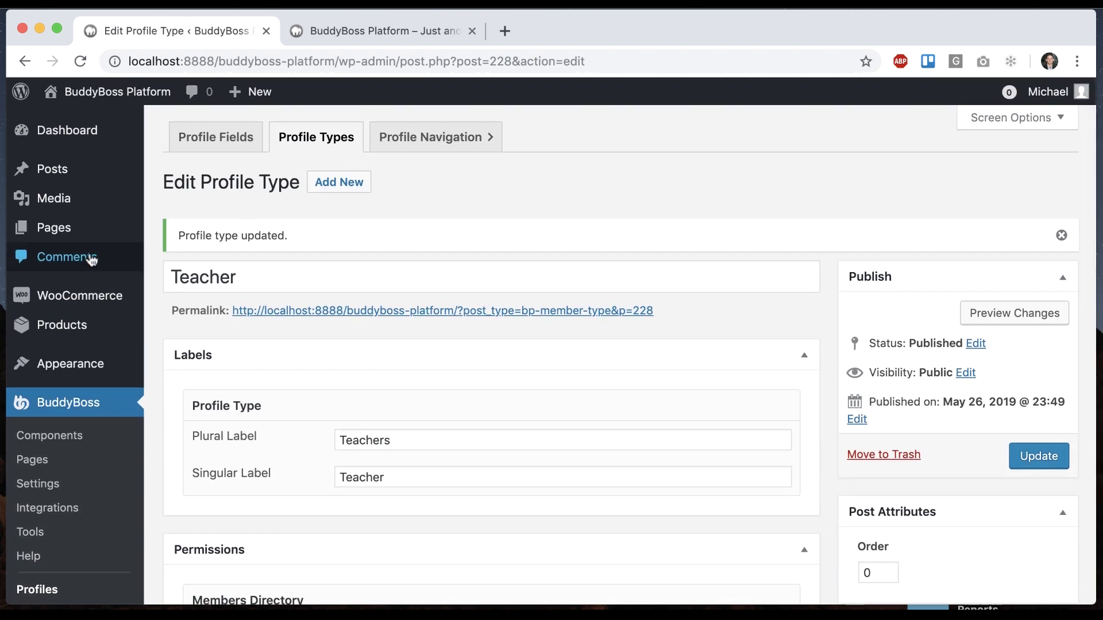
click(160, 255)
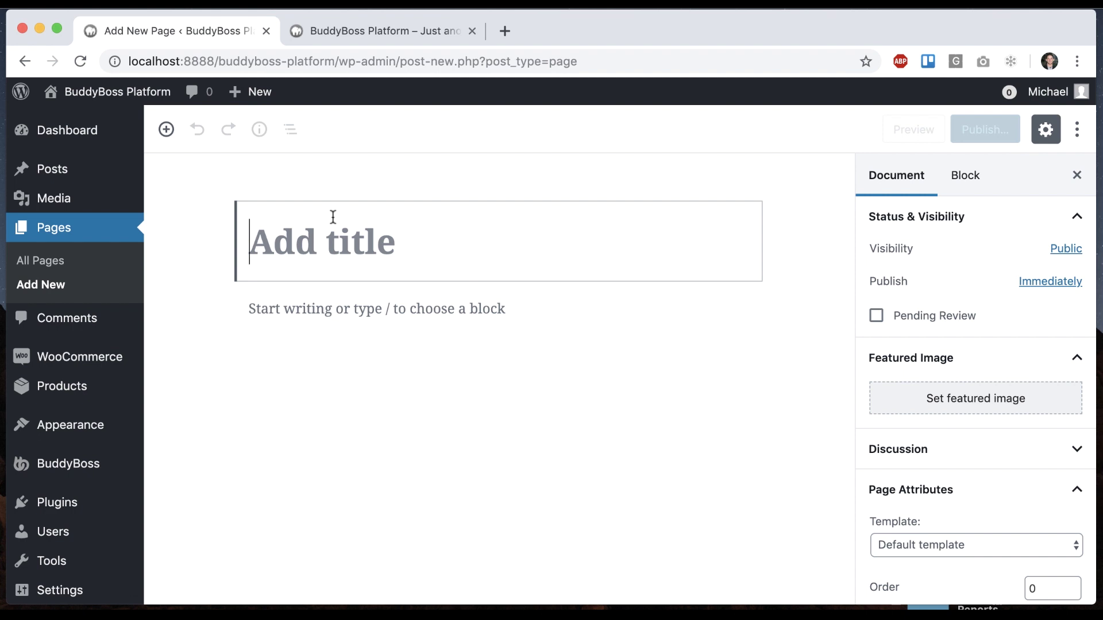
text(Teachers)
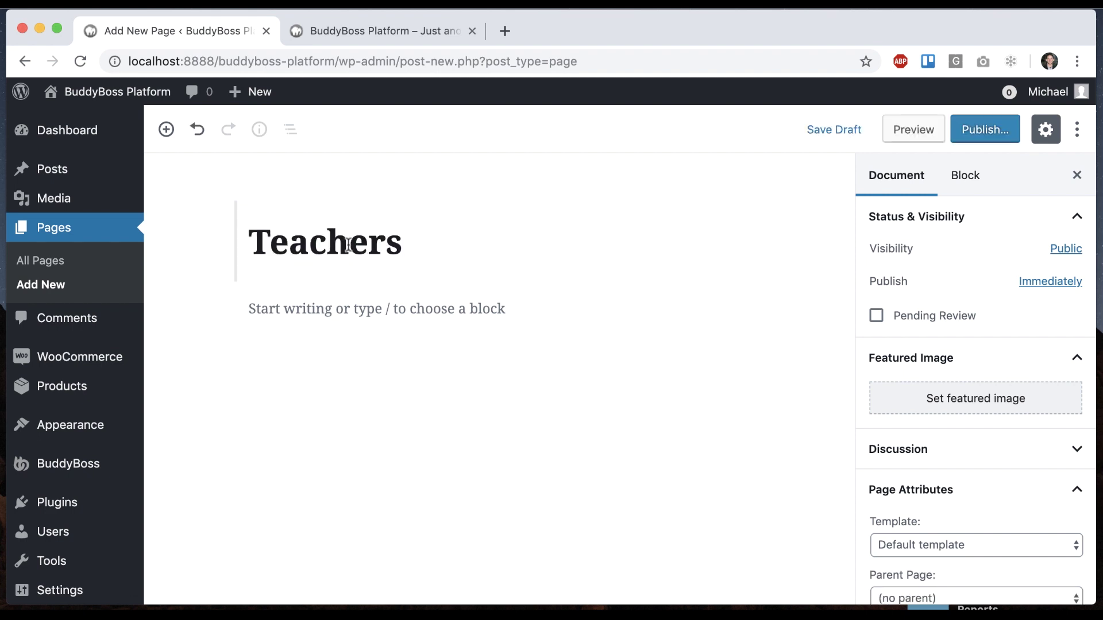
- Add a Shortcode block containing [profile type="teacher685"] and publish the page
click(308, 314)
click(211, 310)
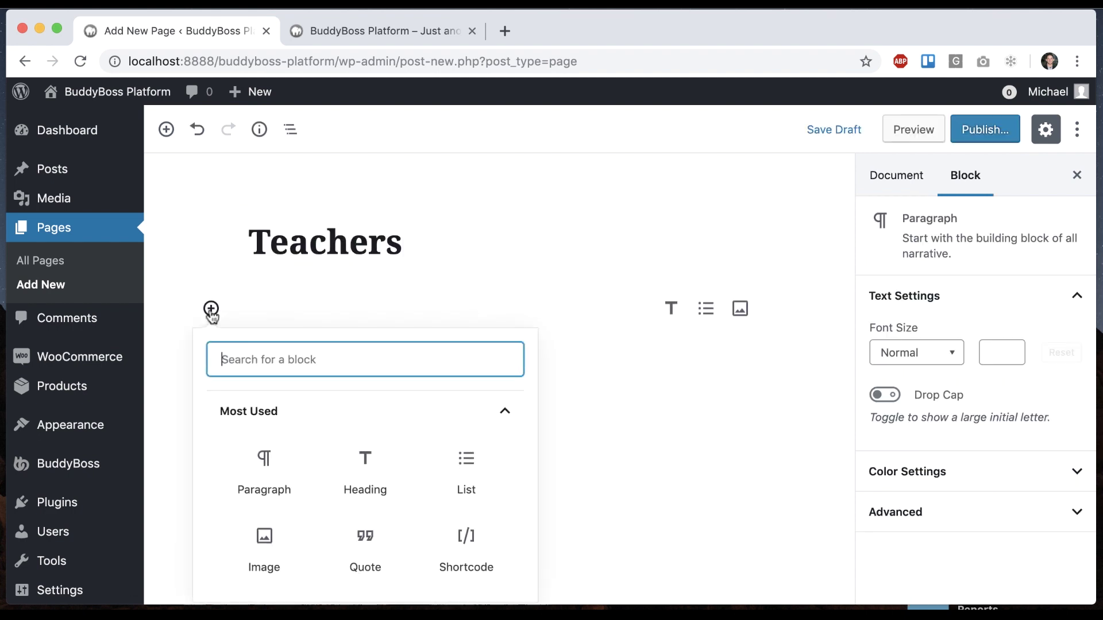
click(466, 545)
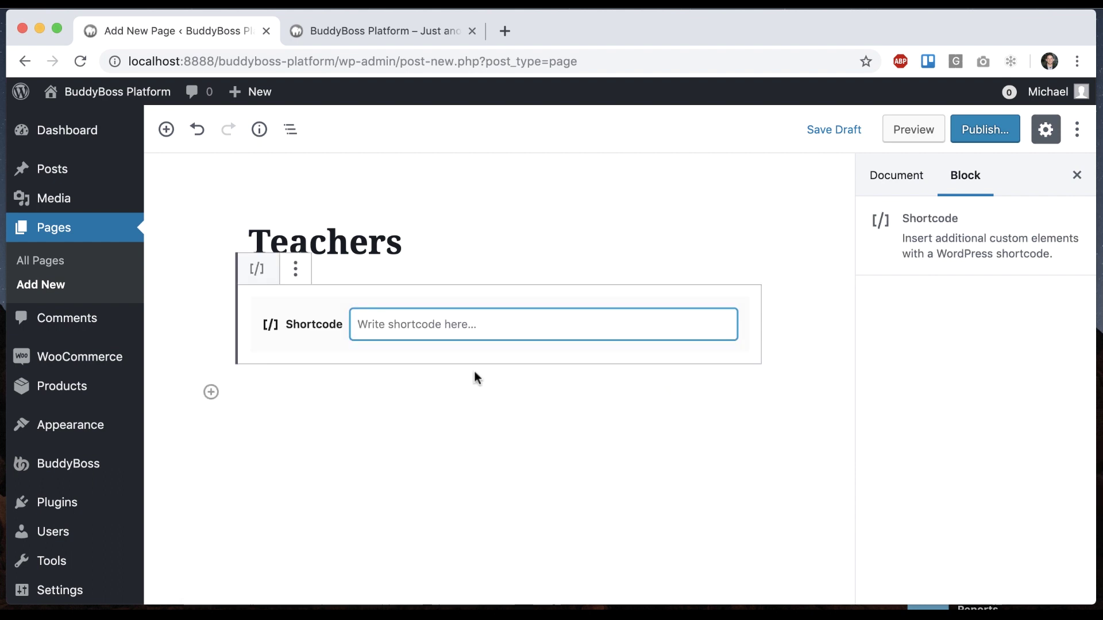
key(super+v)
click(492, 422)
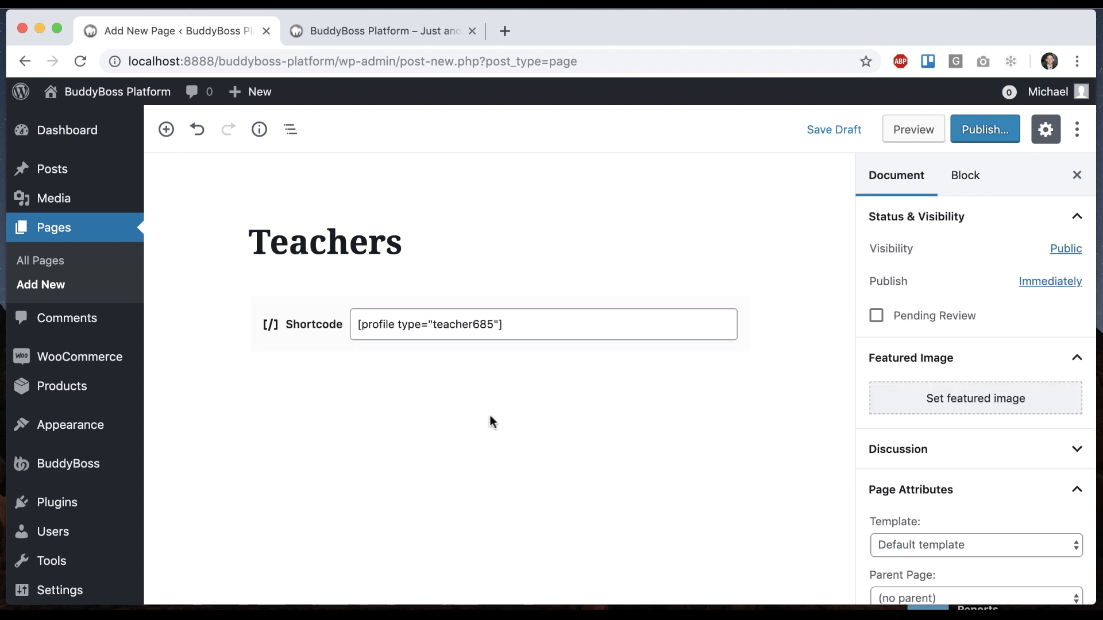
click(978, 138)
click(989, 130)
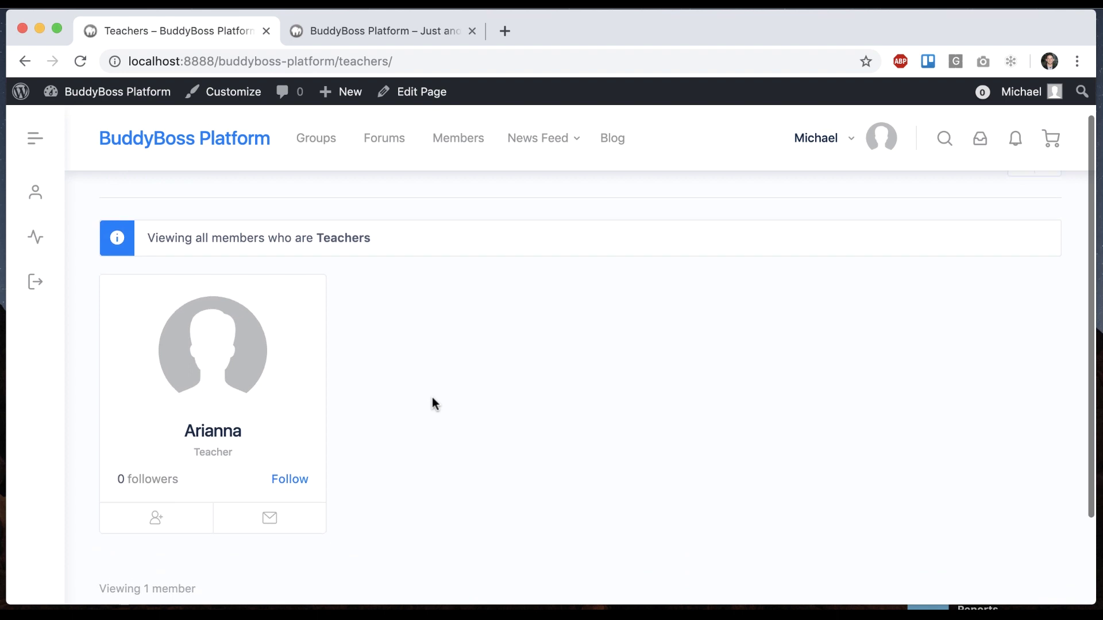
- Check the live Teachers page in list and grid views, confirming only the one Teacher member appears
click(1057, 207)
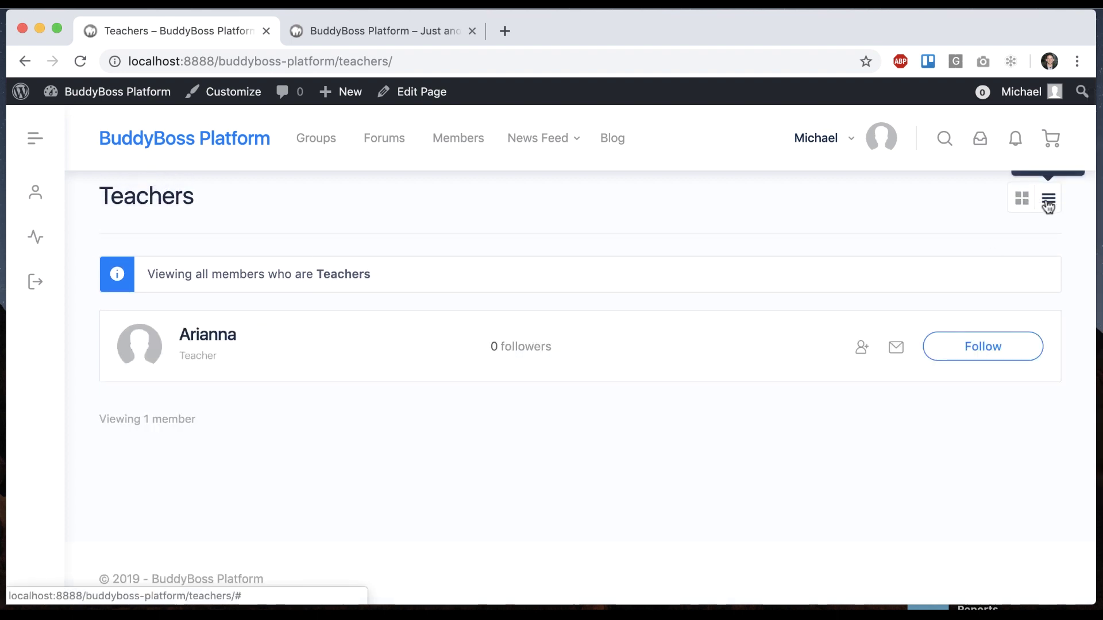
click(1022, 201)
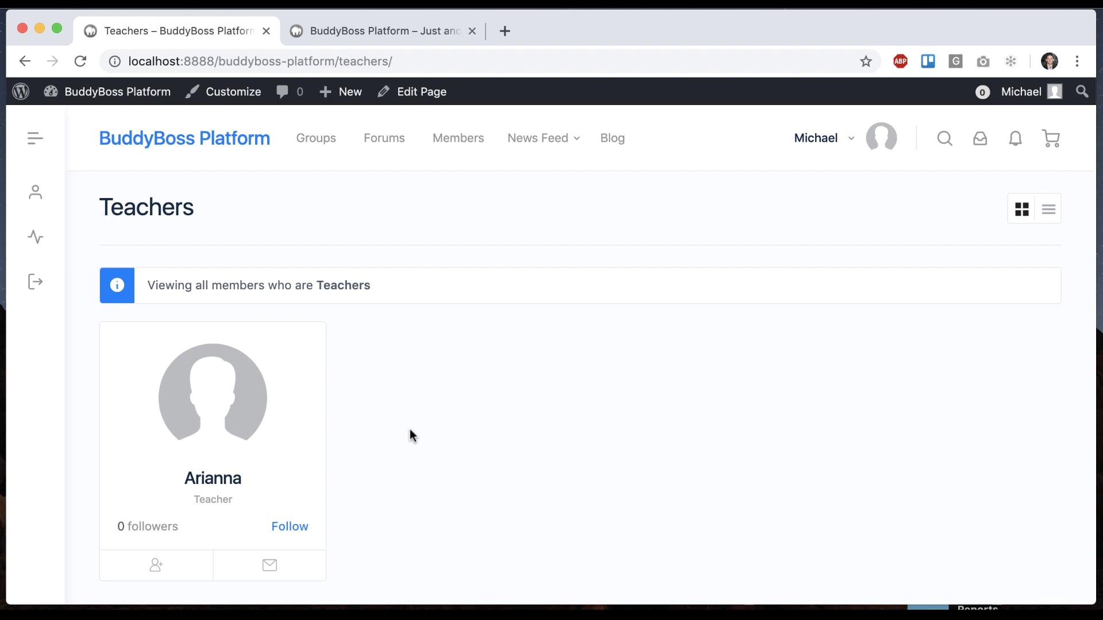
drag(99, 200, 303, 214)
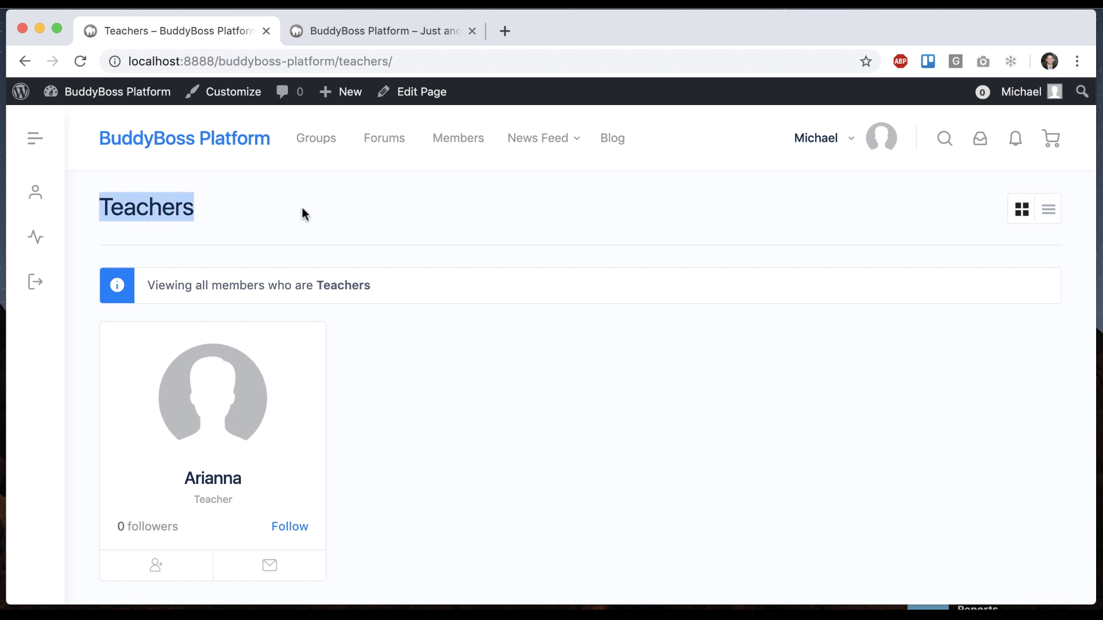
click(345, 221)
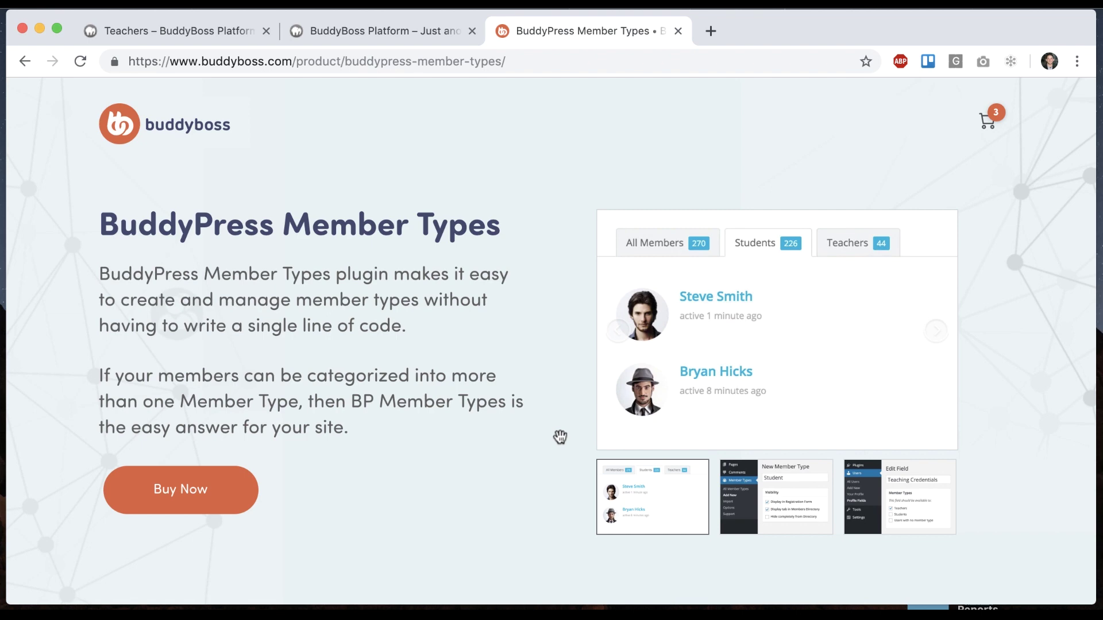
- Browse the BuddyPress Member Types product page's New Member Type and Edit Field screenshots
scroll(561, 436, down, 1)
scroll(561, 440, up, 1)
click(801, 511)
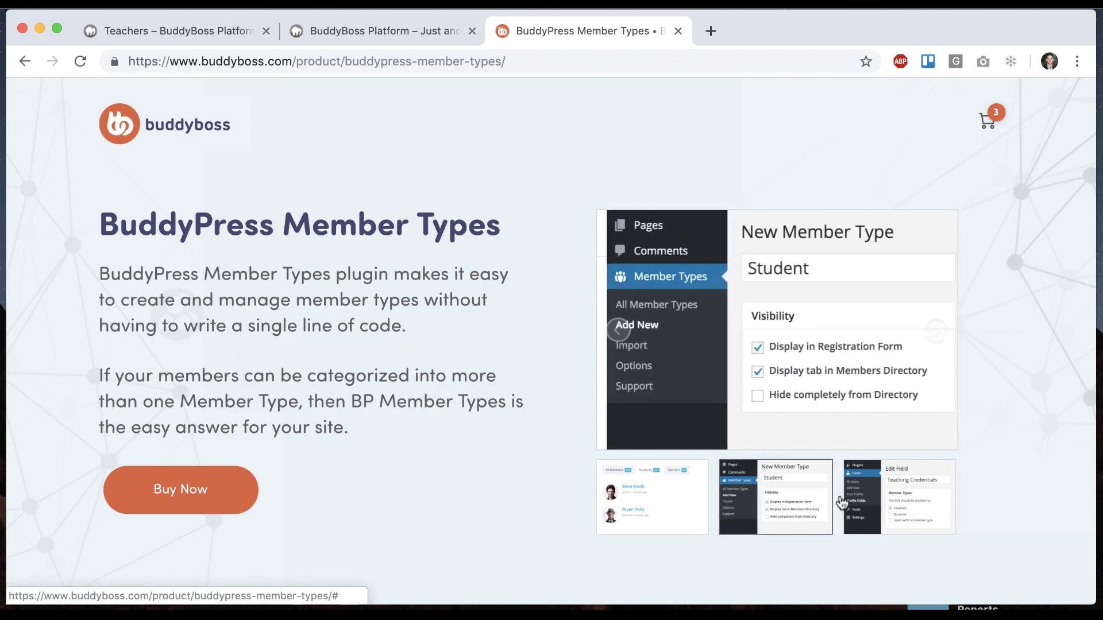
click(901, 506)
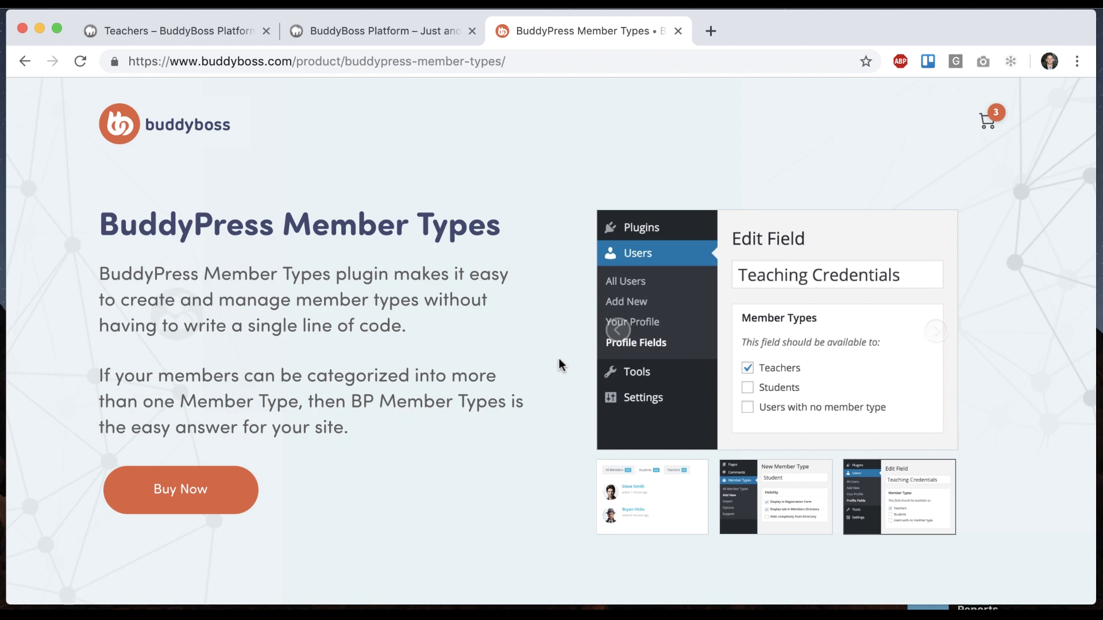
drag(282, 227, 378, 227)
click(213, 32)
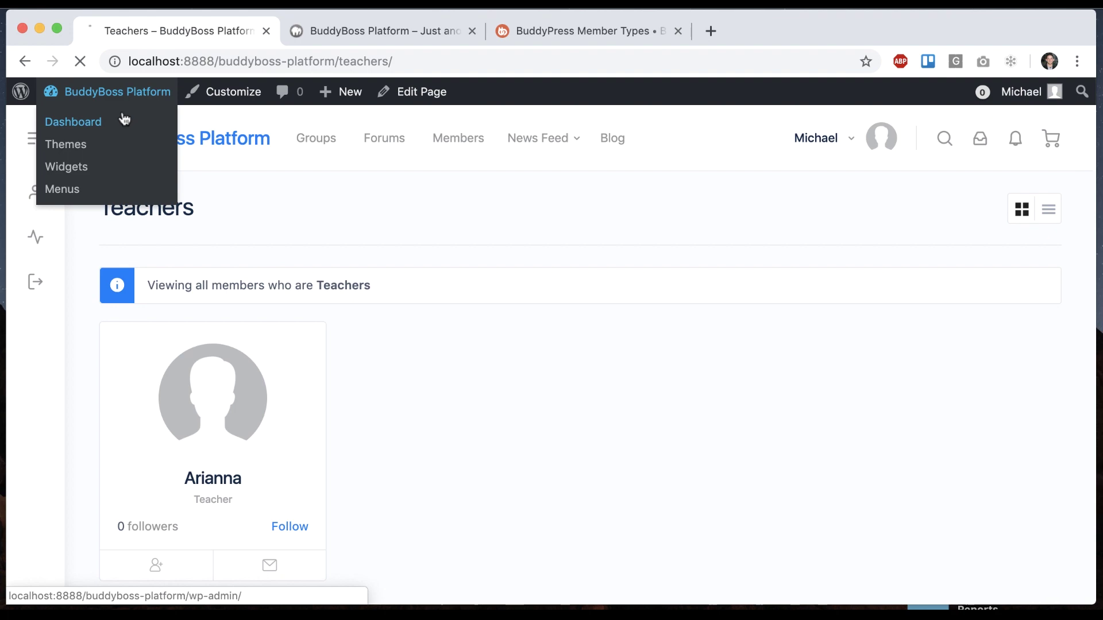
- Go to the admin Dashboard and locate BuddyBoss > Tools in the sidebar menu
click(123, 117)
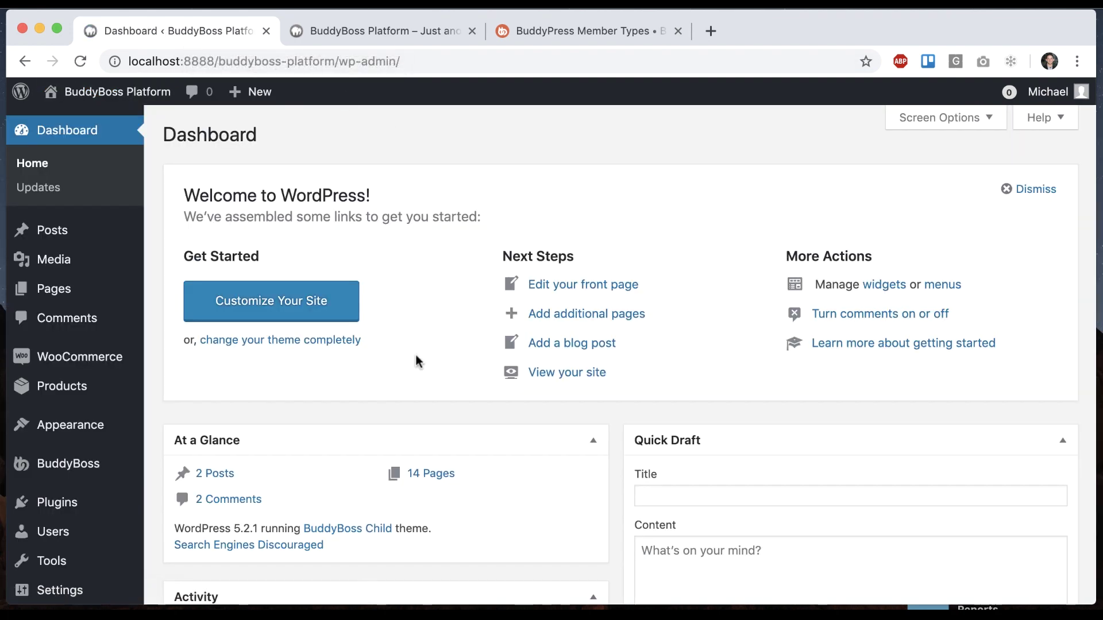
scroll(418, 362, down, 3)
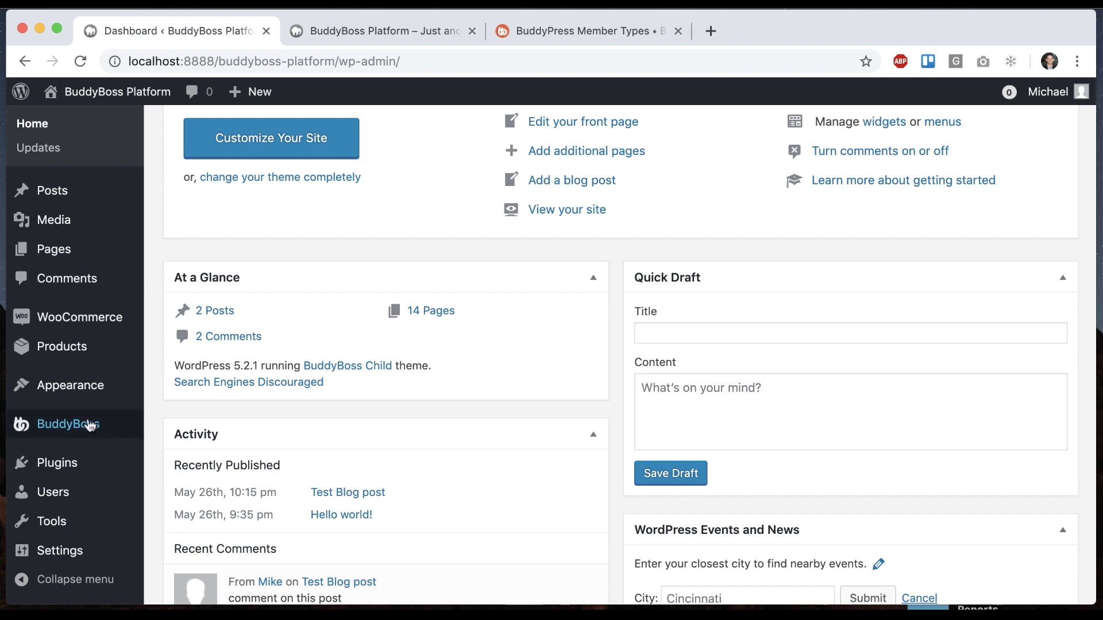
mouse_move(89, 426)
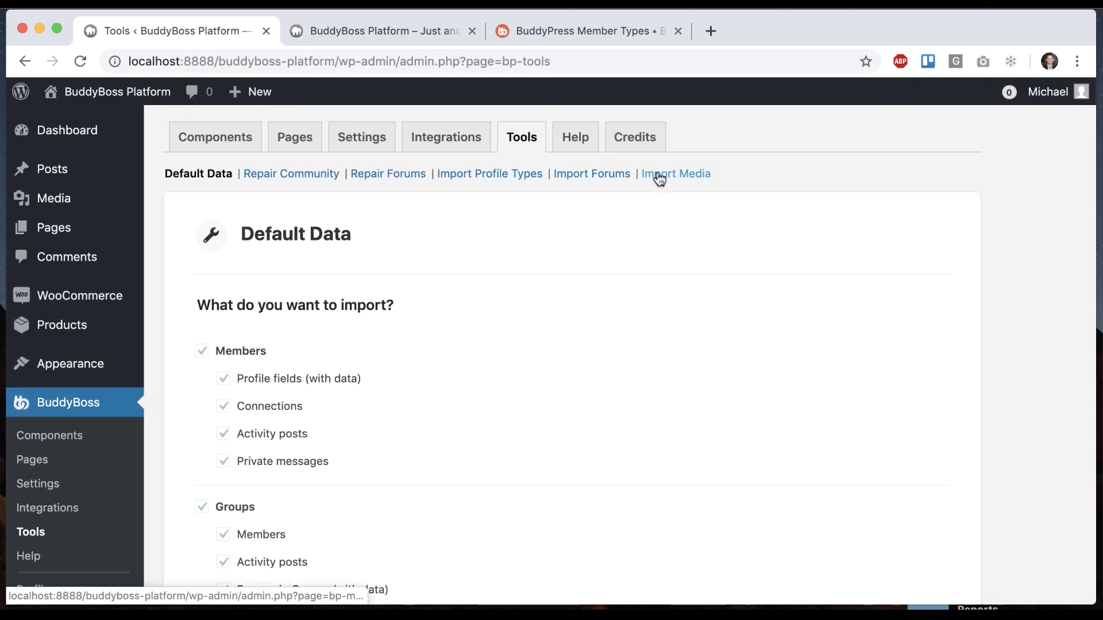
- Open the Import Profile Types tool and review its option to migrate existing member types
click(498, 174)
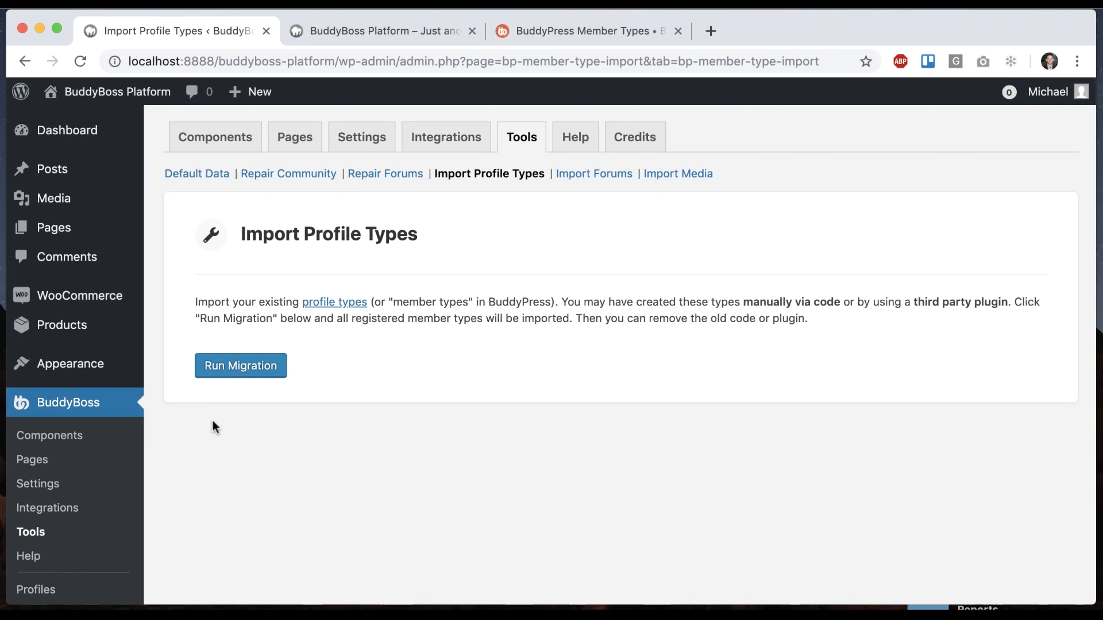
scroll(212, 421, down, 4)
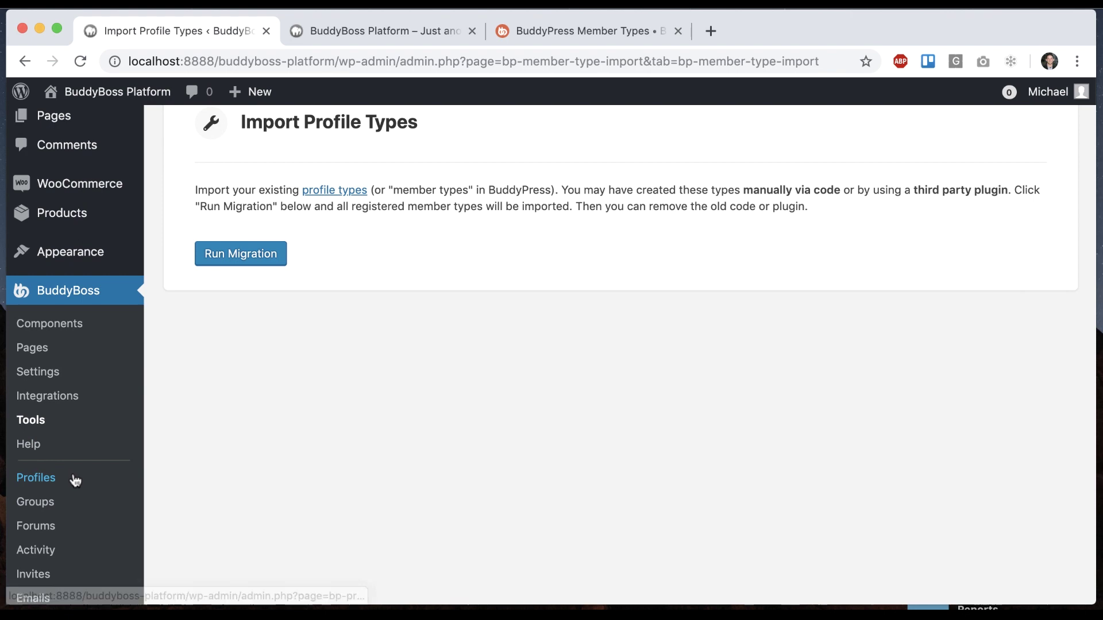
scroll(255, 403, up, 4)
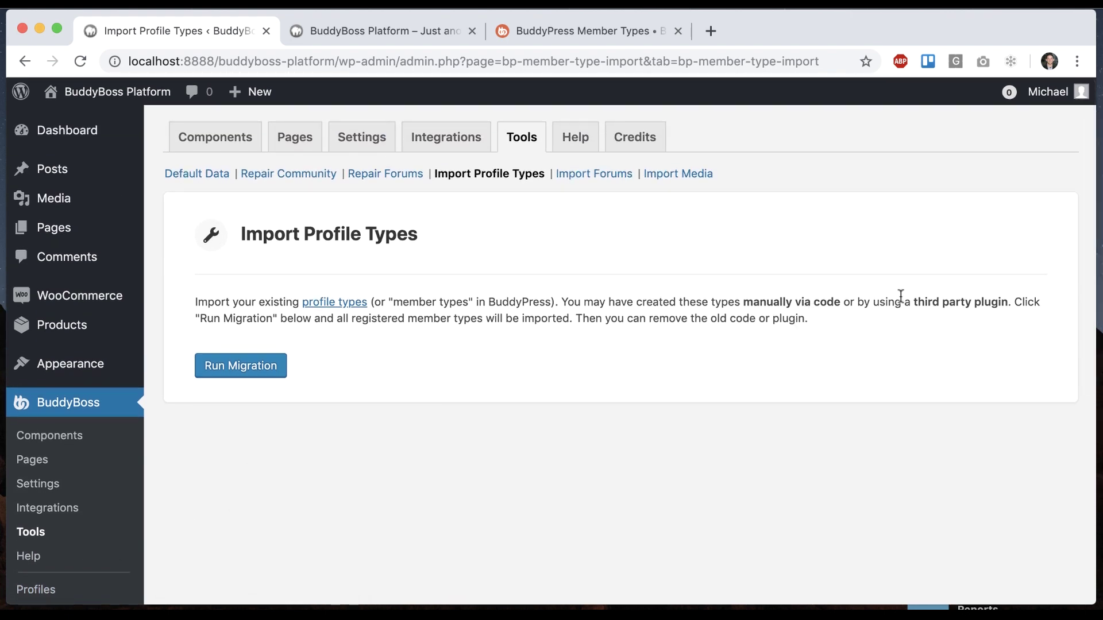